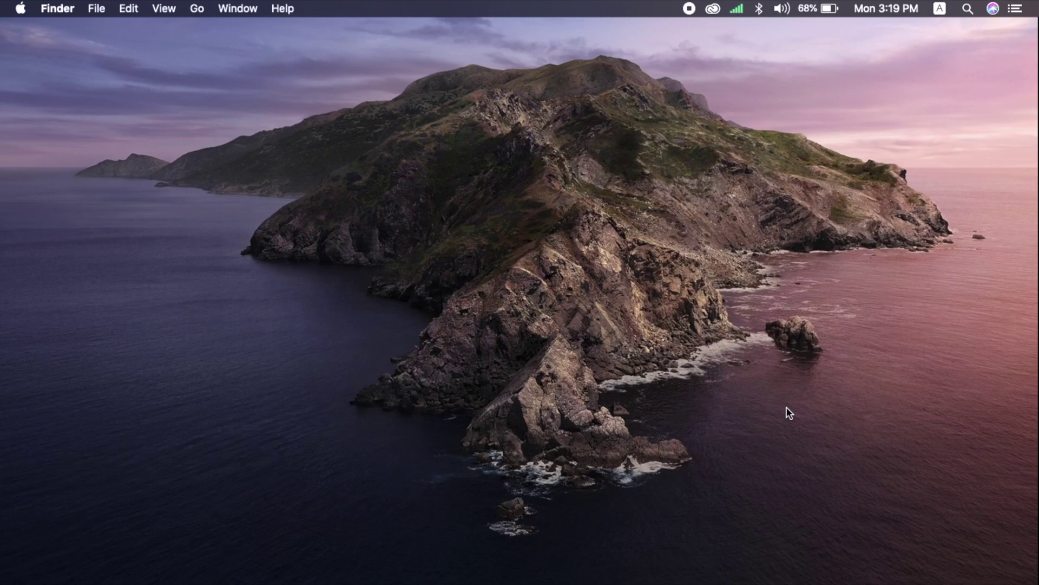
Step: Open Final Cut Pro and show the Libraries sidebar
mouse_move(788, 575)
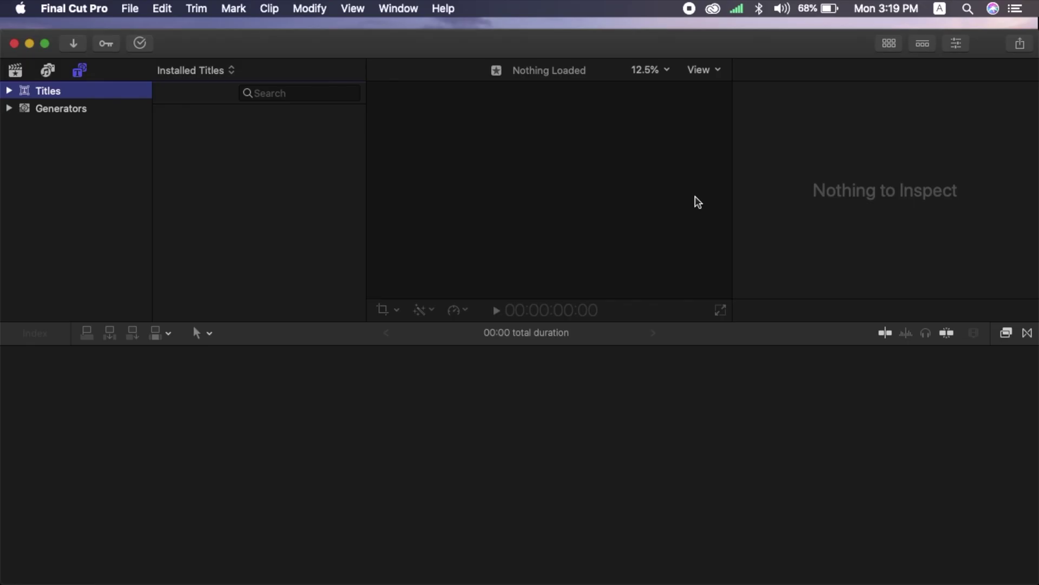
click(635, 321)
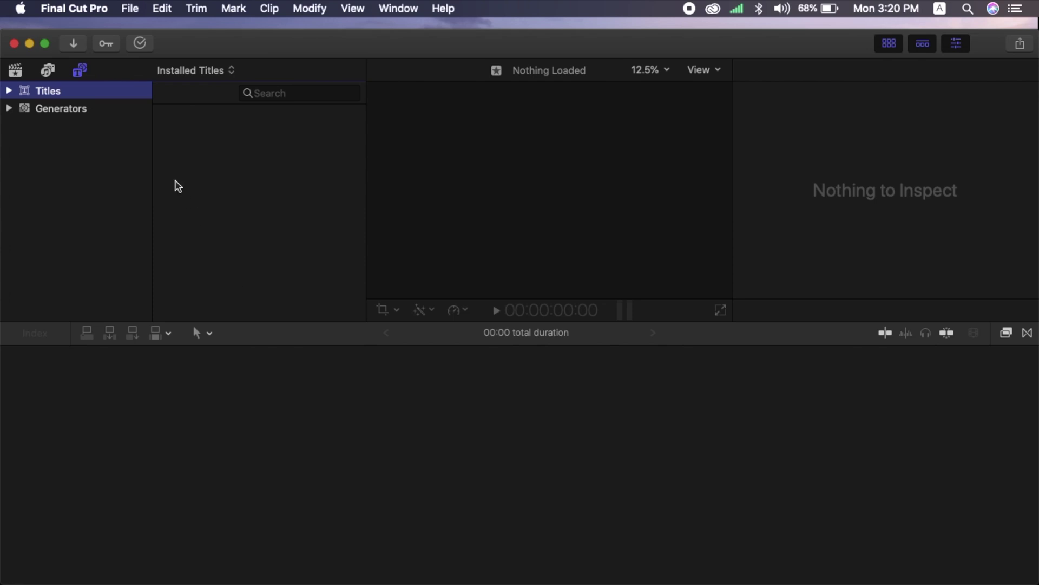
click(15, 72)
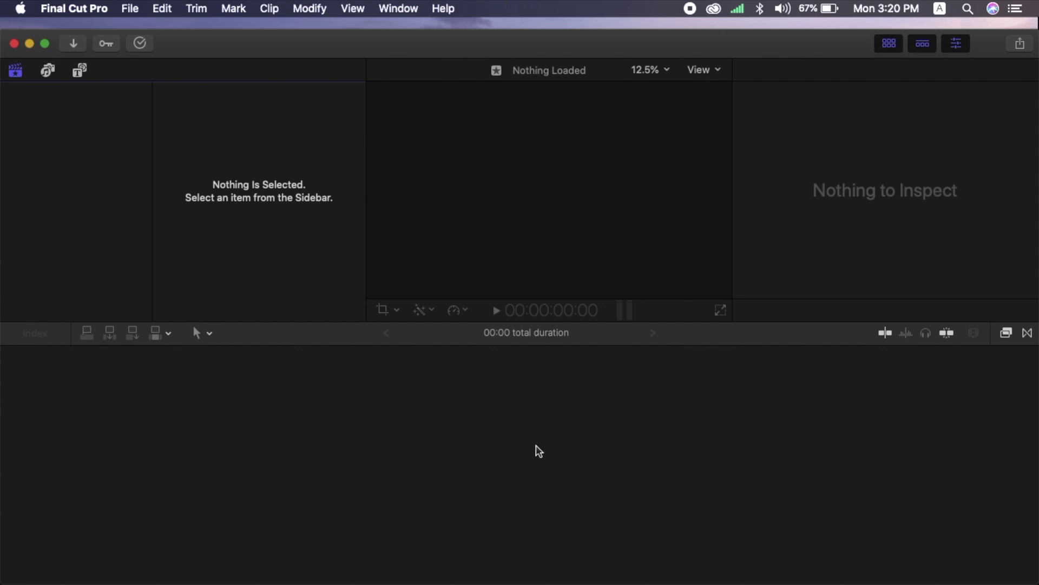
Step: Make the application window full screen and apply the Default workspace
click(45, 43)
mouse_move(311, 3)
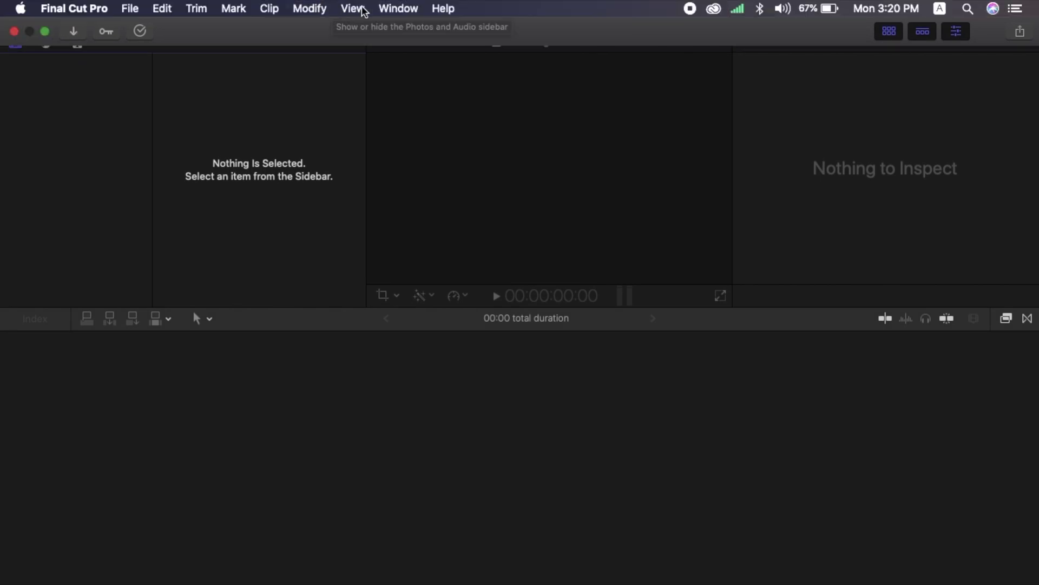
click(385, 8)
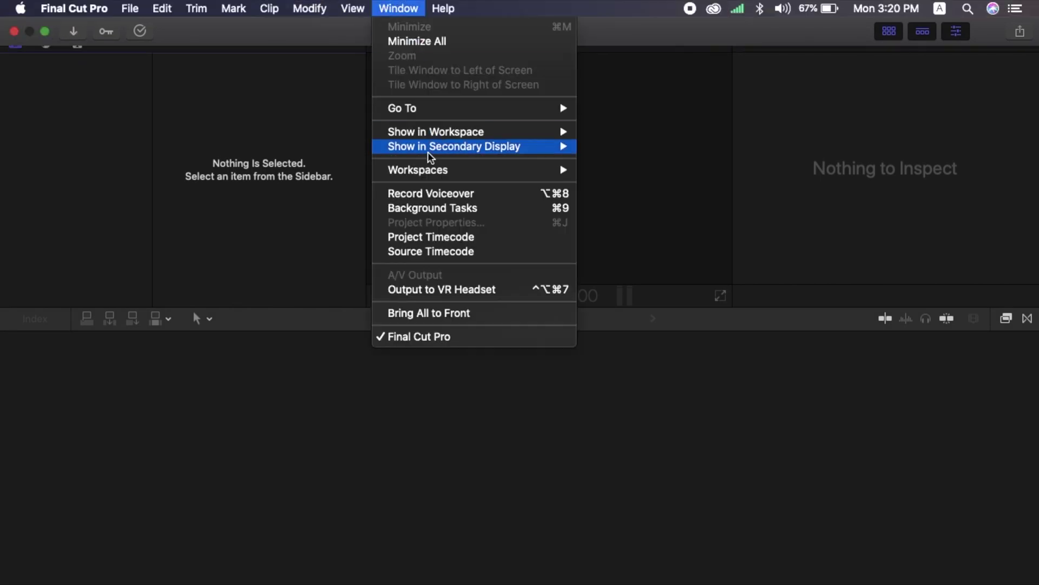
mouse_move(568, 169)
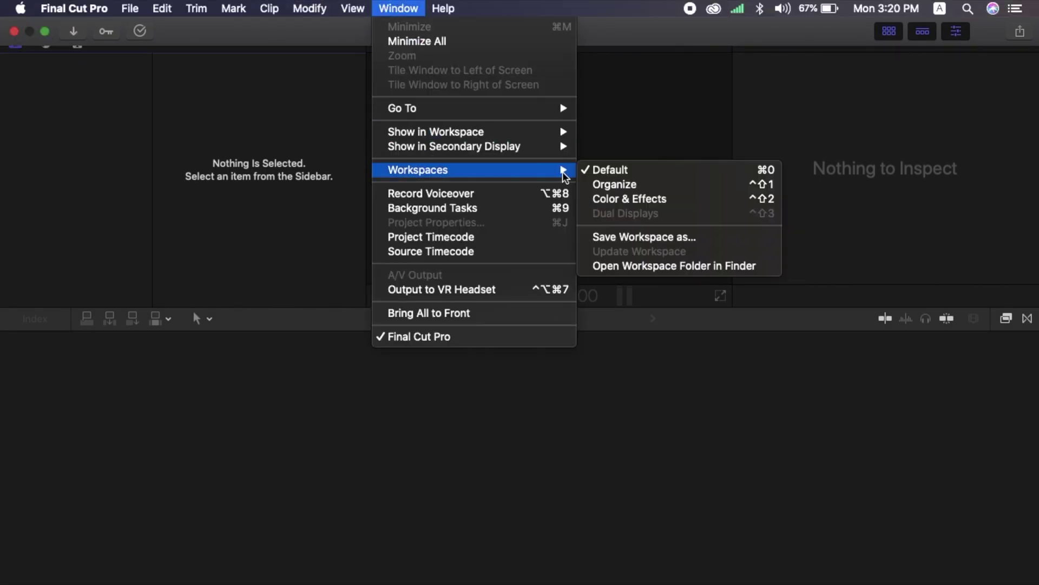
click(599, 169)
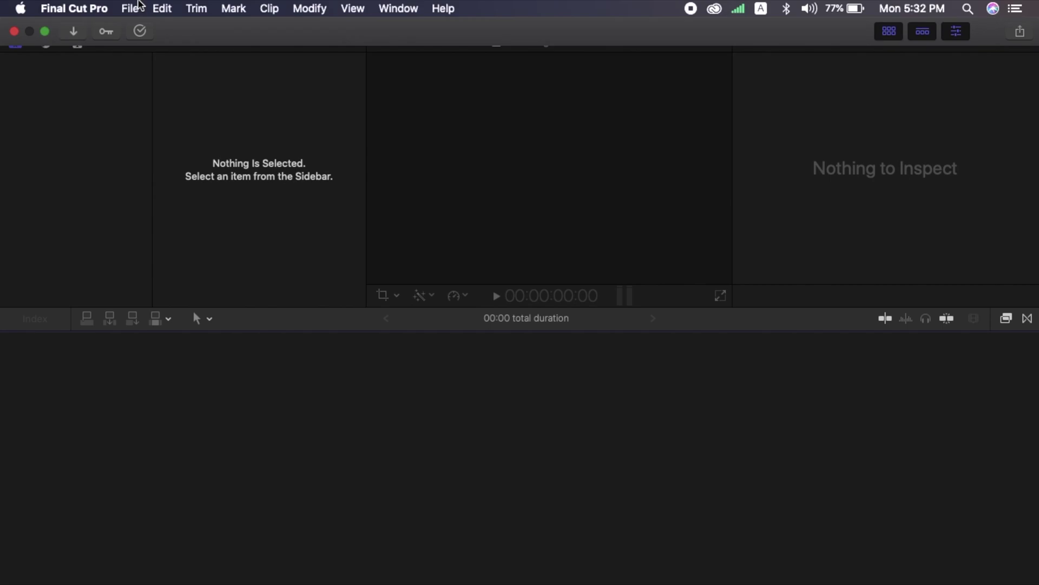
Step: Create a new library named Tutorial and save it in the Documents folder
click(130, 9)
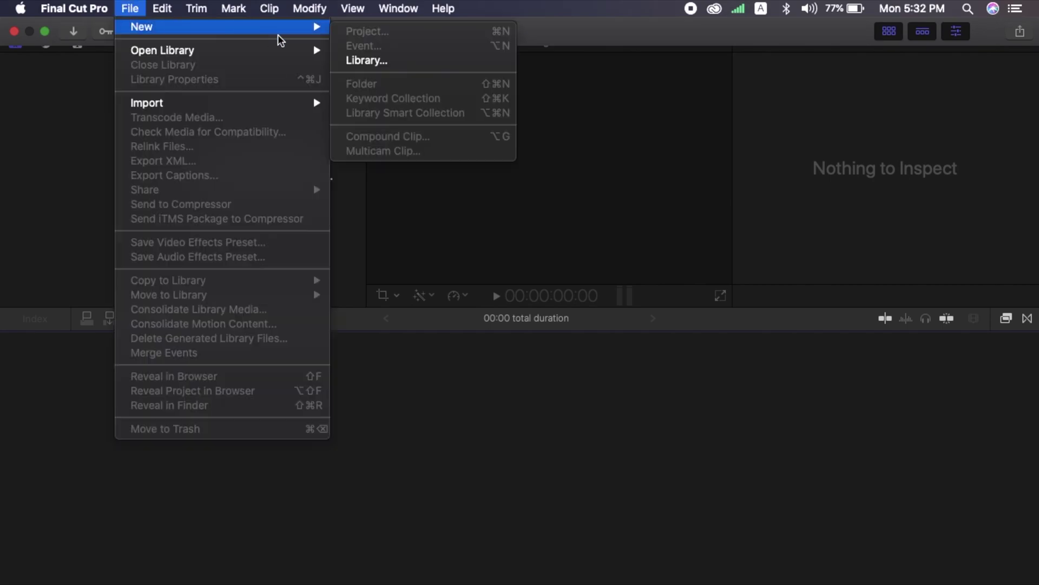
mouse_move(307, 34)
click(360, 61)
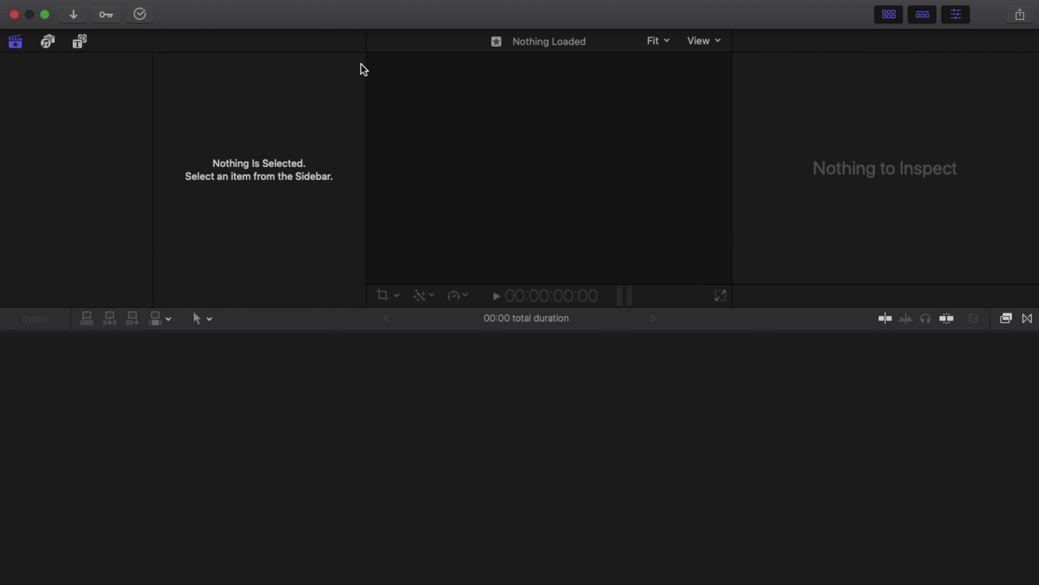
text(Tutorial)
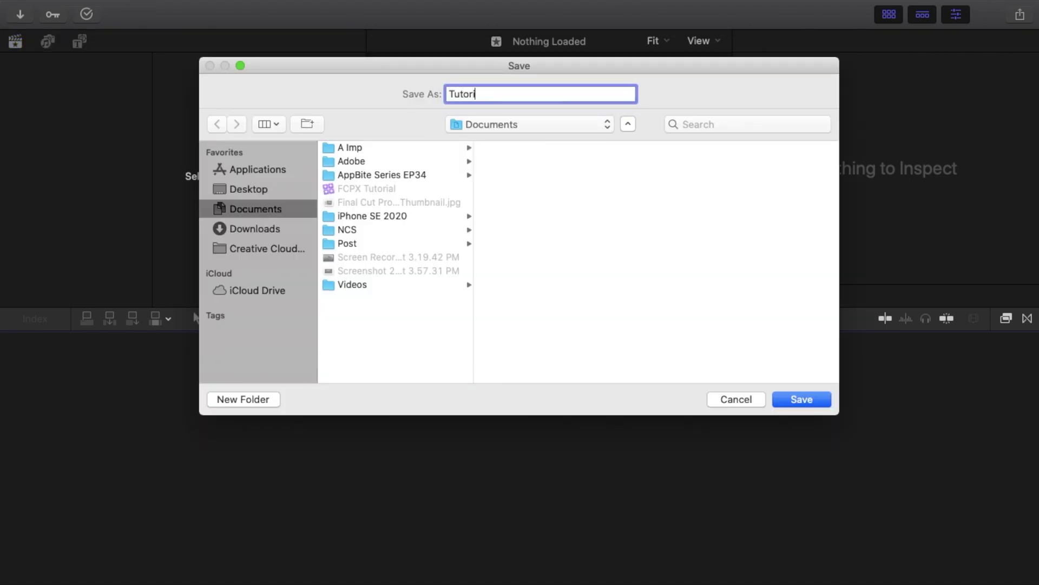
click(475, 128)
click(265, 215)
click(781, 401)
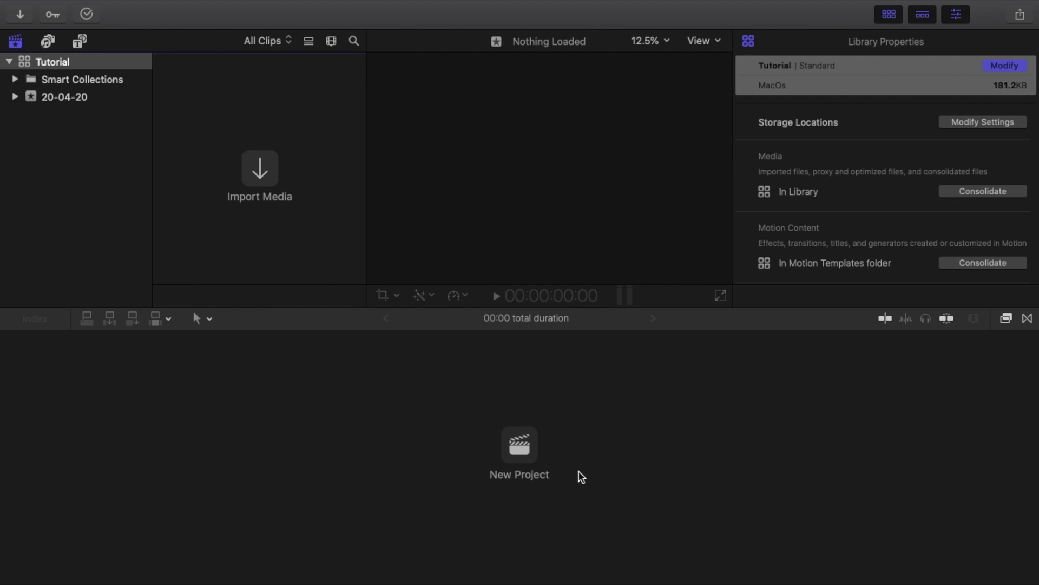
Step: Create a project named Tutorial in event 20-04-20 with the 1080p HD format, 1920x1080 resolution and 23.98p rate
click(520, 447)
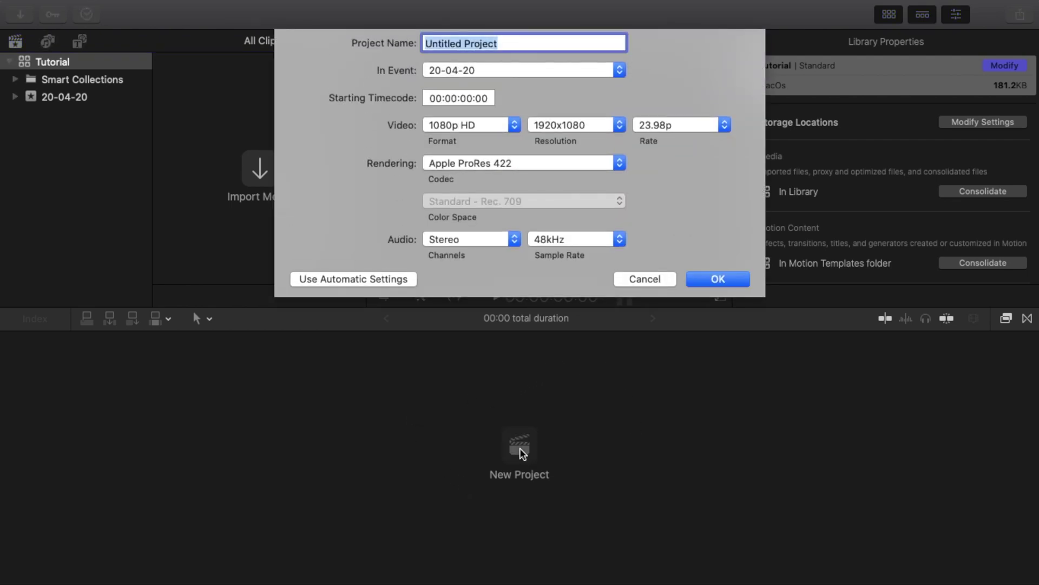
text(Tutorial)
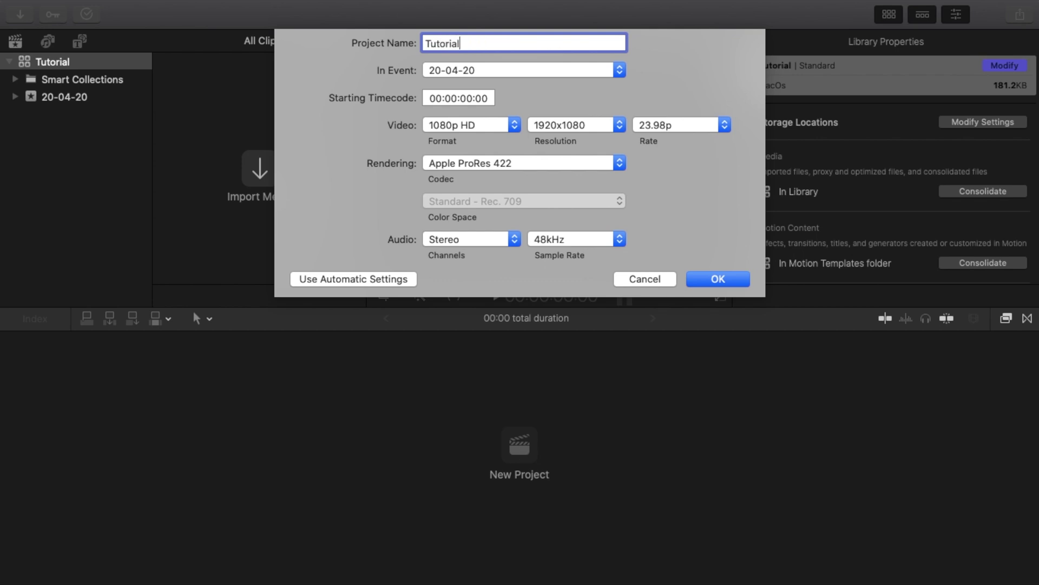
click(456, 128)
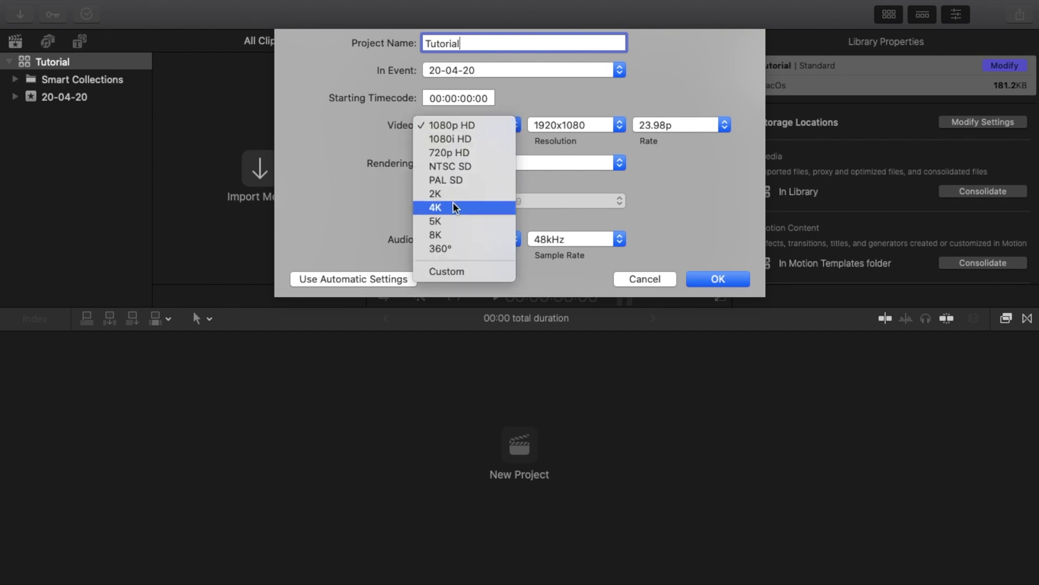
click(455, 206)
click(470, 128)
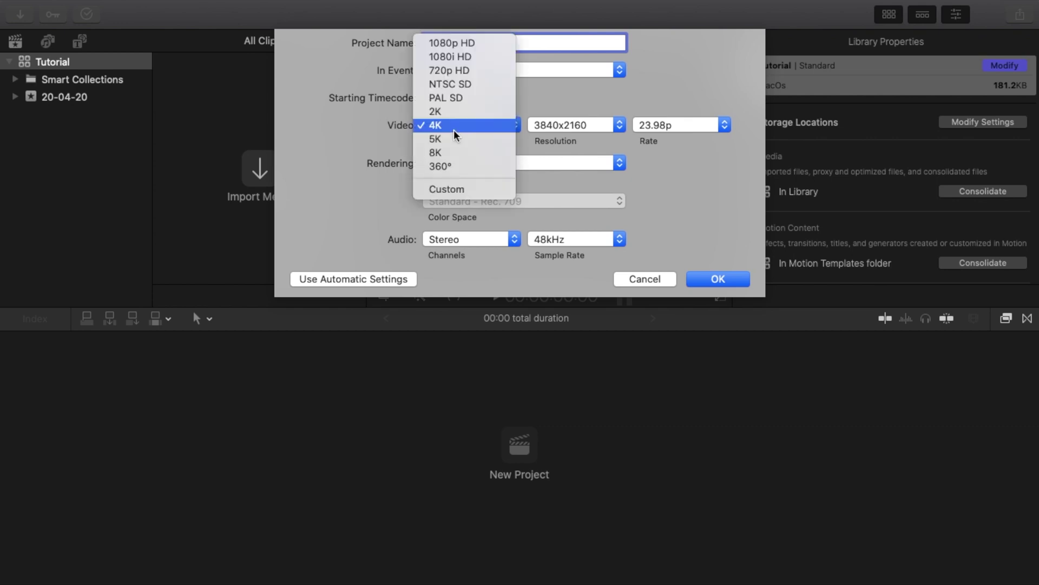
click(454, 41)
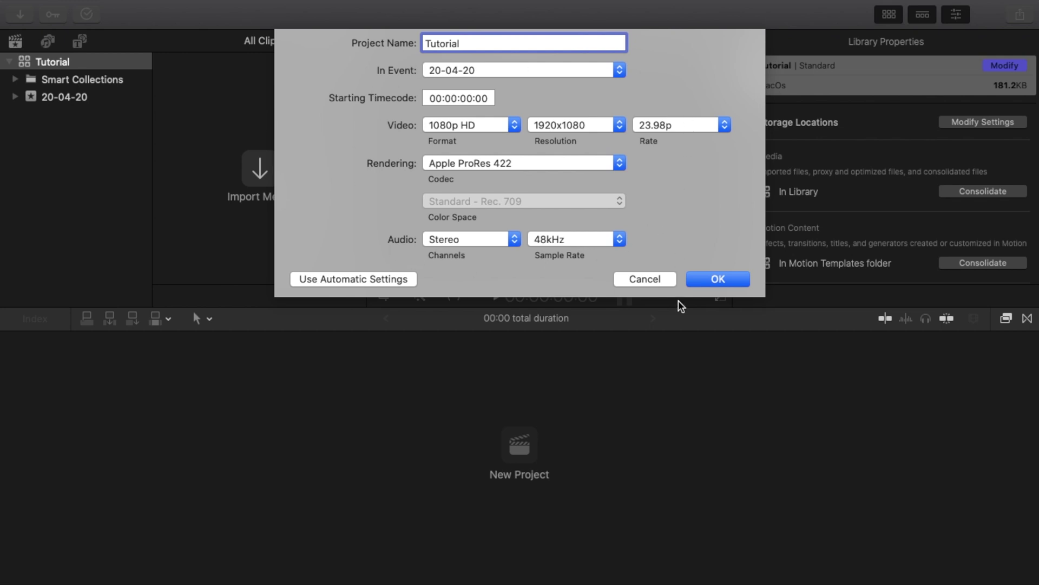
click(706, 280)
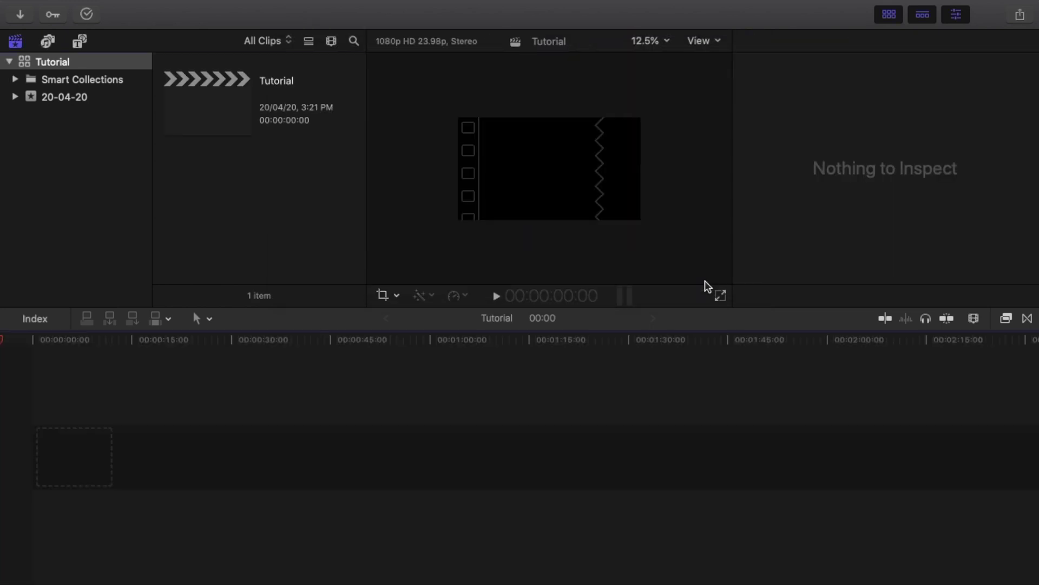
Step: Set the viewer's zoom level to 25%
click(655, 43)
click(656, 50)
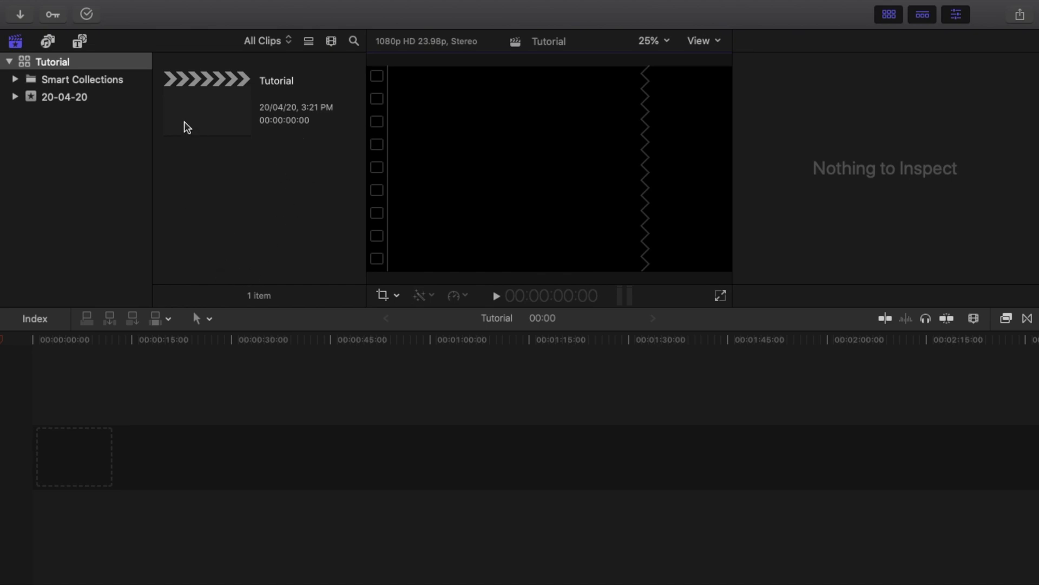
Step: Open the media import window and browse to the expanded Videos folder inside Documents
click(138, 11)
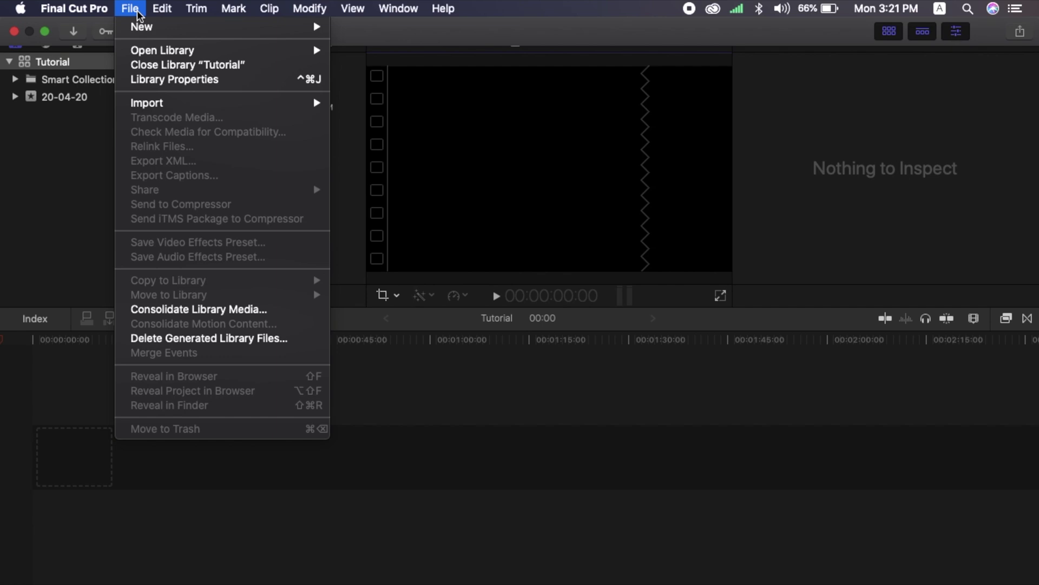
mouse_move(158, 105)
click(356, 104)
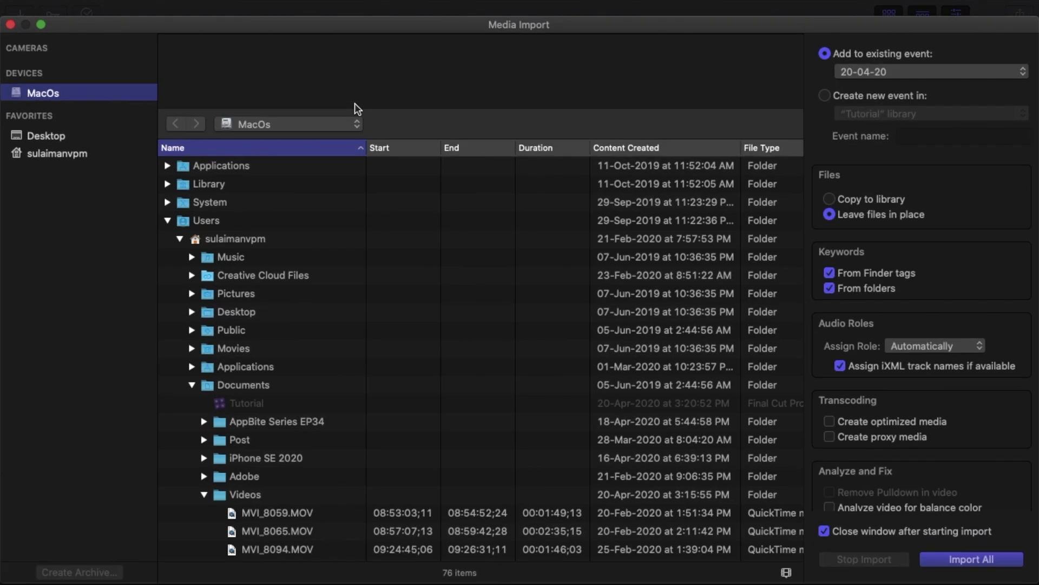
scroll(238, 346, down, 3)
scroll(242, 378, down, 3)
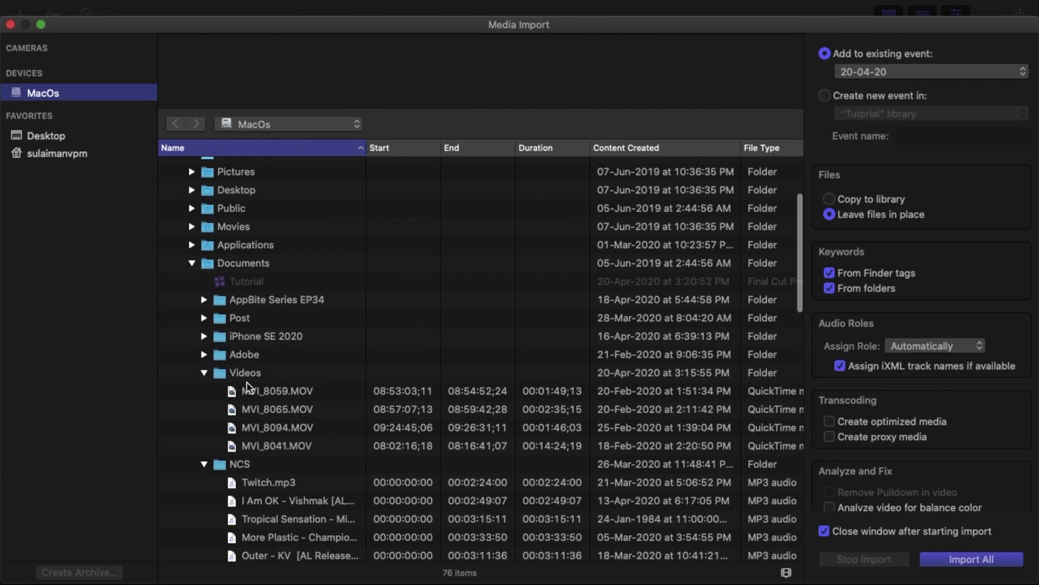
click(206, 373)
click(206, 373)
Step: Import MVI_8059.MOV, MVI_8065.MOV, MVI_8094.MOV and MVI_8041.MOV into event 20-04-20, leaving the files in place
click(249, 396)
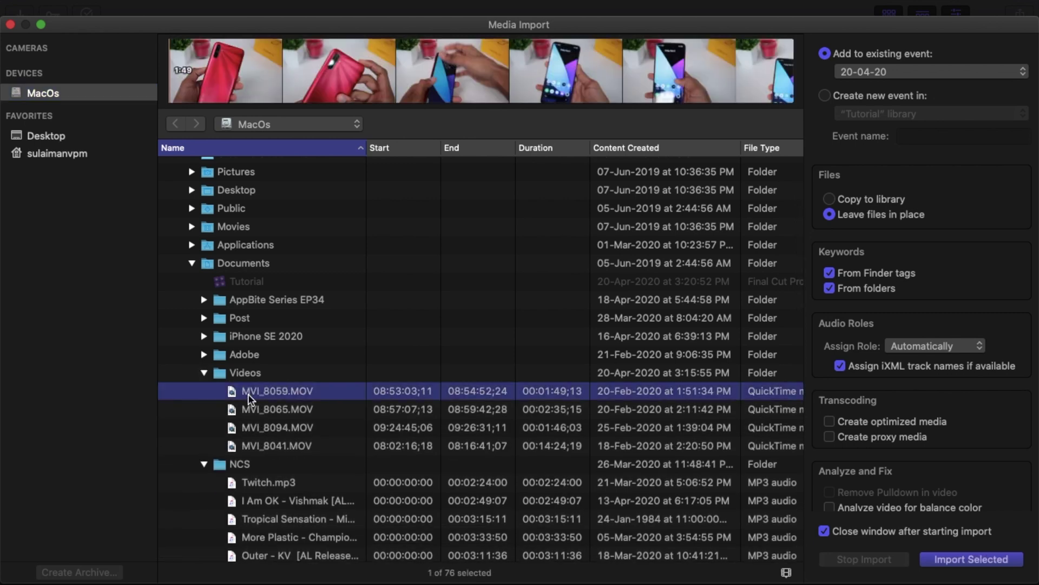
shift+click(300, 411)
shift+click(293, 431)
shift+click(293, 446)
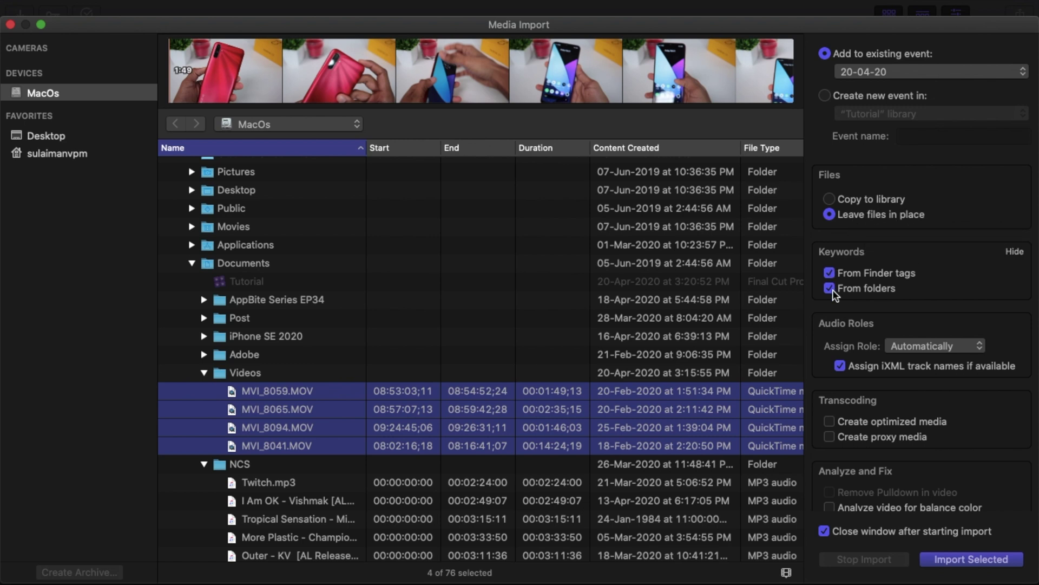
scroll(841, 388, down, 2)
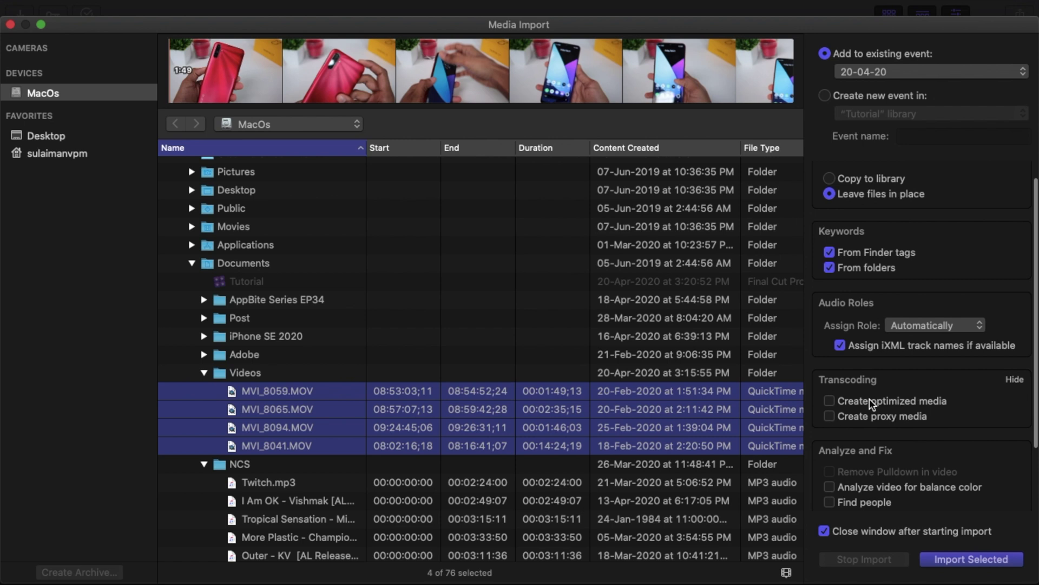
scroll(869, 421, down, 3)
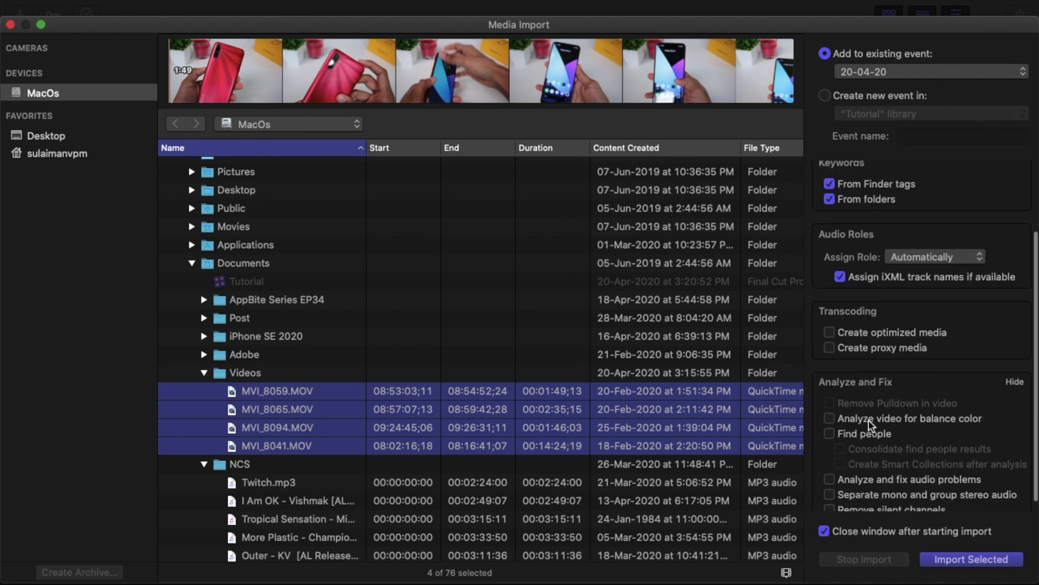
scroll(867, 424, down, 1)
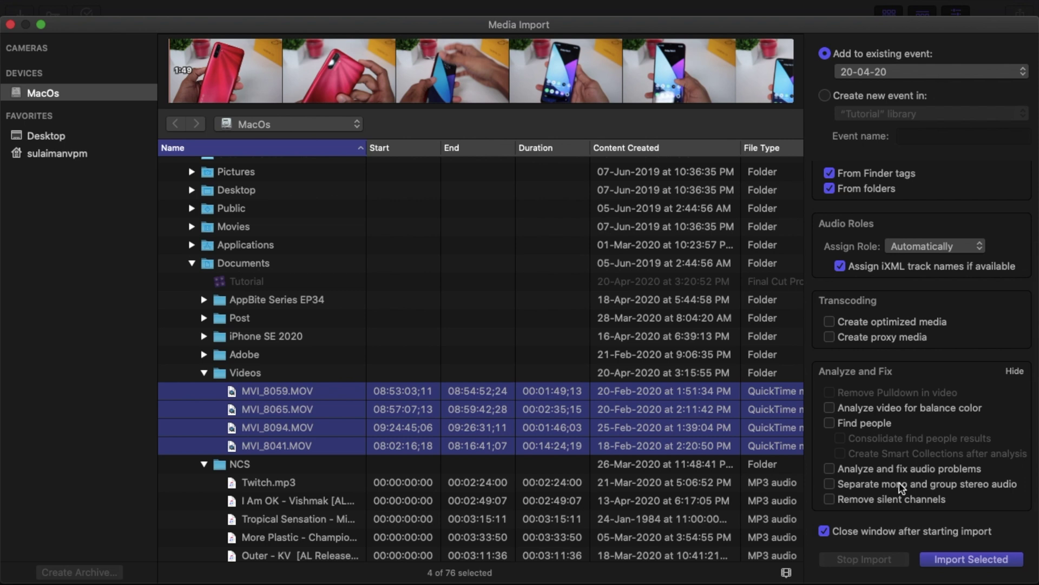
click(942, 566)
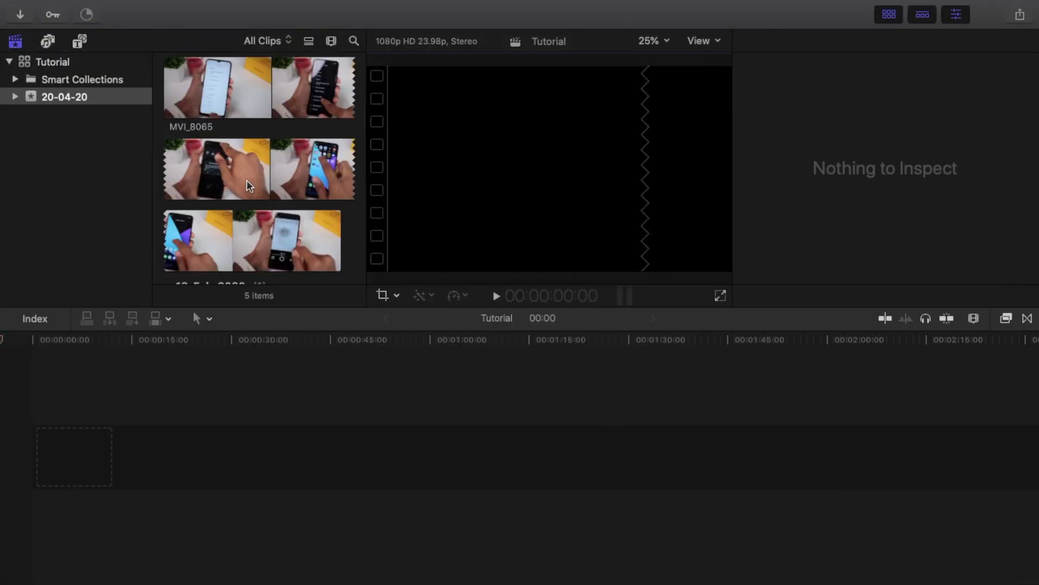
Step: Examine the imported clips in the browser in both filmstrip and list view, ending in filmstrip view
scroll(246, 179, up, 8)
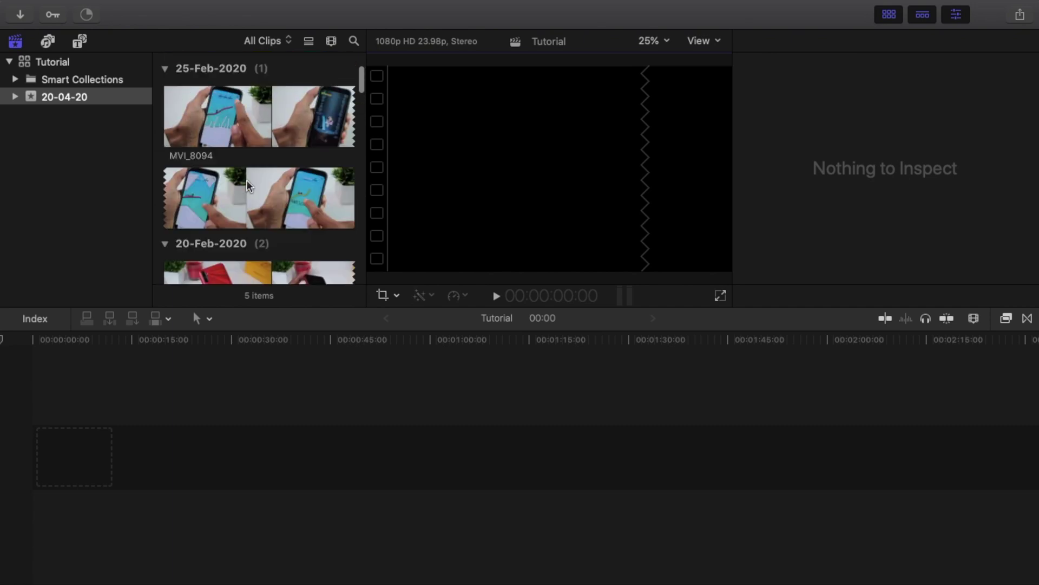
scroll(231, 138, up, 4)
scroll(231, 138, down, 3)
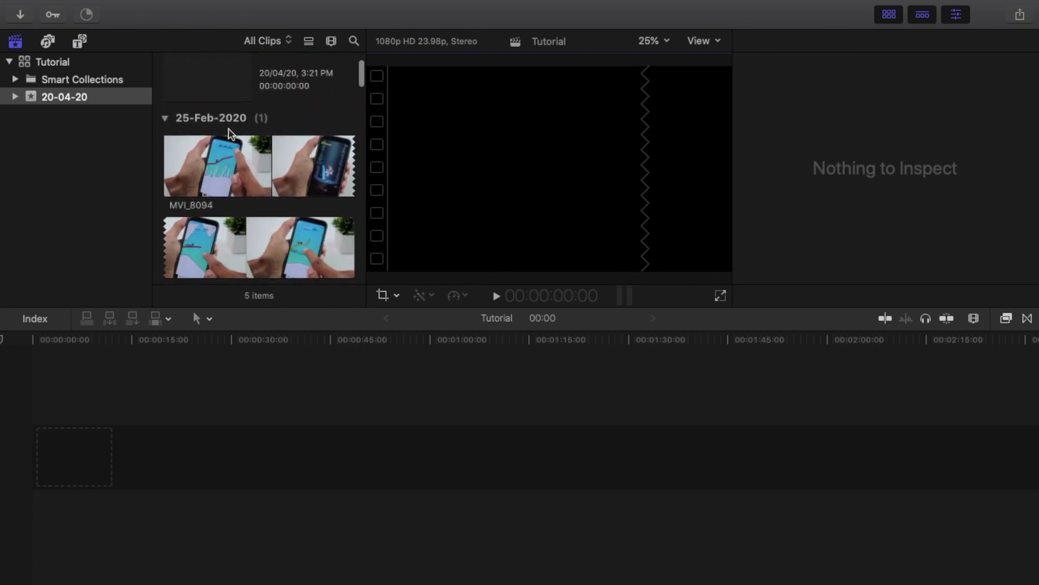
click(309, 43)
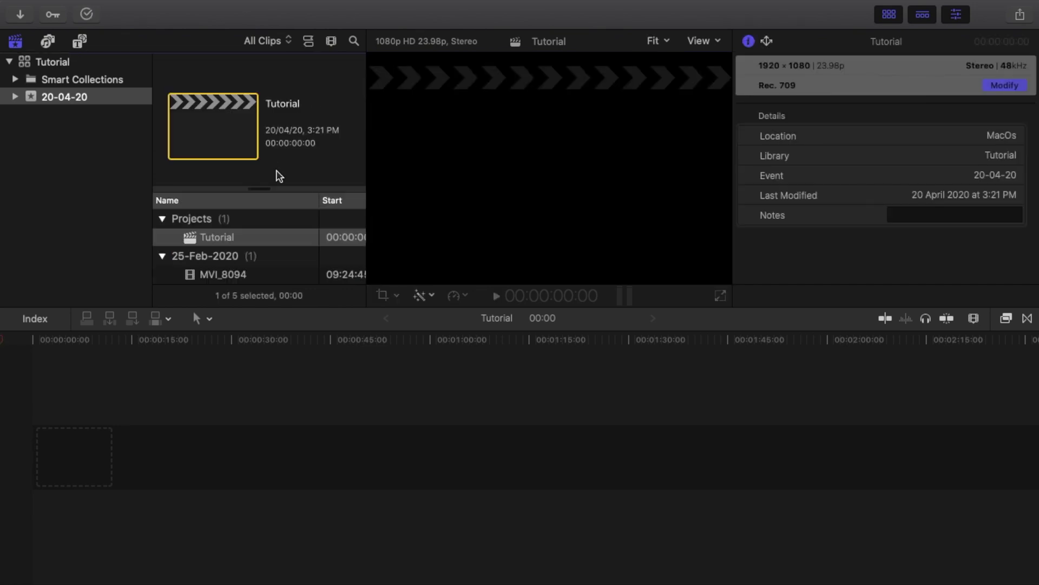
scroll(235, 227, down, 5)
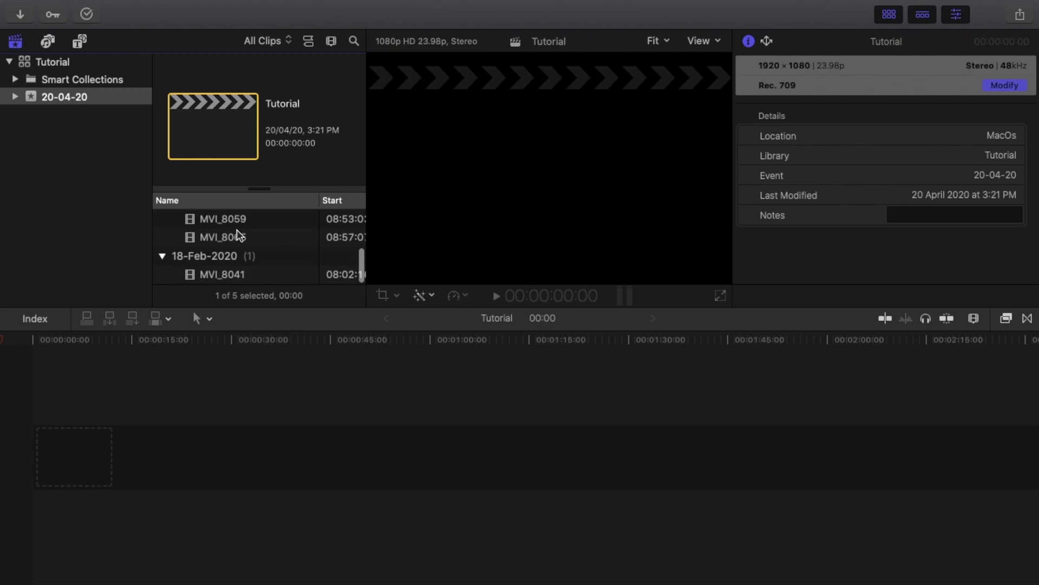
scroll(238, 234, up, 5)
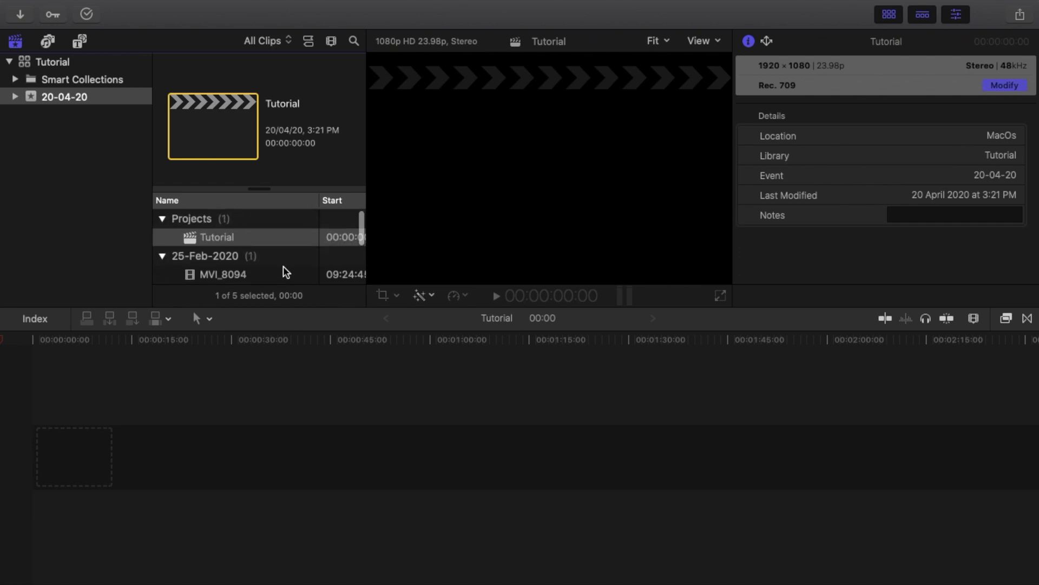
click(308, 41)
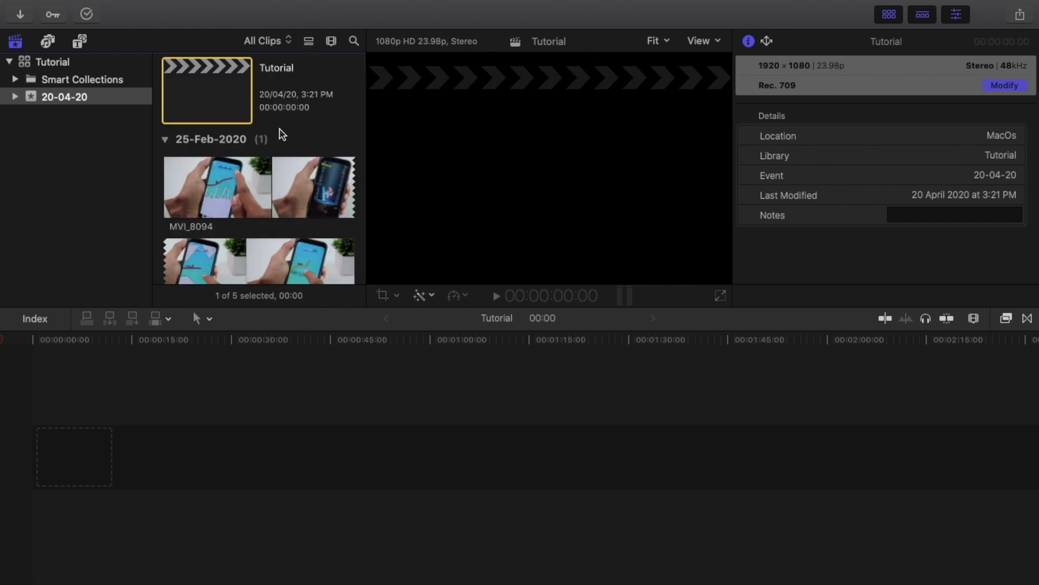
scroll(282, 134, down, 2)
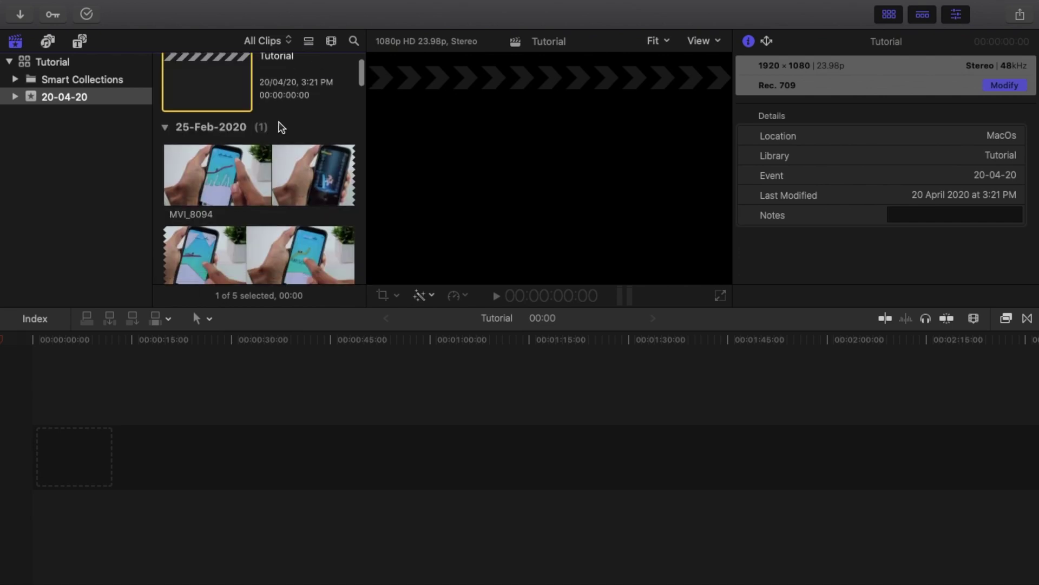
Step: Trim both ends of MVI_8094 in the browser to a range of about 1:38 and place it at the start of the timeline
click(219, 141)
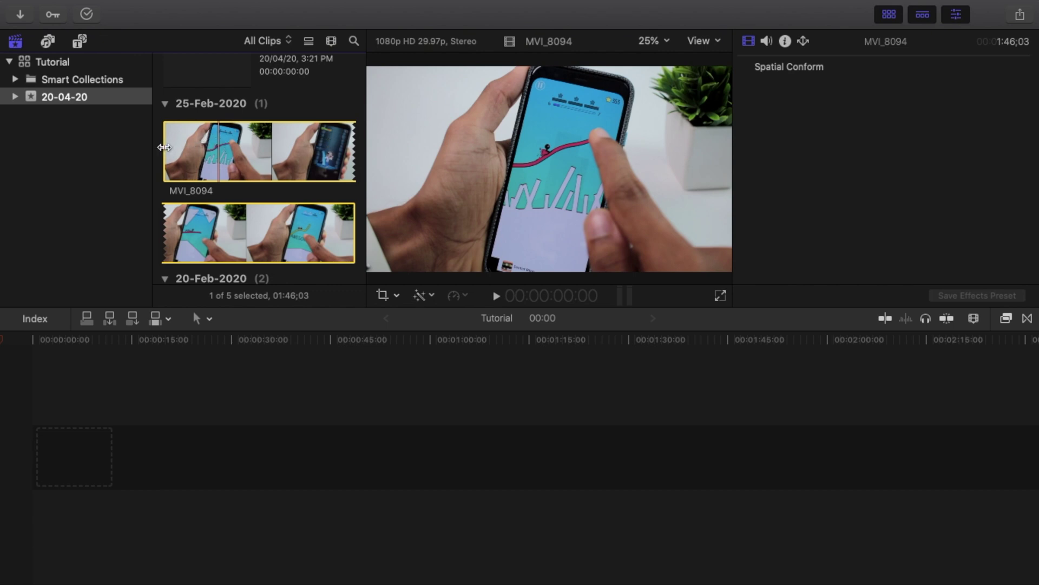
drag(163, 148, 170, 148)
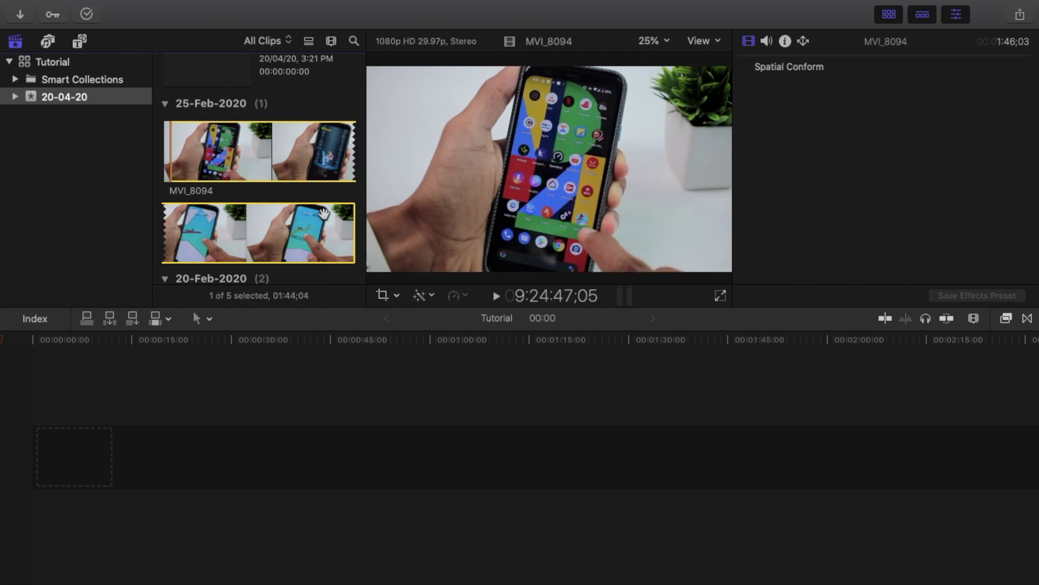
mouse_move(355, 226)
mouse_down()
mouse_move(320, 224)
mouse_move(336, 224)
mouse_up()
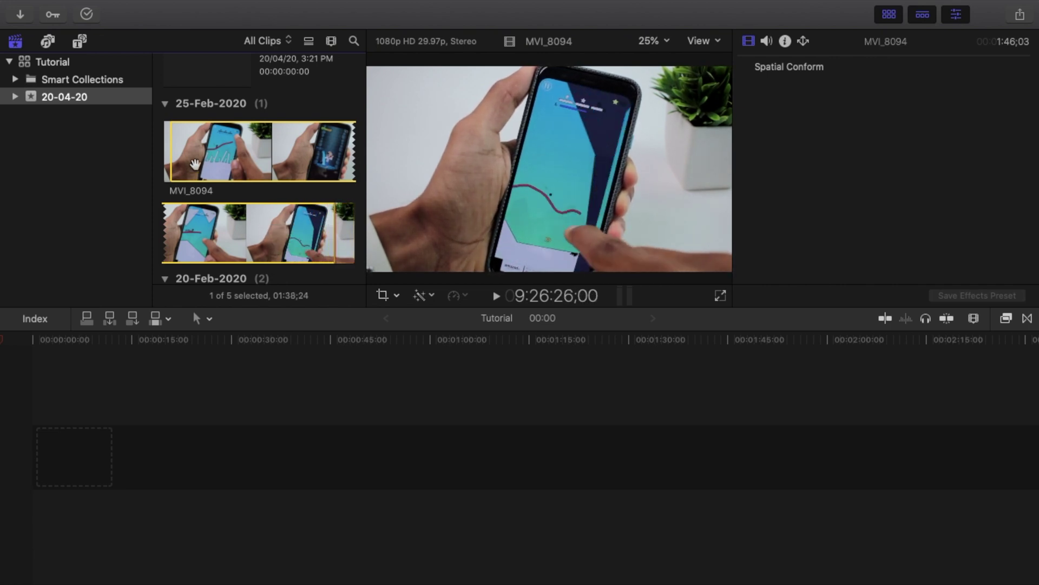
drag(204, 179, 67, 434)
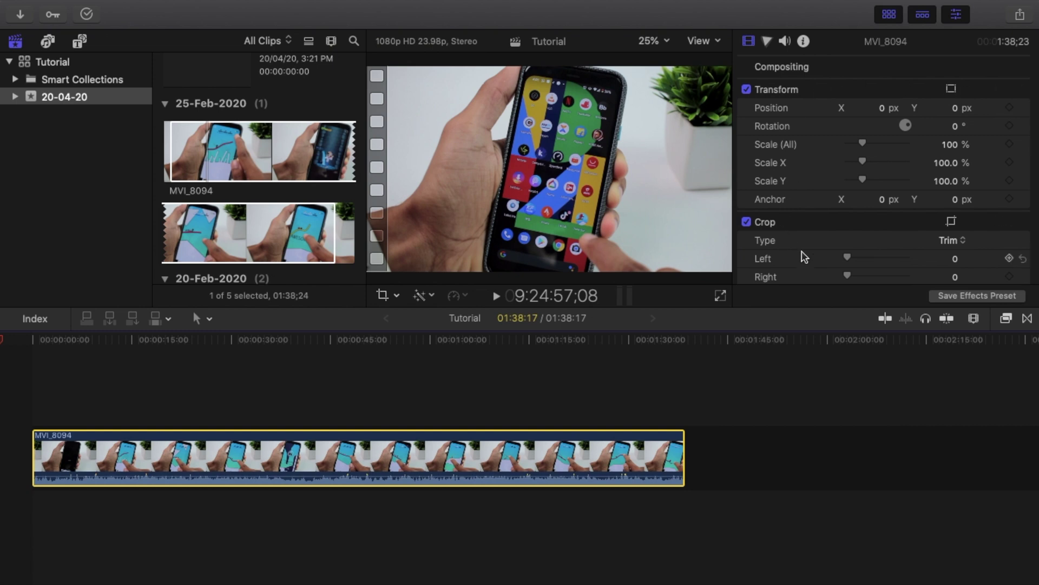
Step: Look through the timeline's editing tools and switch to the Hand tool
click(211, 318)
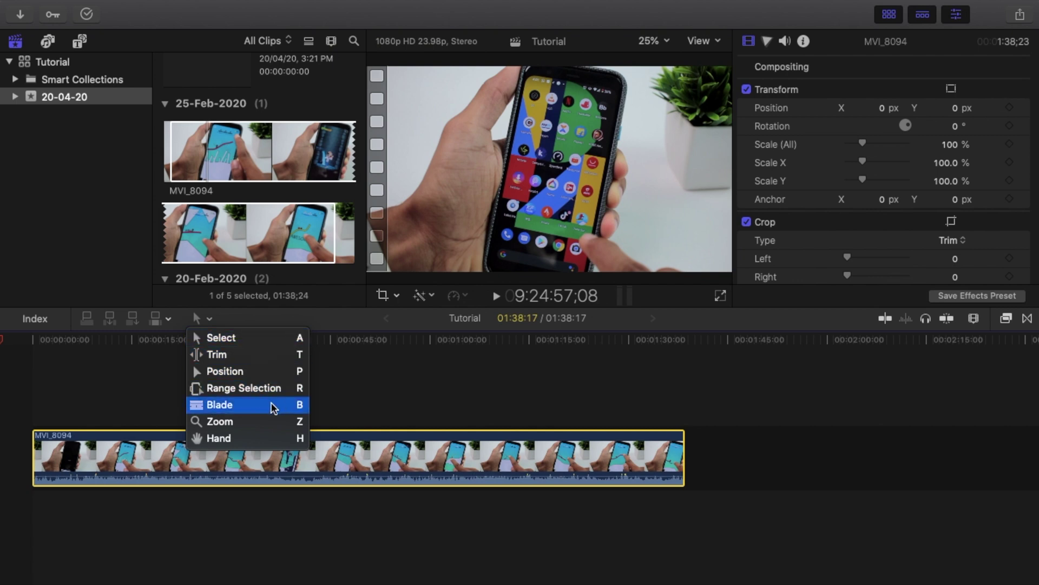
click(337, 403)
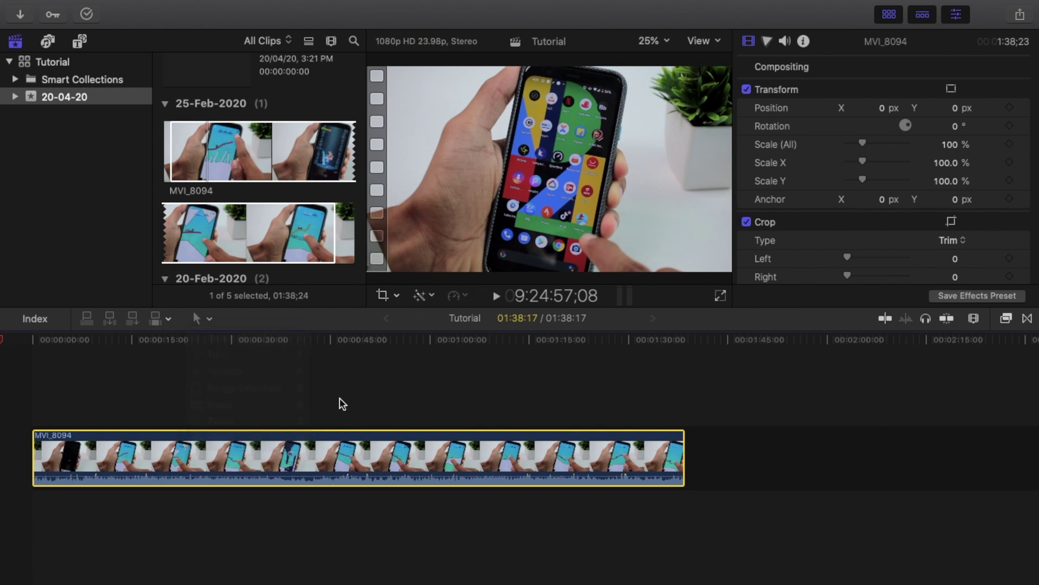
key(h)
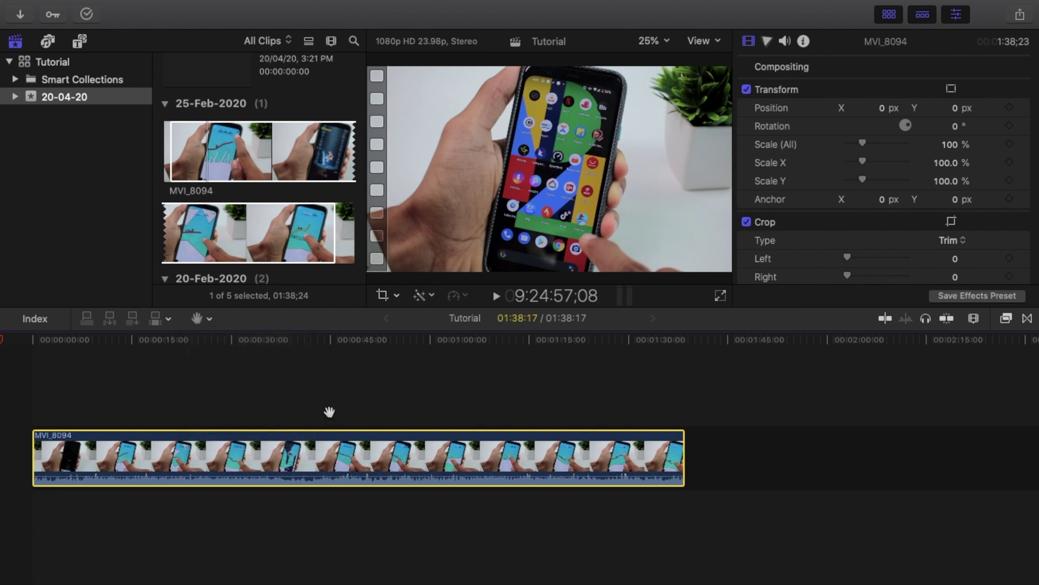
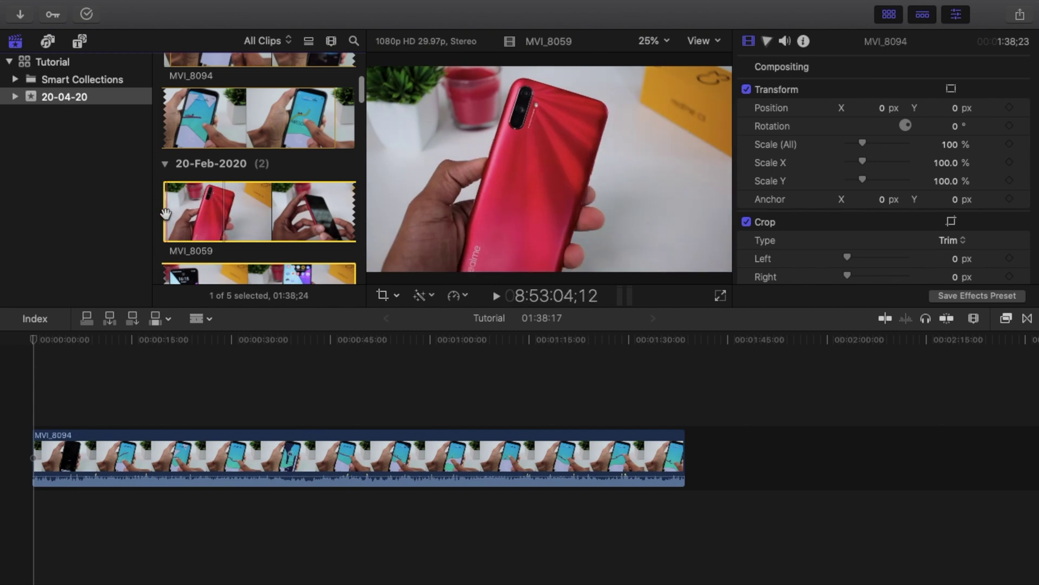
Step: Trim the start of MVI_8059 in the browser to leave about 1:45 and append it after MVI_8094 in the timeline
drag(166, 214, 177, 212)
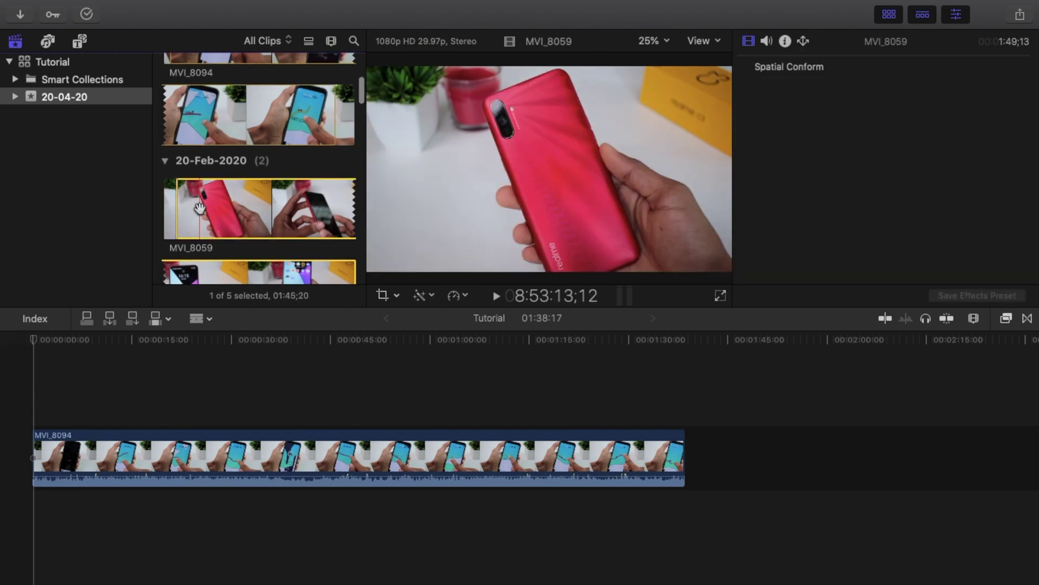
scroll(253, 226, down, 5)
drag(230, 150, 707, 446)
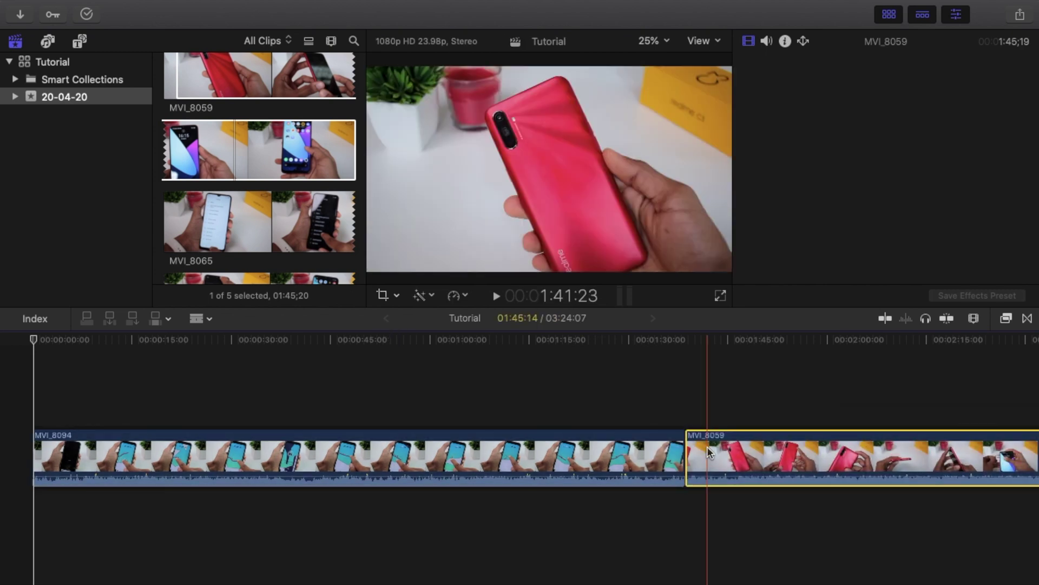
Step: Switch to the Select tool, select MVI_8094 in the timeline and place the playhead at about 1:35:16
click(662, 341)
mouse_move(664, 346)
mouse_down()
mouse_move(692, 344)
mouse_move(676, 347)
mouse_up()
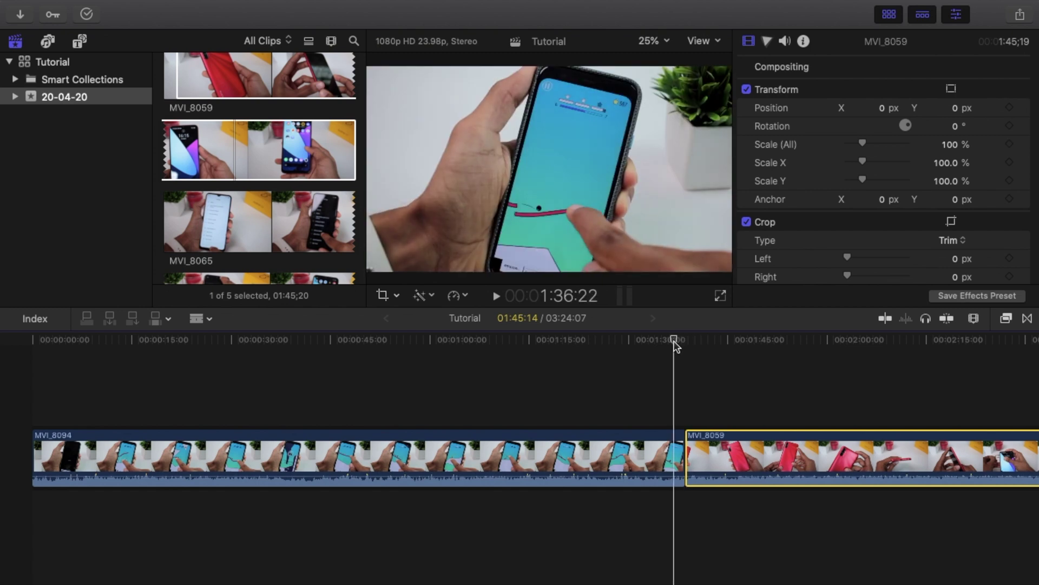
key(a)
click(462, 459)
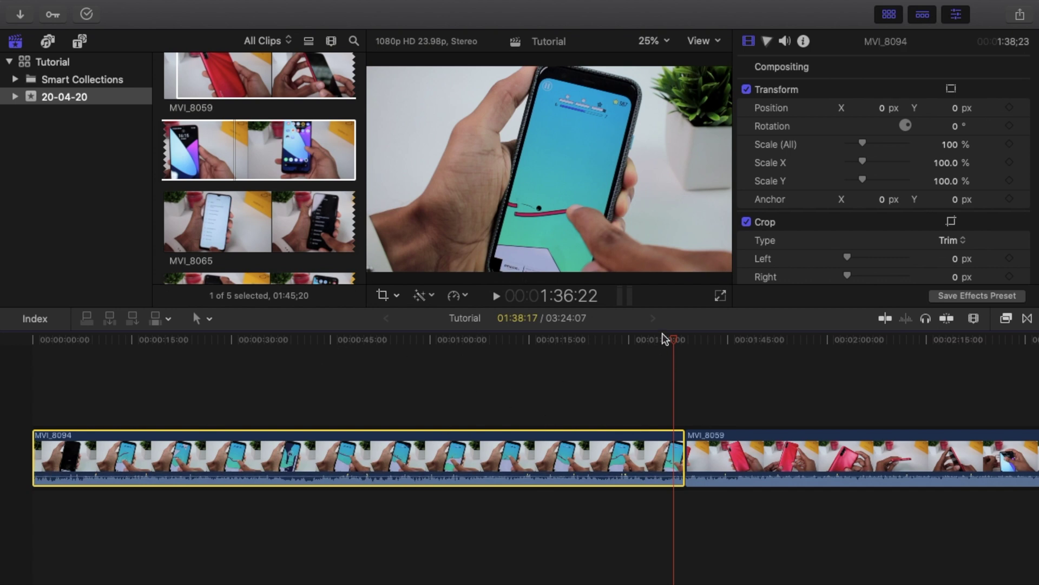
drag(674, 339, 666, 341)
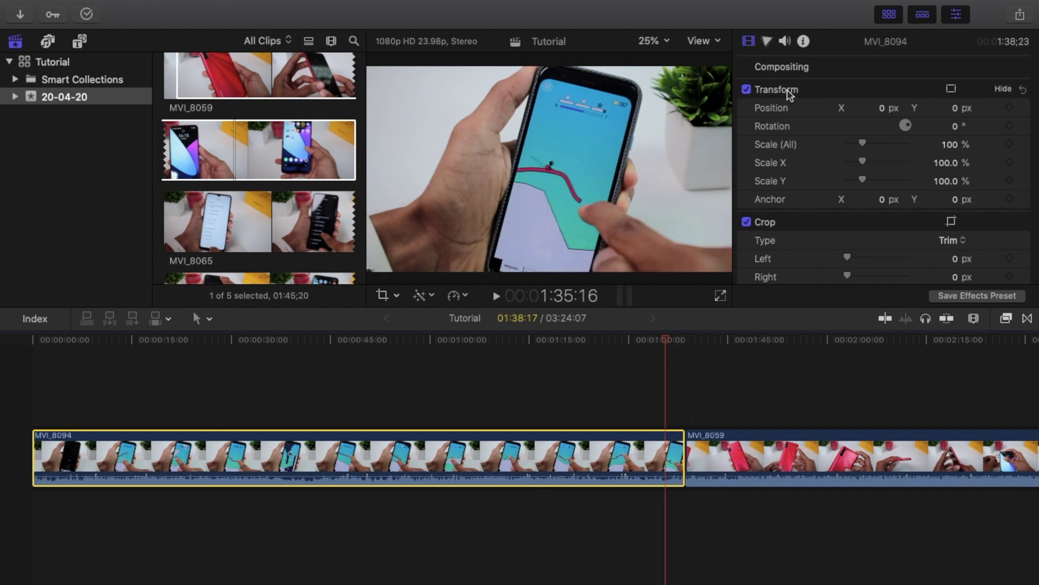
Step: Try enlarging the MVI_8094 clip's overall scale to 111% and return it to 100%
click(750, 41)
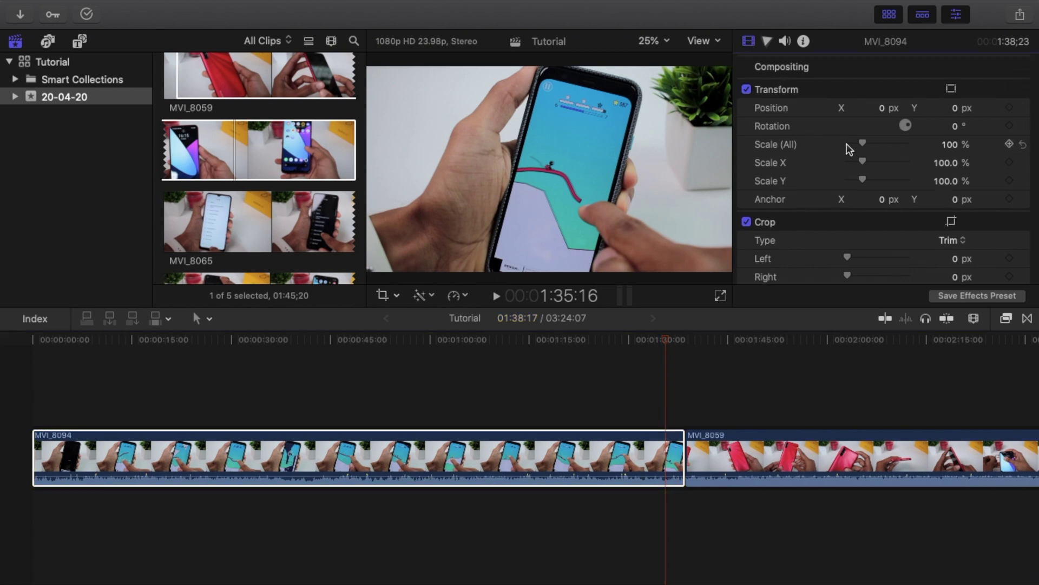
drag(863, 142, 866, 146)
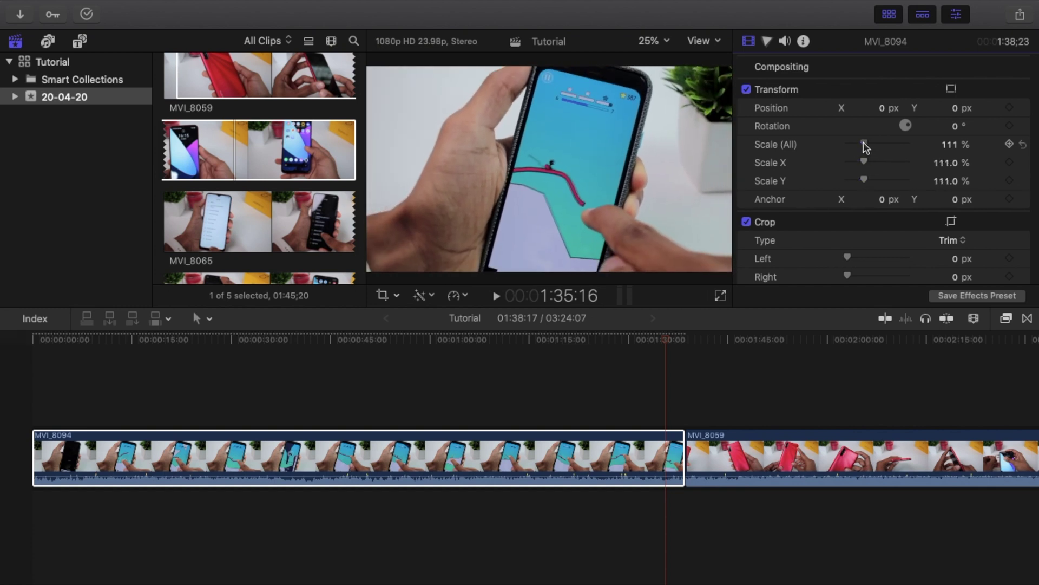
click(950, 146)
text(100)
key(Return)
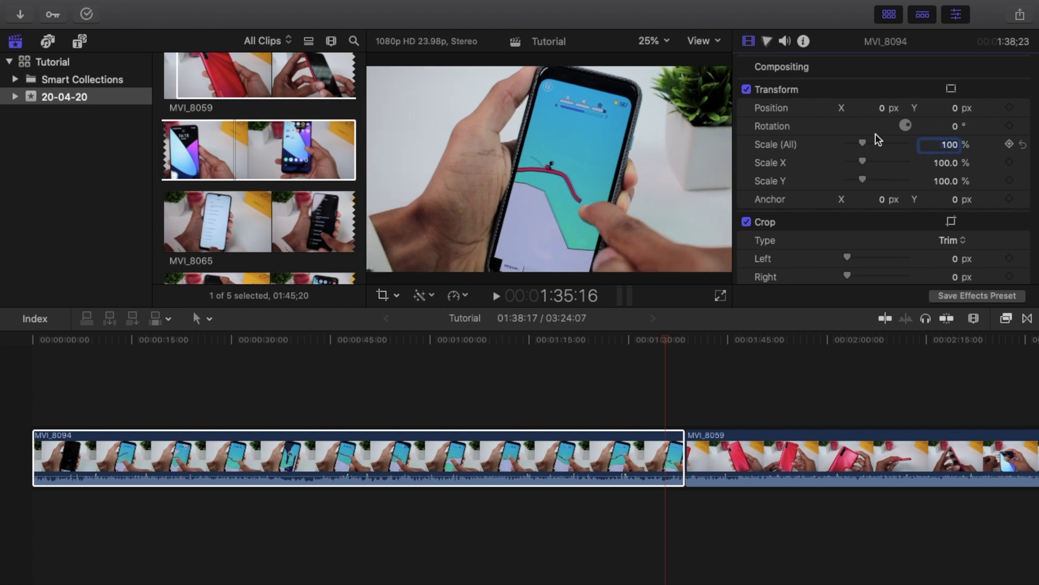
Step: Try shifting MVI_8094's position to X 2 px and Y -1 px, resetting each value to 0 px
mouse_move(882, 109)
mouse_down()
mouse_move(908, 110)
mouse_move(882, 109)
mouse_up()
click(880, 108)
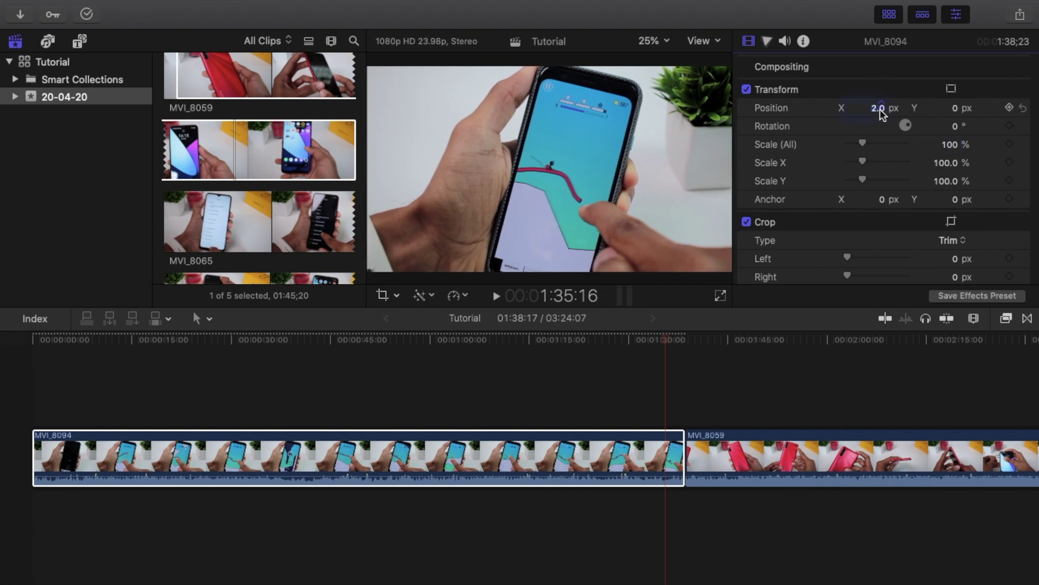
text(0)
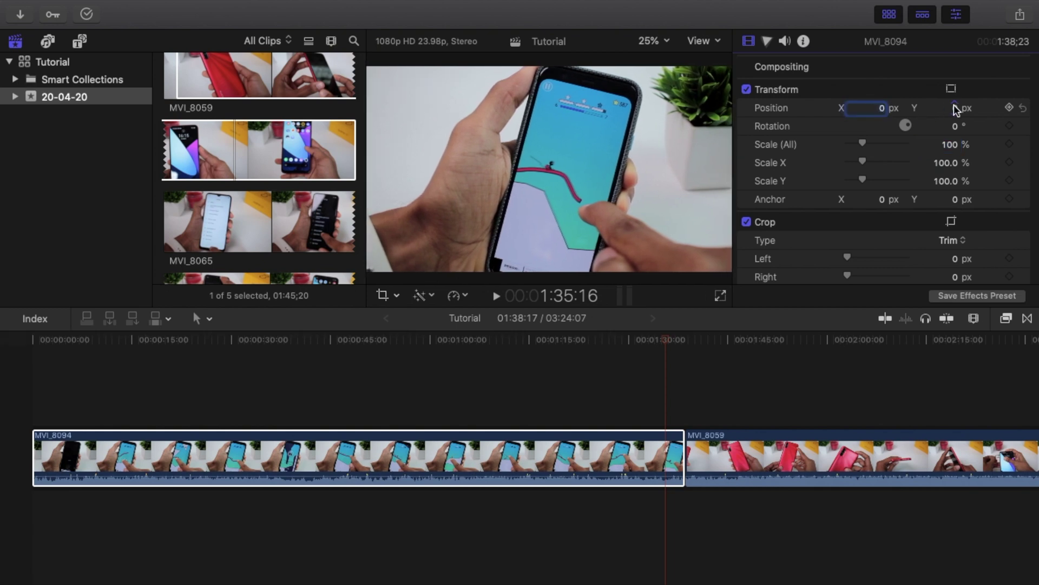
drag(954, 108, 952, 109)
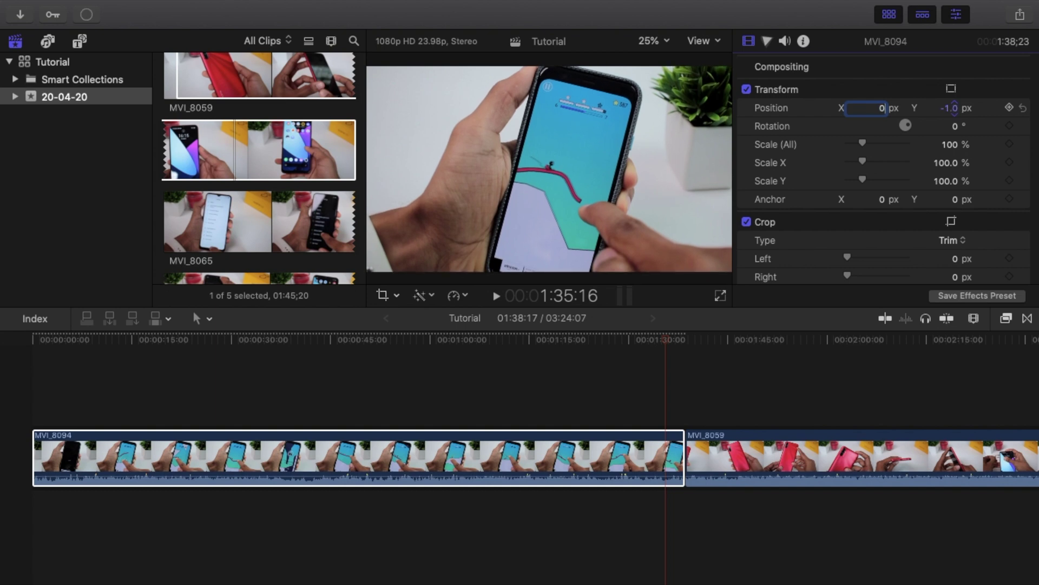
click(949, 106)
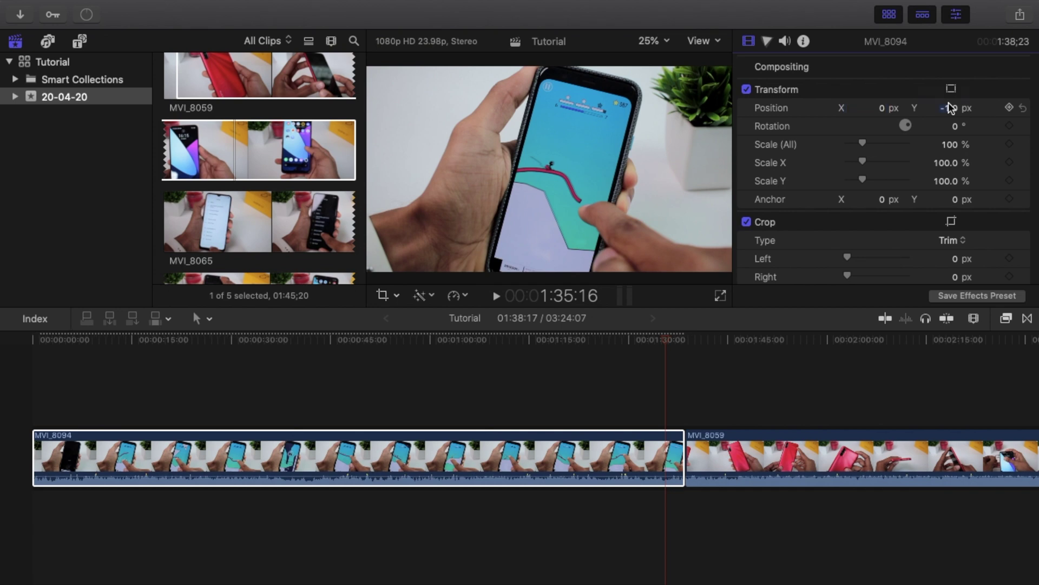
text(0)
scroll(788, 187, down, 2)
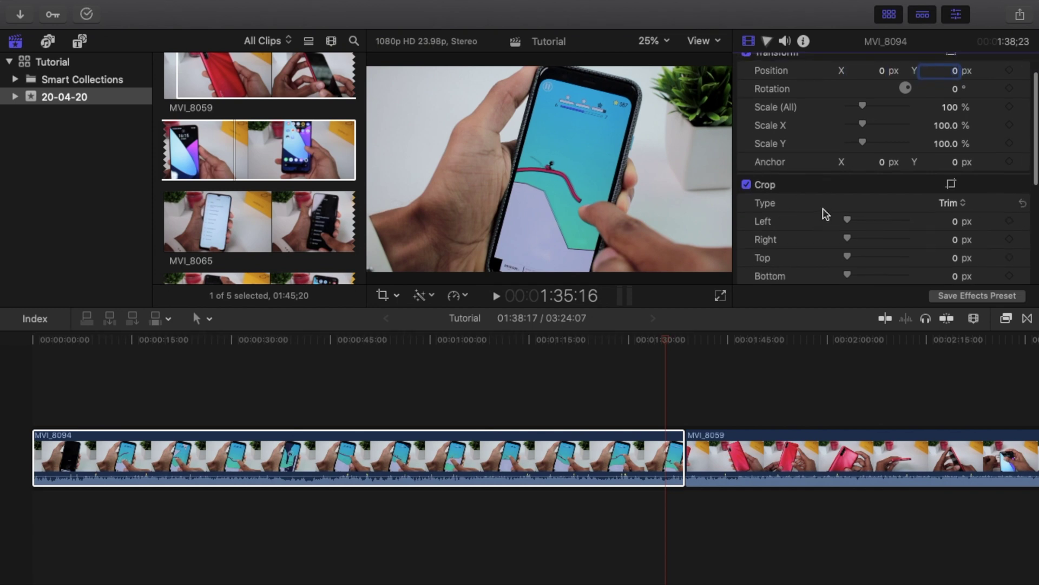
scroll(823, 211, up, 2)
Step: Move the playhead to about 37:06 and detach the audio from the MVI_8094 clip in the timeline
click(279, 407)
mouse_move(281, 343)
mouse_down()
mouse_move(264, 337)
mouse_move(280, 343)
mouse_up()
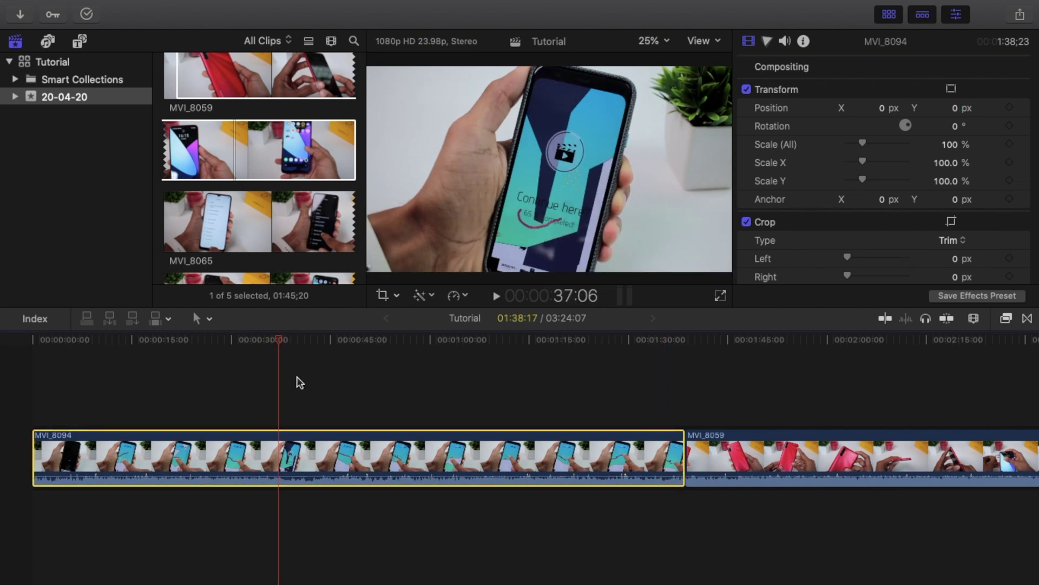
right_click(323, 456)
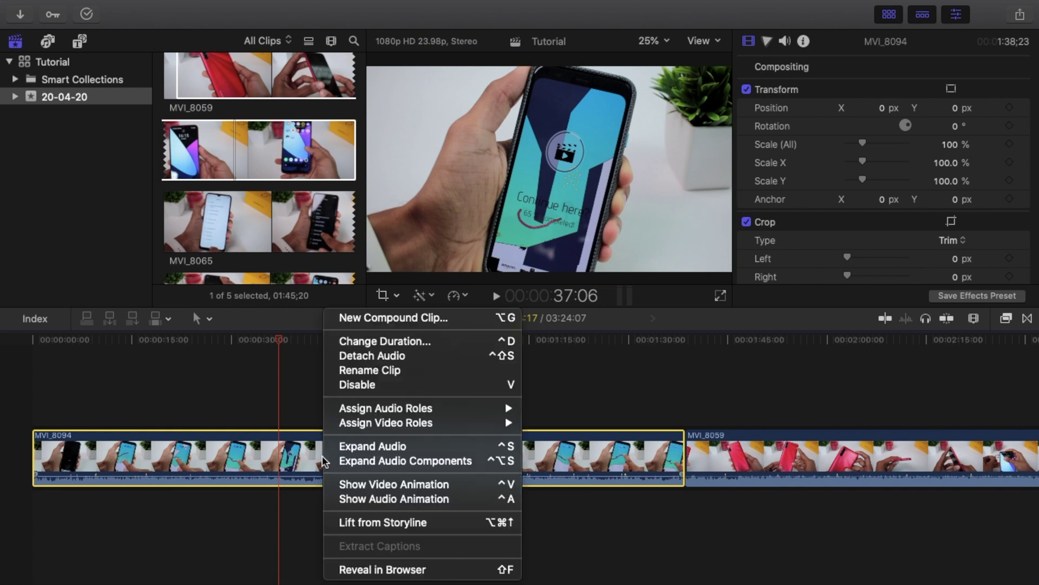
click(353, 359)
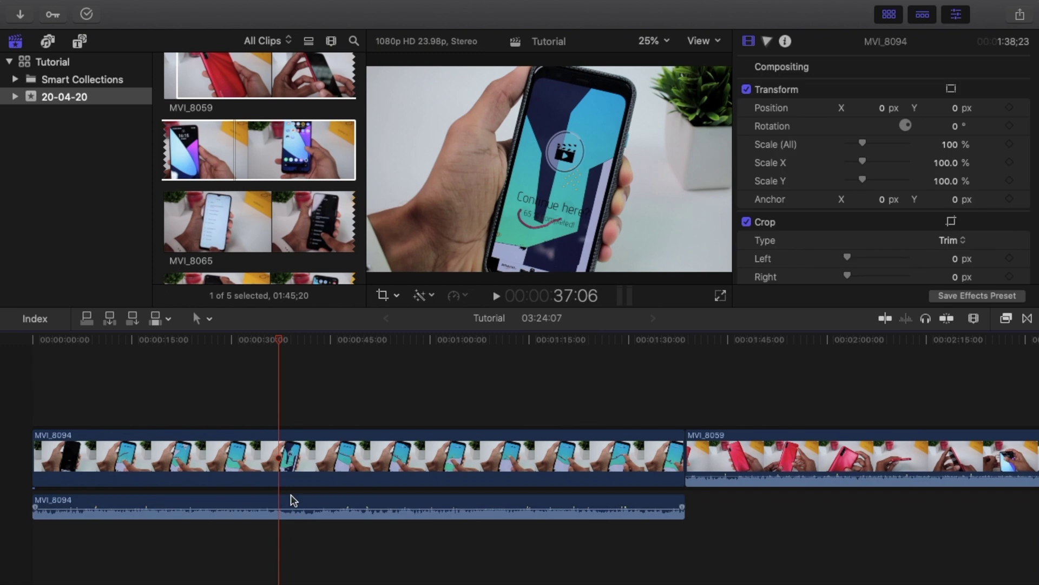
Step: Lower the detached MVI_8094 audio clip to -7 dB on its timeline level line and reset it to 0 dB
click(291, 496)
click(301, 478)
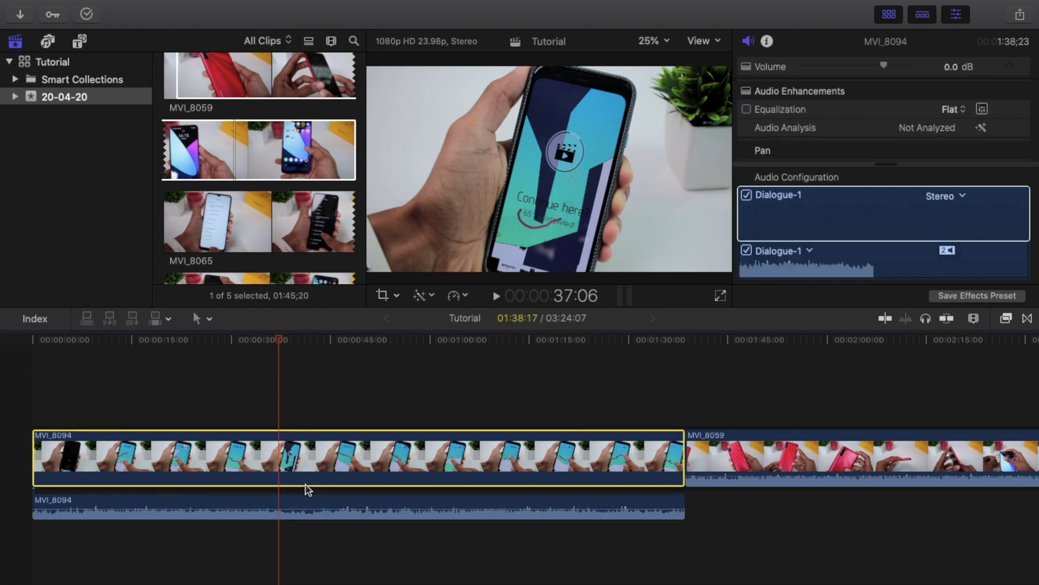
click(306, 496)
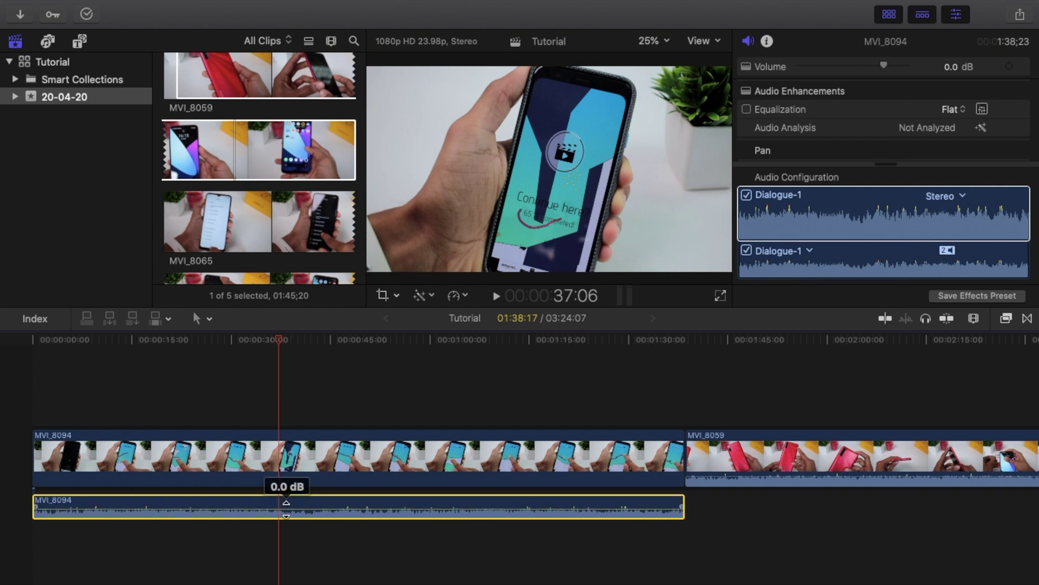
drag(287, 509, 288, 511)
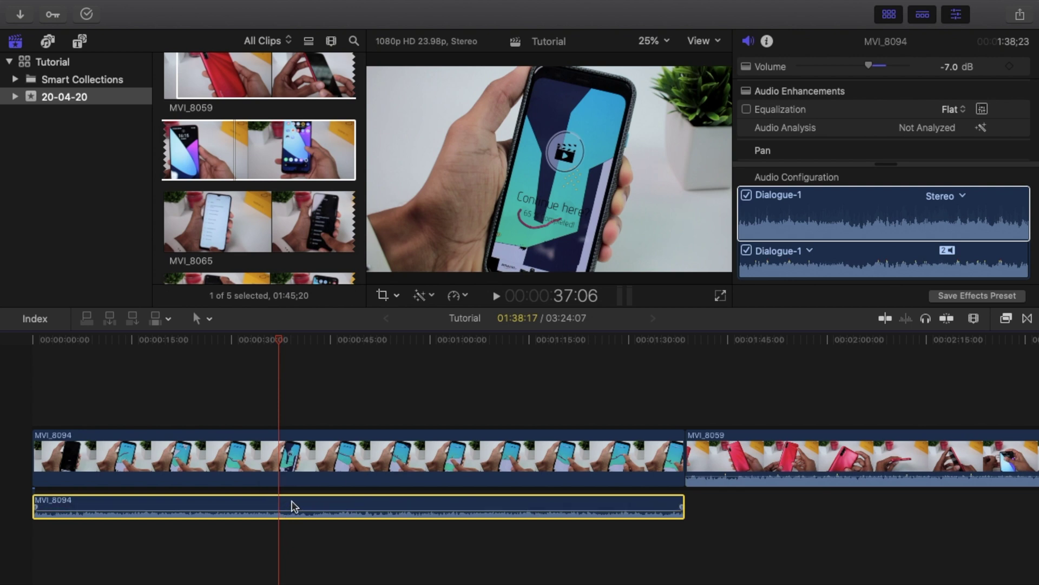
key(ctrl+alt+l)
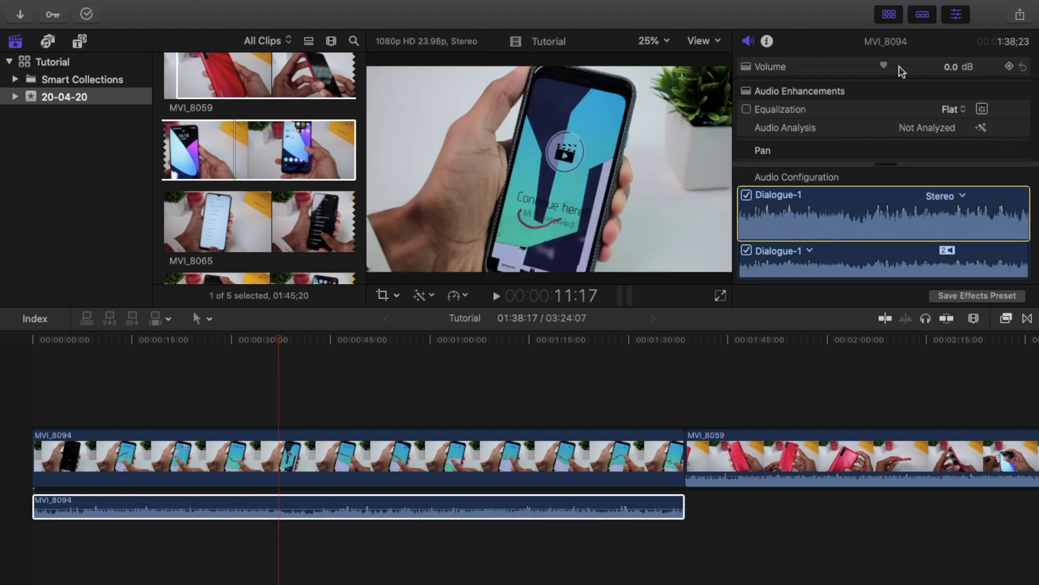
Step: Try numeric volume levels of -10 dB, 10 dB and 5 dB on the detached MVI_8094 audio clip
click(950, 68)
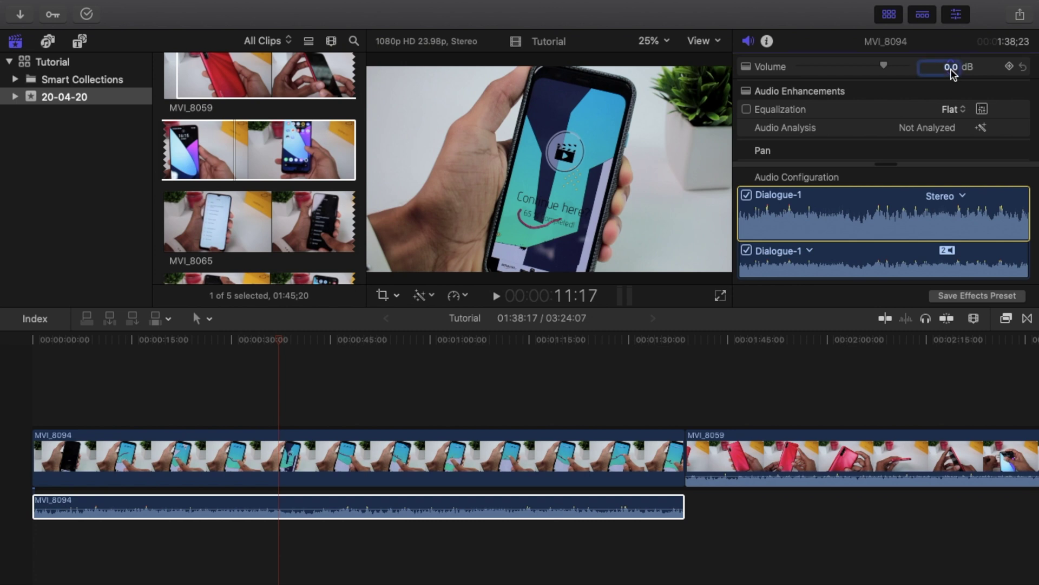
text(-10)
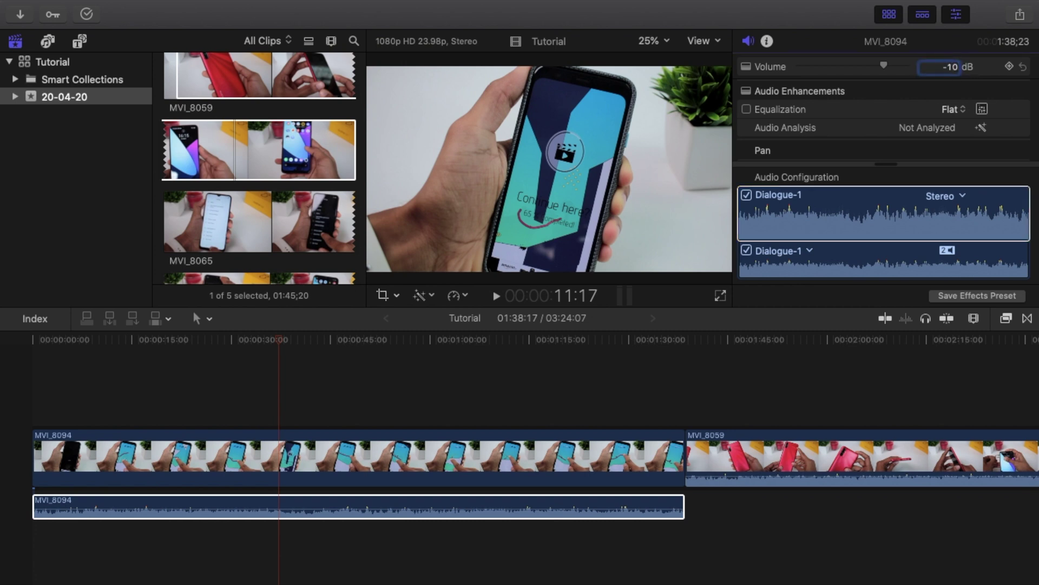
key(Return)
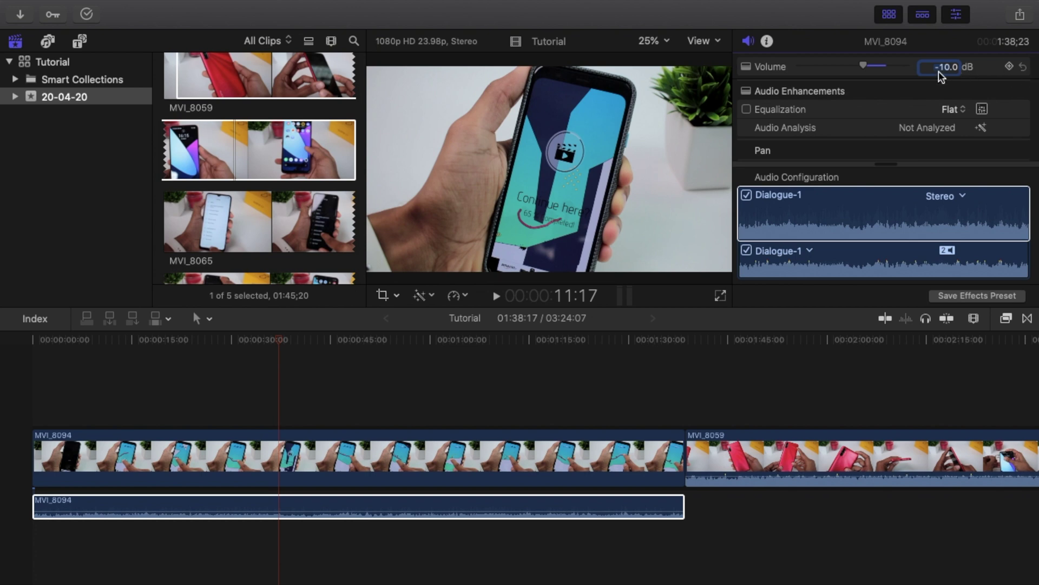
text(10)
key(Return)
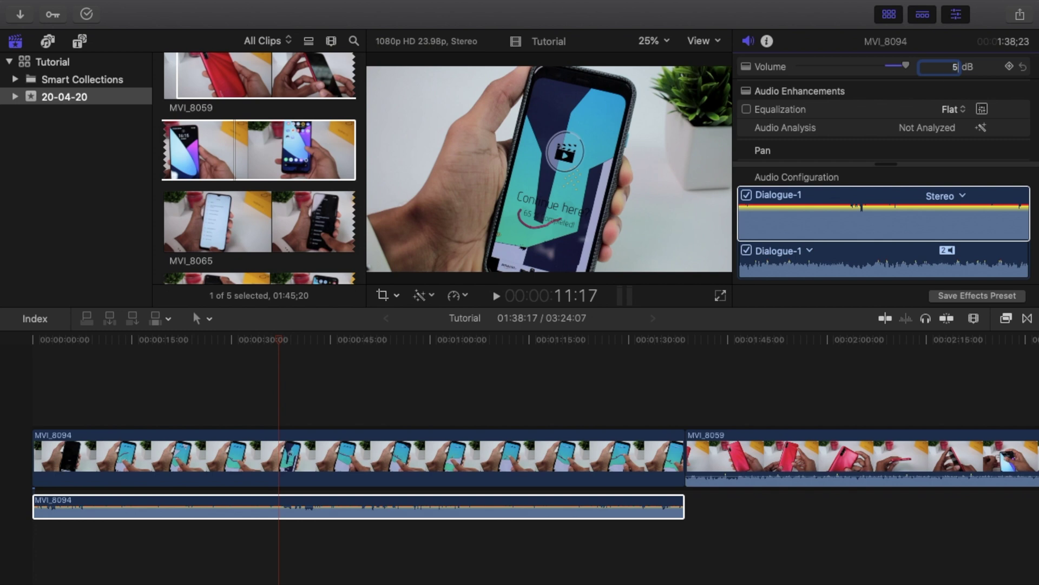
key(Return)
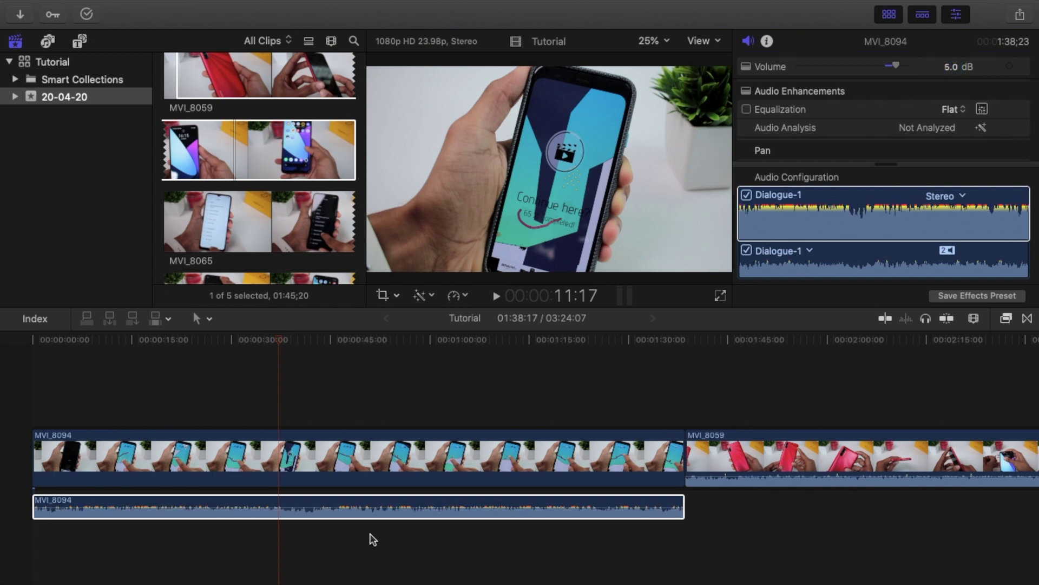
Step: Set the detached MVI_8094 audio clip's volume to -2 dB on its level line in the timeline
click(347, 507)
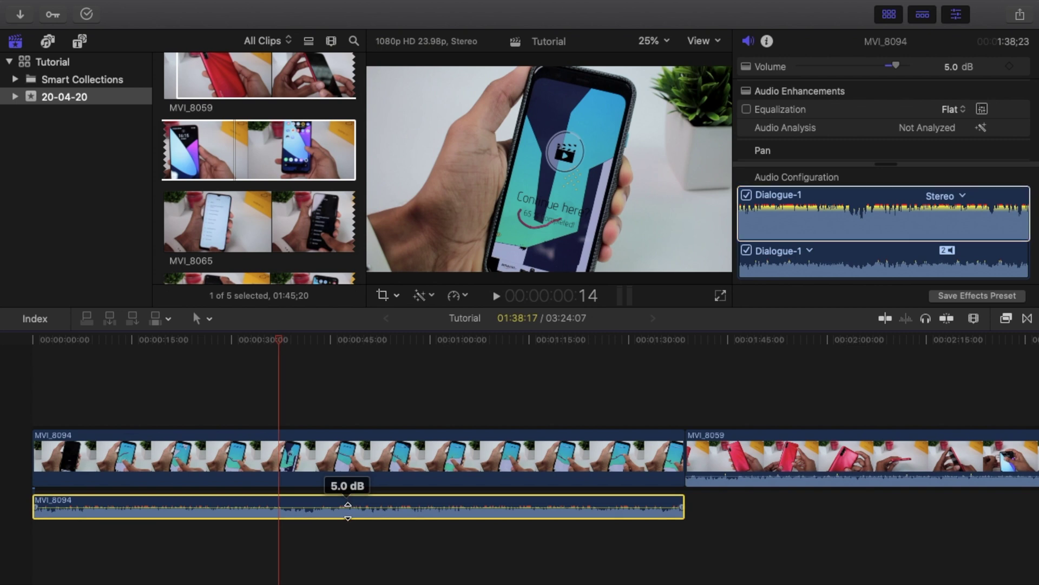
drag(348, 510, 347, 511)
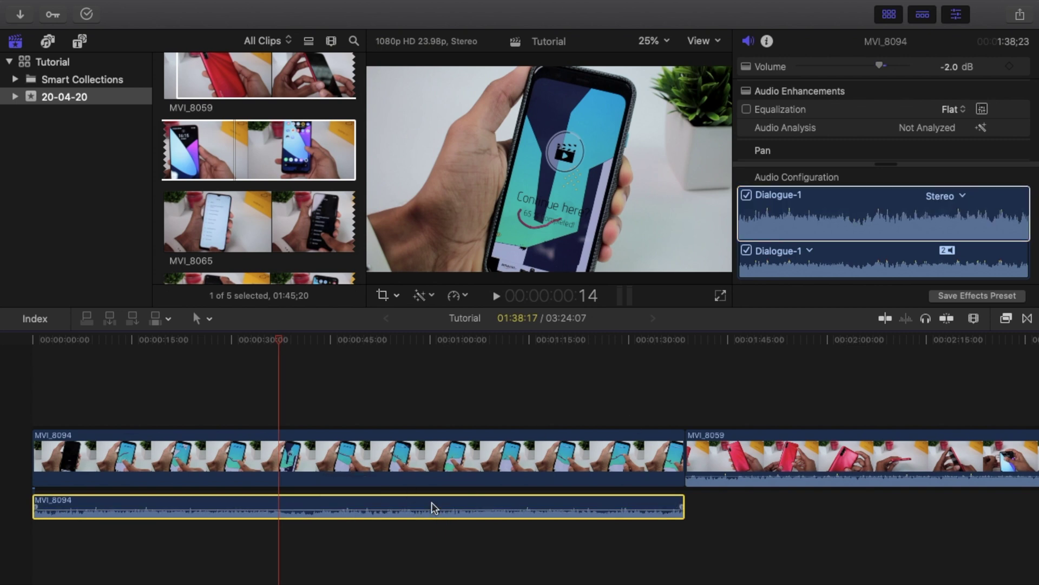
Step: Remove both timeline clips' audio: delete the detached MVI_8094 audio, and detach and delete the audio of MVI_8059
key(Delete)
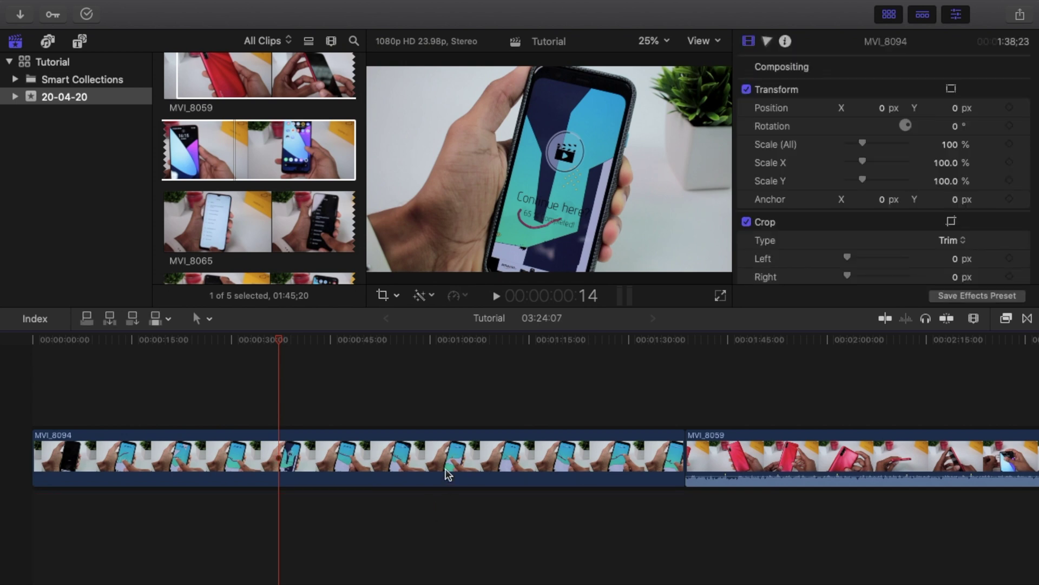
click(445, 464)
click(697, 459)
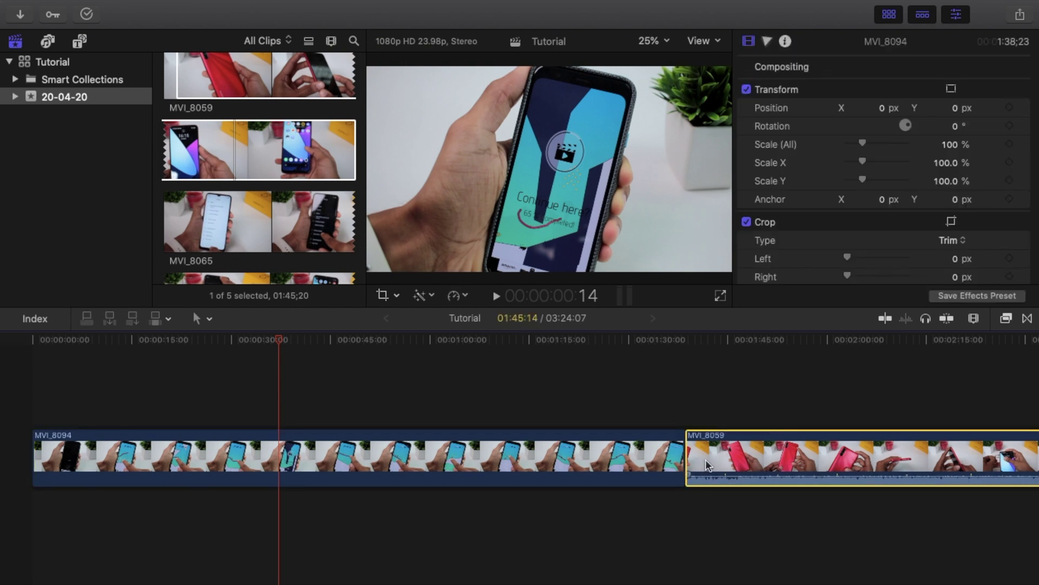
right_click(705, 459)
click(753, 355)
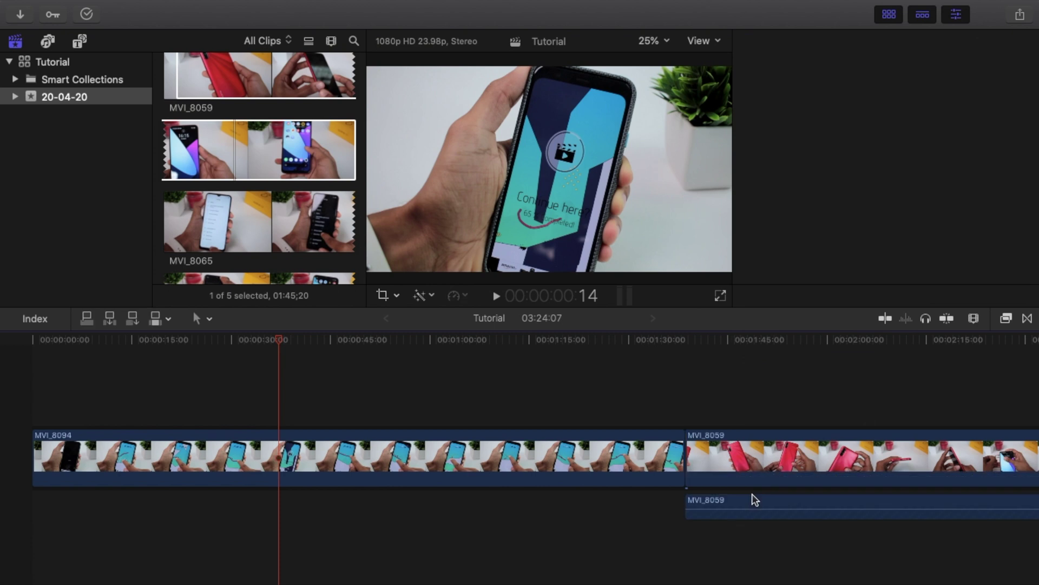
click(755, 503)
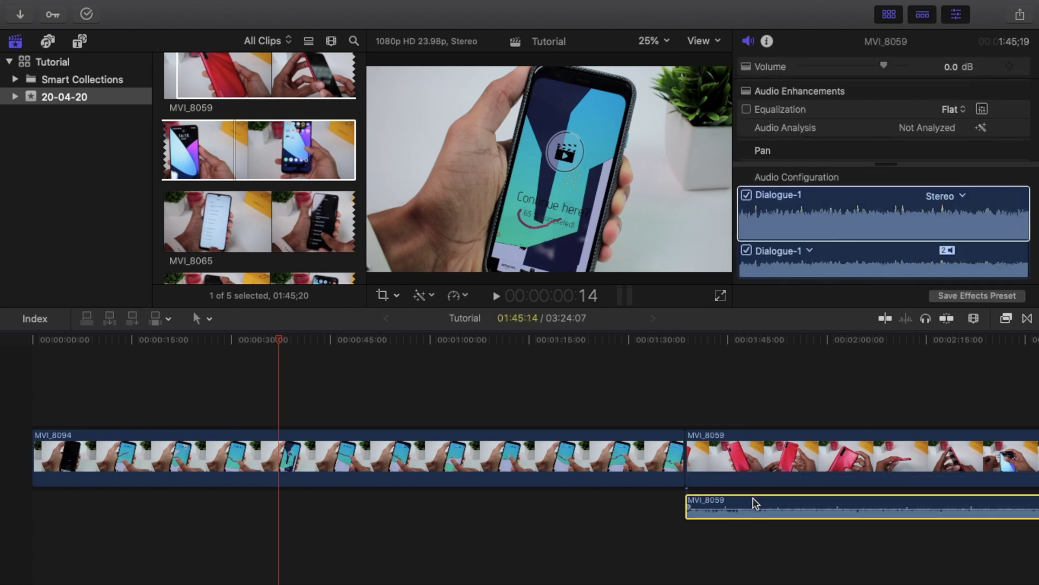
key(Delete)
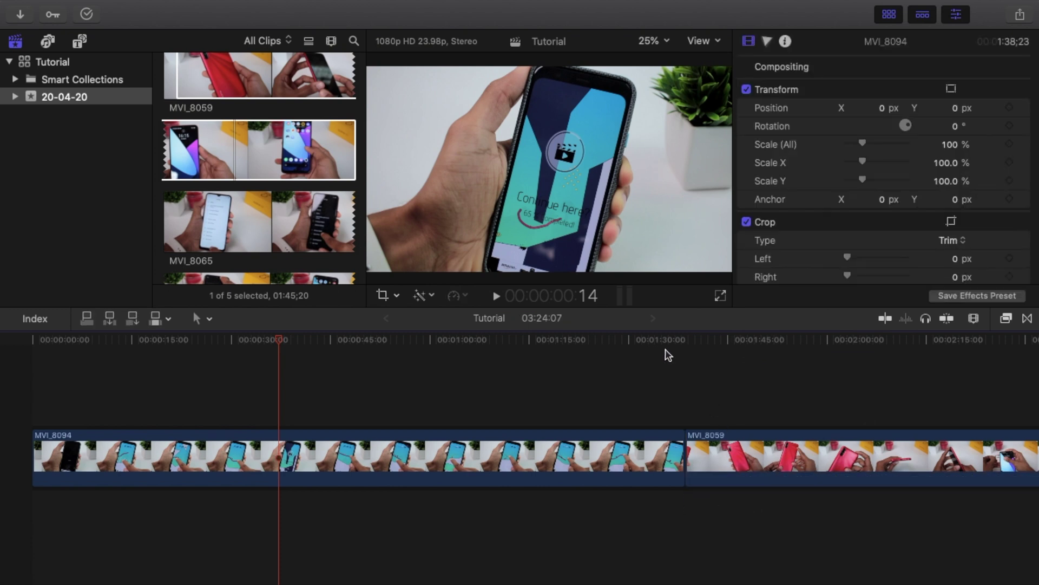
Step: Move the playhead to about 1:33:08 and show the retime editor on the MVI_8094 clip
click(636, 340)
mouse_move(636, 340)
mouse_down()
mouse_move(691, 343)
mouse_move(651, 345)
mouse_up()
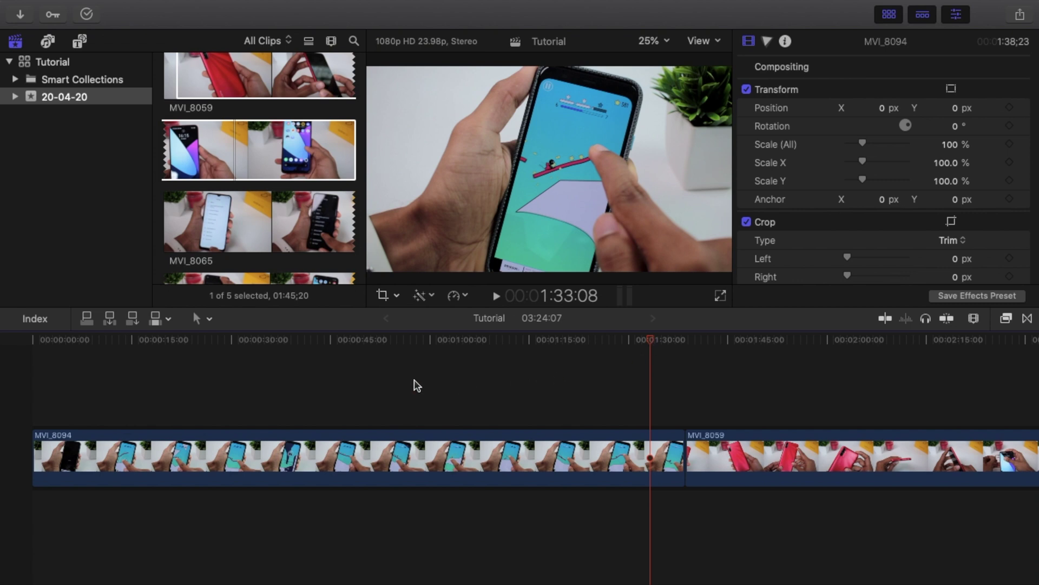
click(491, 465)
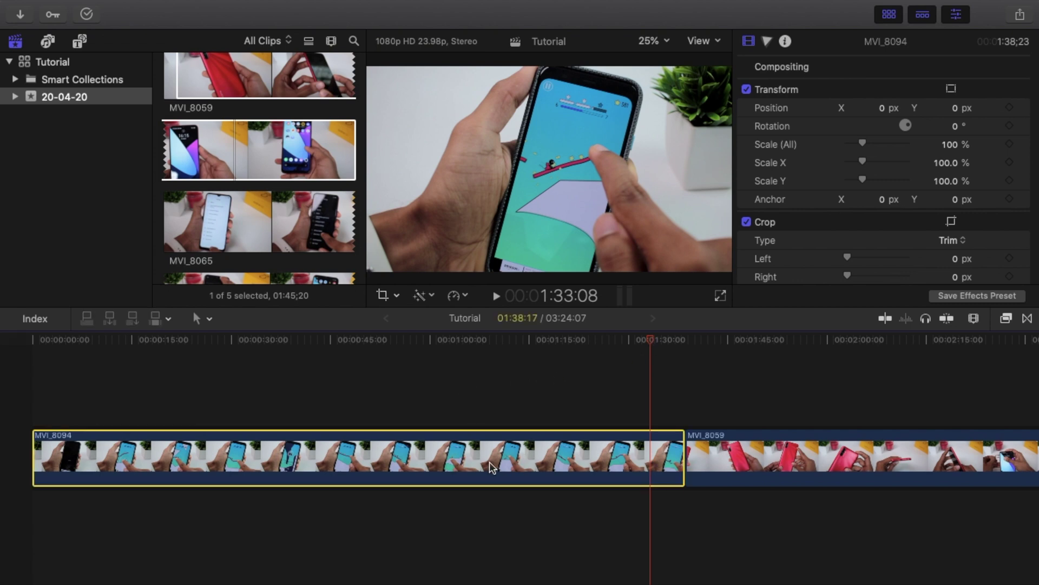
click(465, 296)
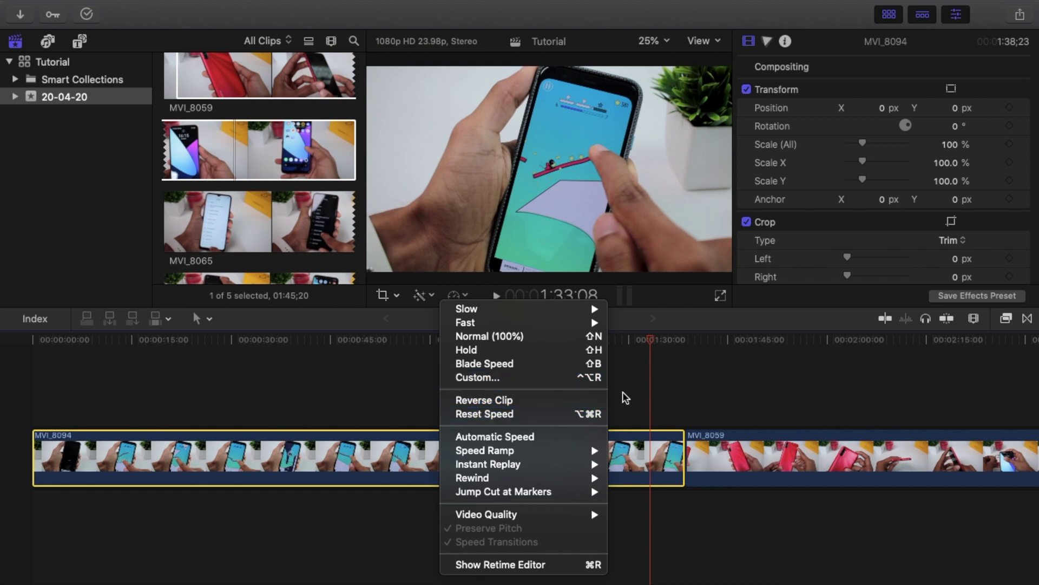
click(444, 447)
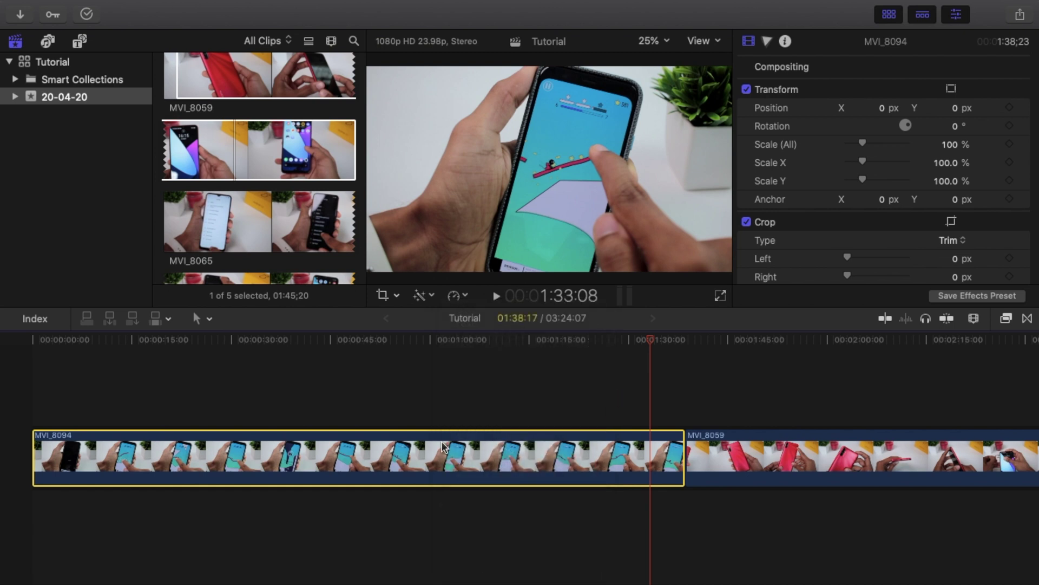
key(super+r)
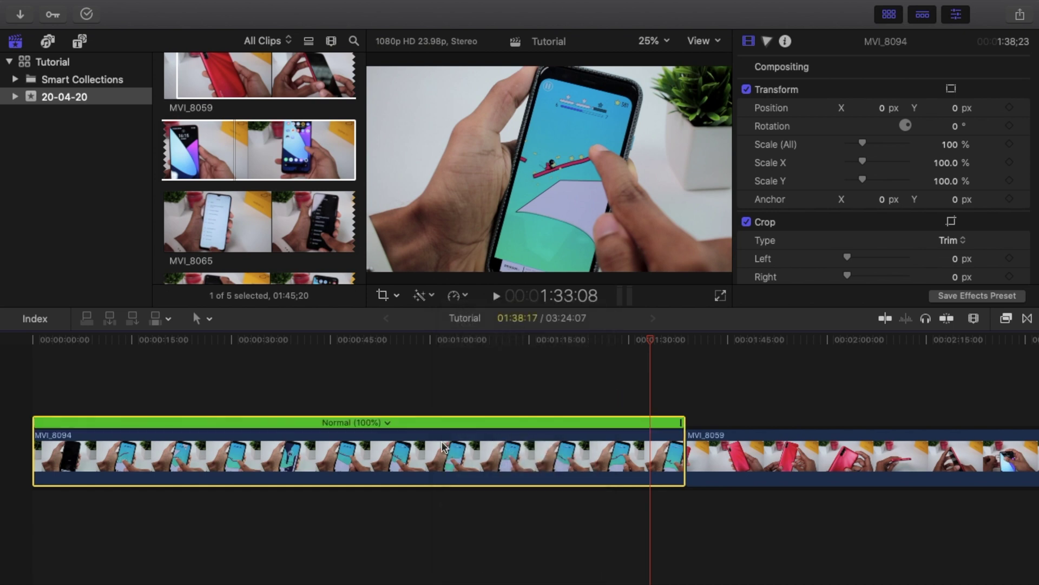
Step: Try the Fast 2x speed on the MVI_8094 clip and return it to Normal (100%)
click(388, 422)
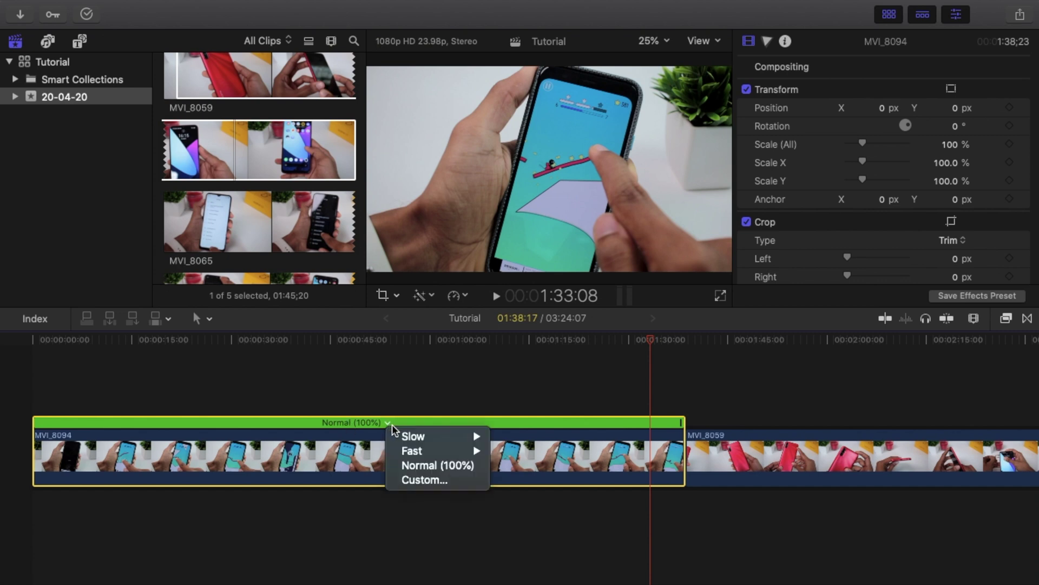
mouse_move(408, 436)
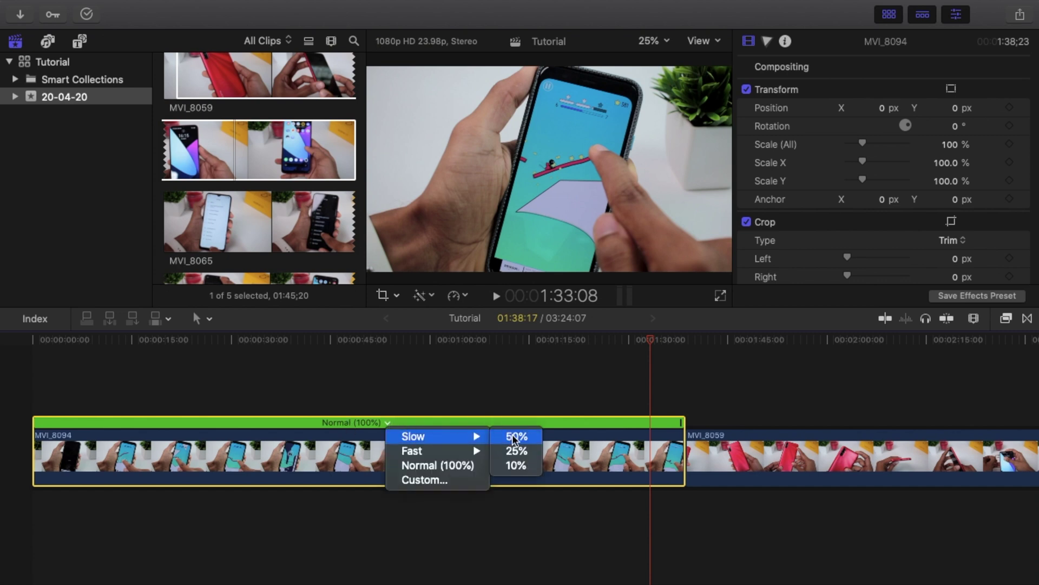
mouse_move(475, 451)
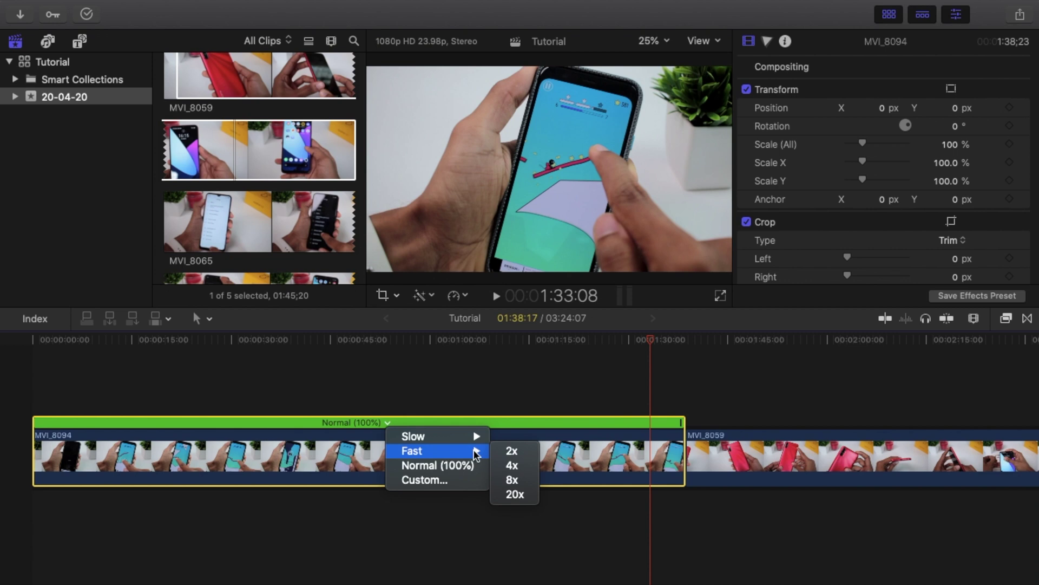
click(511, 452)
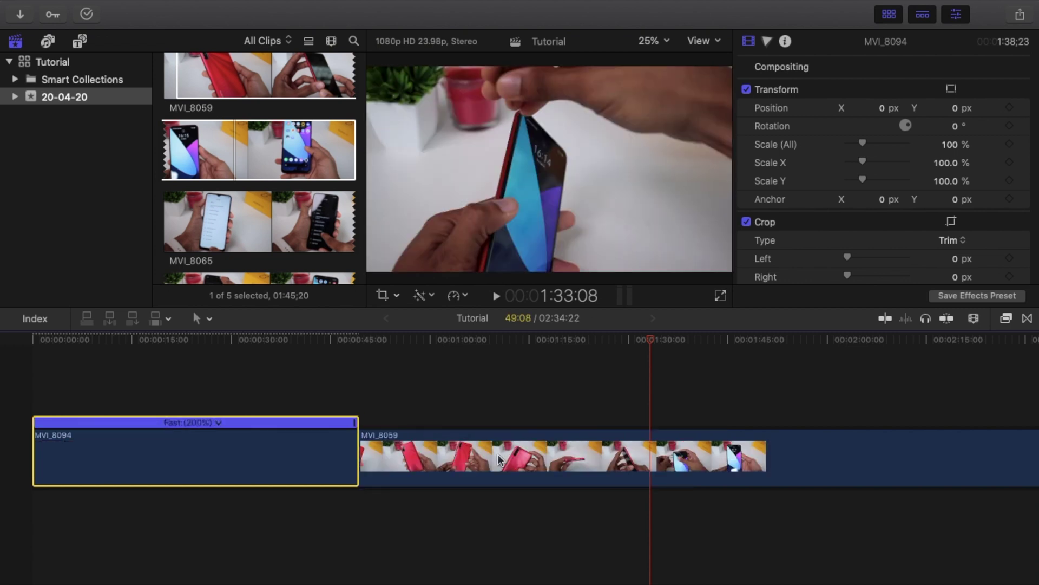
click(220, 426)
mouse_move(269, 452)
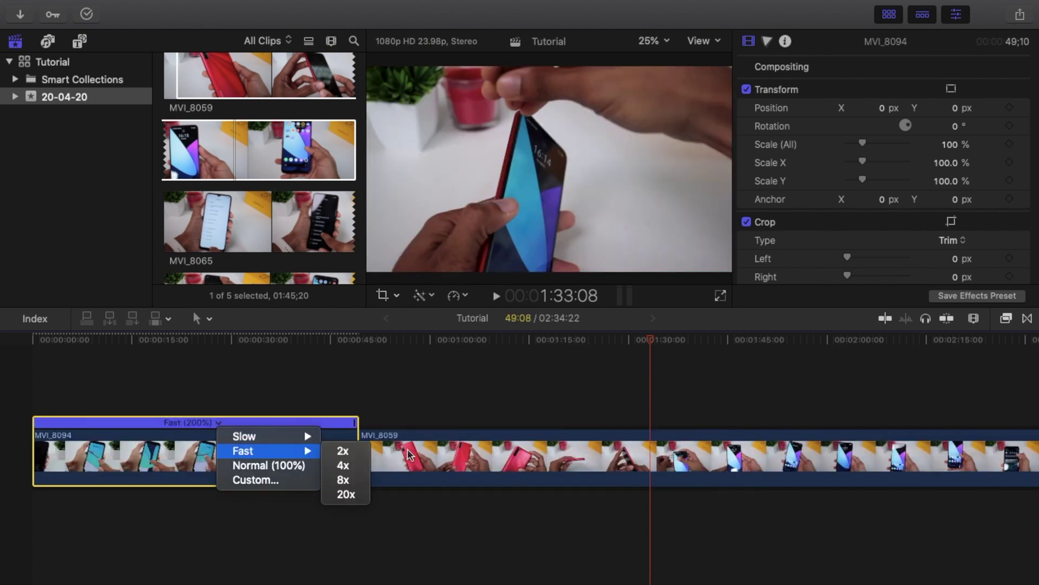
click(348, 445)
click(217, 423)
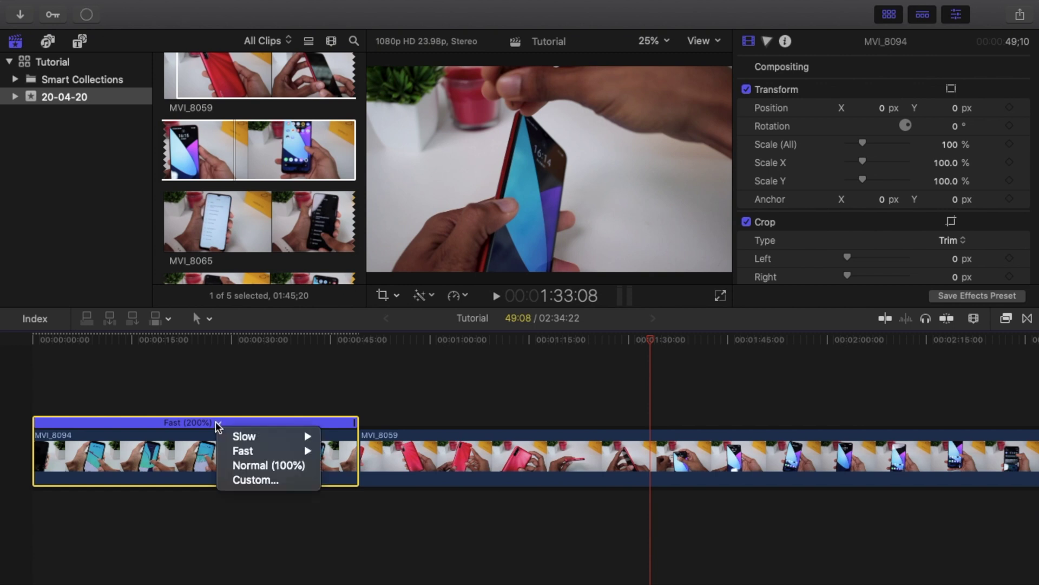
click(258, 464)
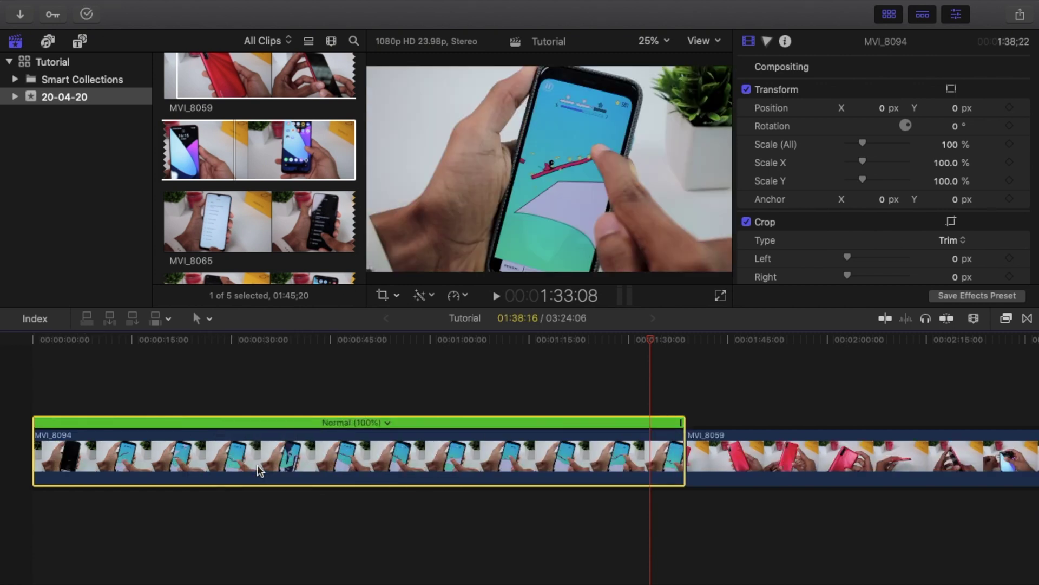
Step: Try the Reverse direction in the MVI_8094 clip's custom speed settings and switch it back to Forward
click(387, 422)
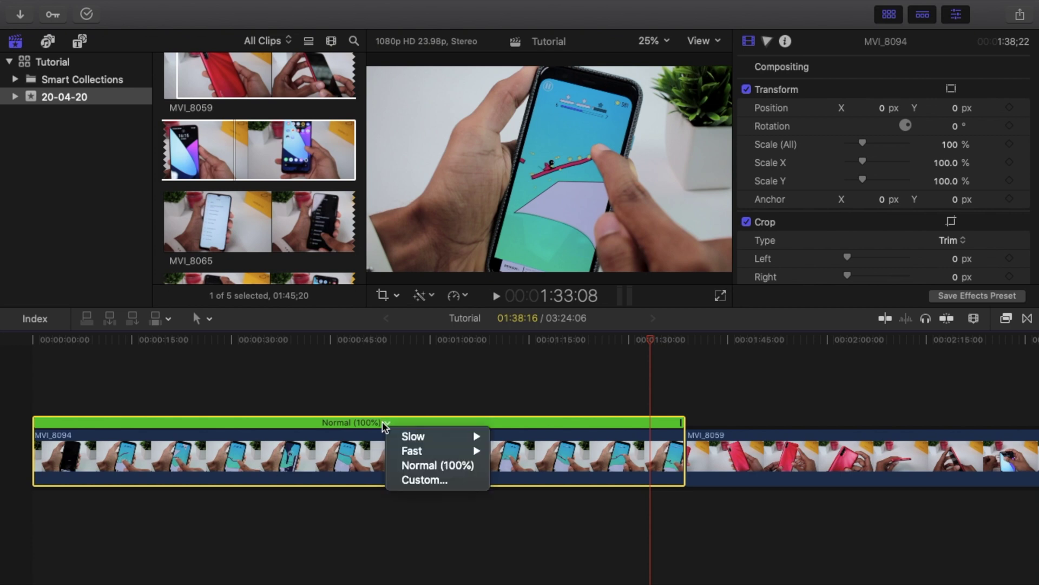
click(417, 478)
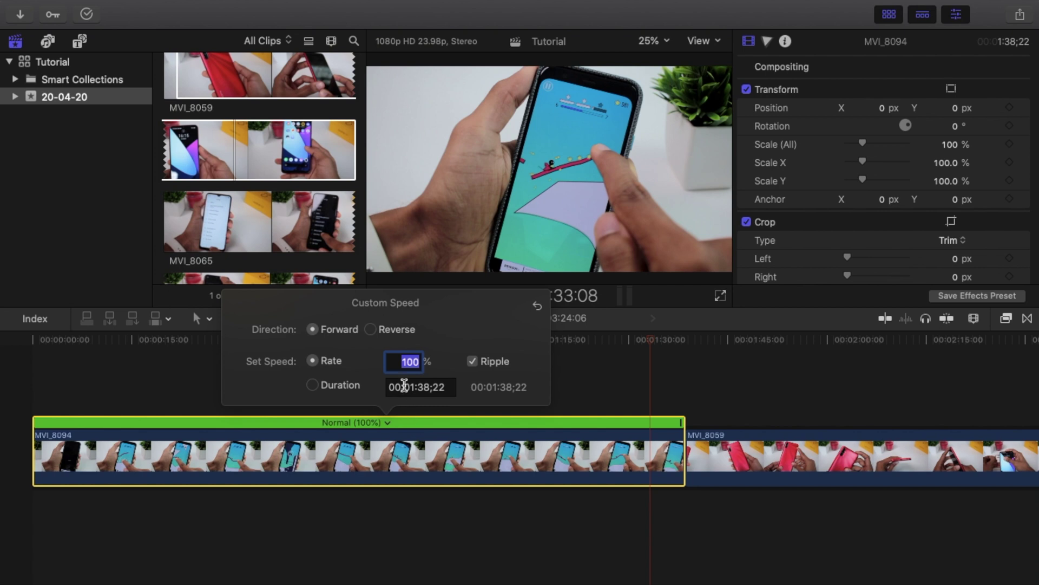
click(370, 330)
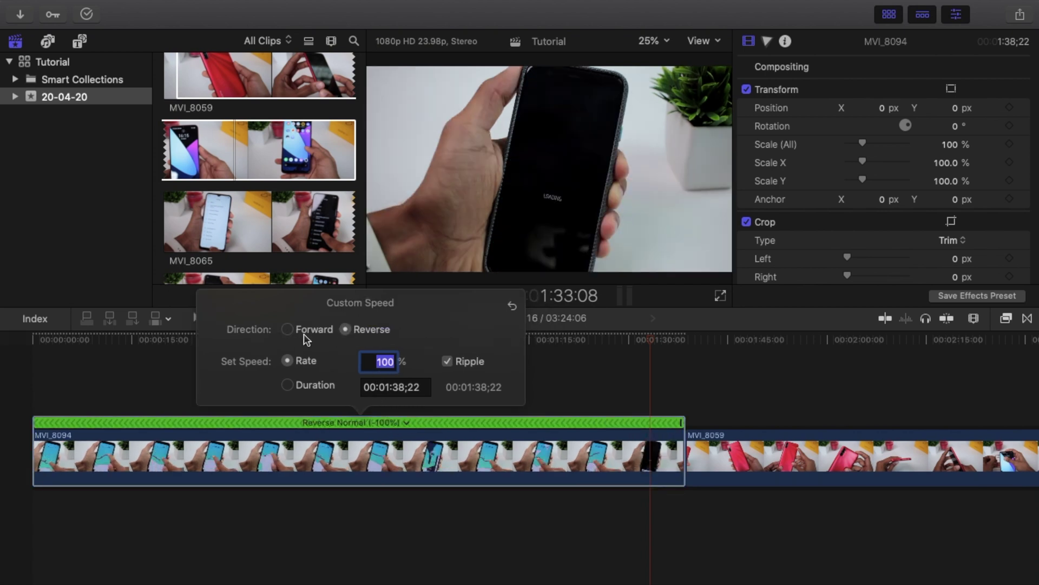
click(287, 331)
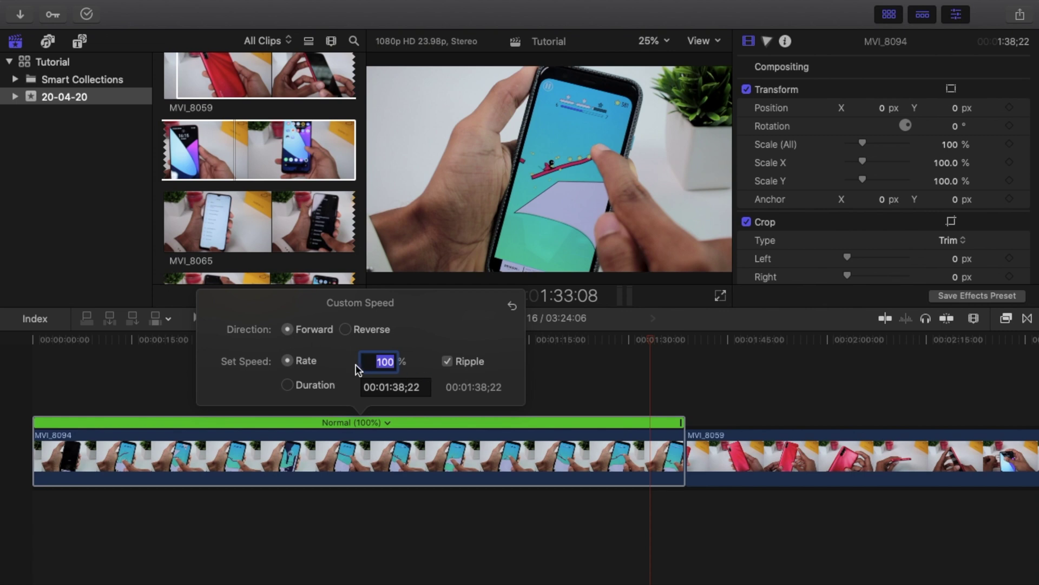
click(561, 369)
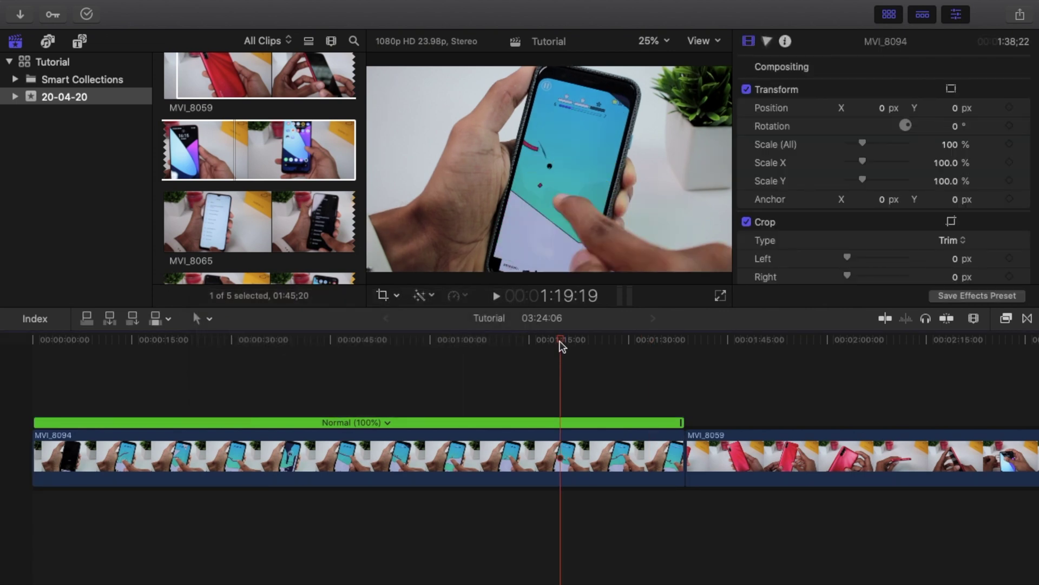
Step: Move the playhead to about 1:27:12 and add a Cross Dissolve transition at the start of the MVI_8094 clip
drag(563, 342, 615, 347)
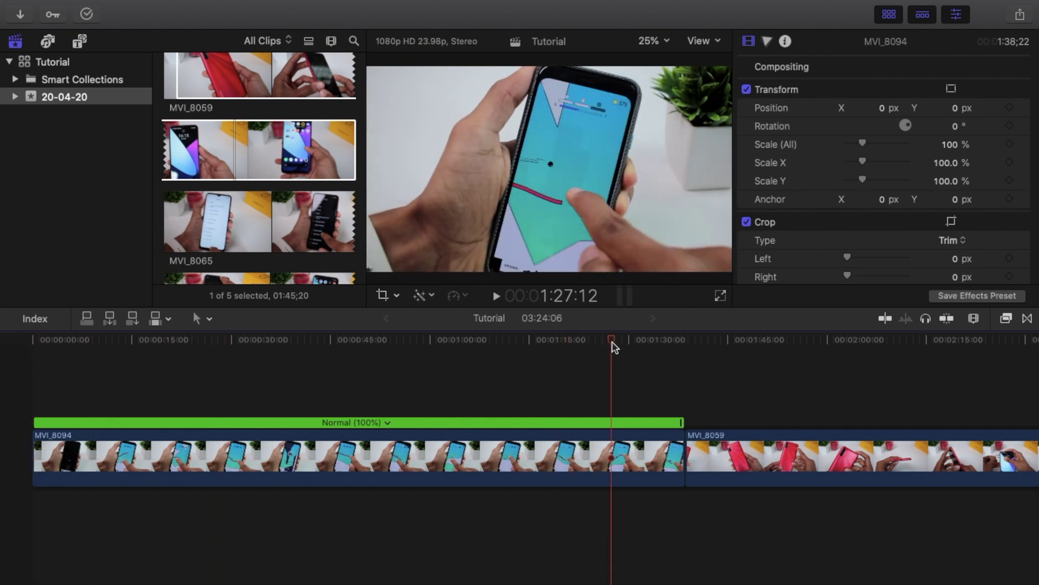
click(1028, 318)
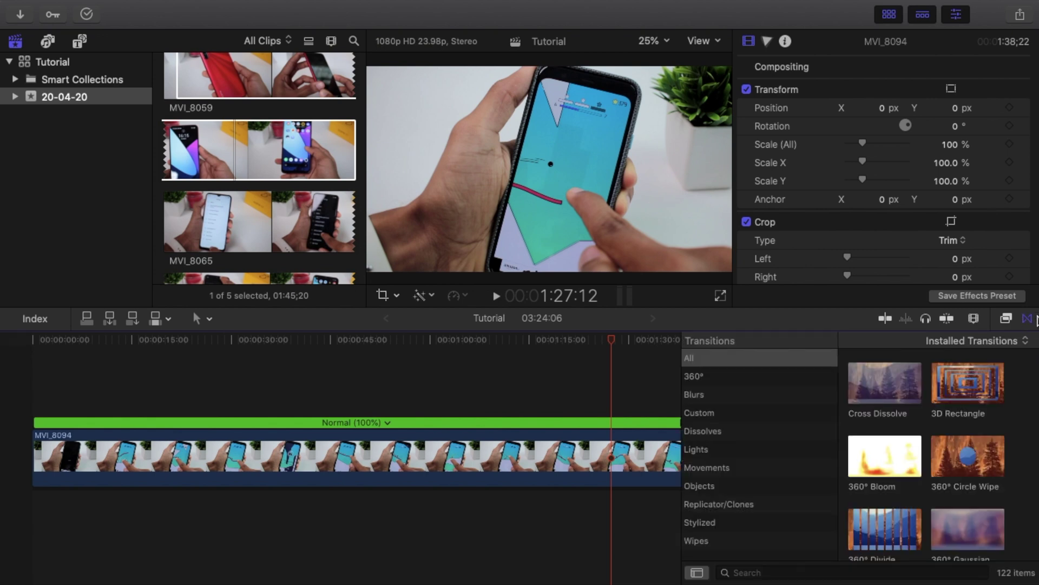
scroll(905, 387, down, 1)
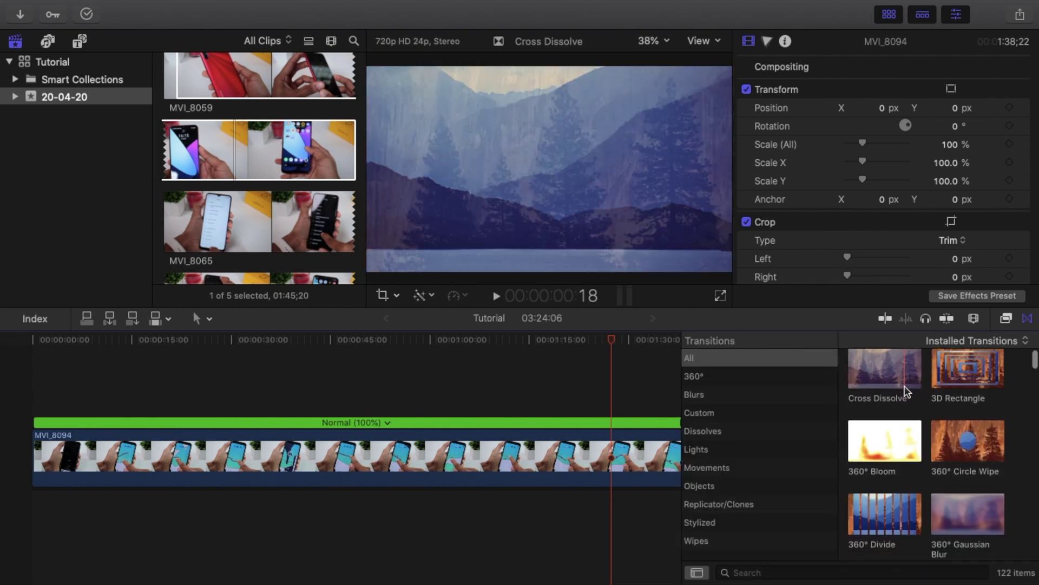
scroll(905, 389, down, 10)
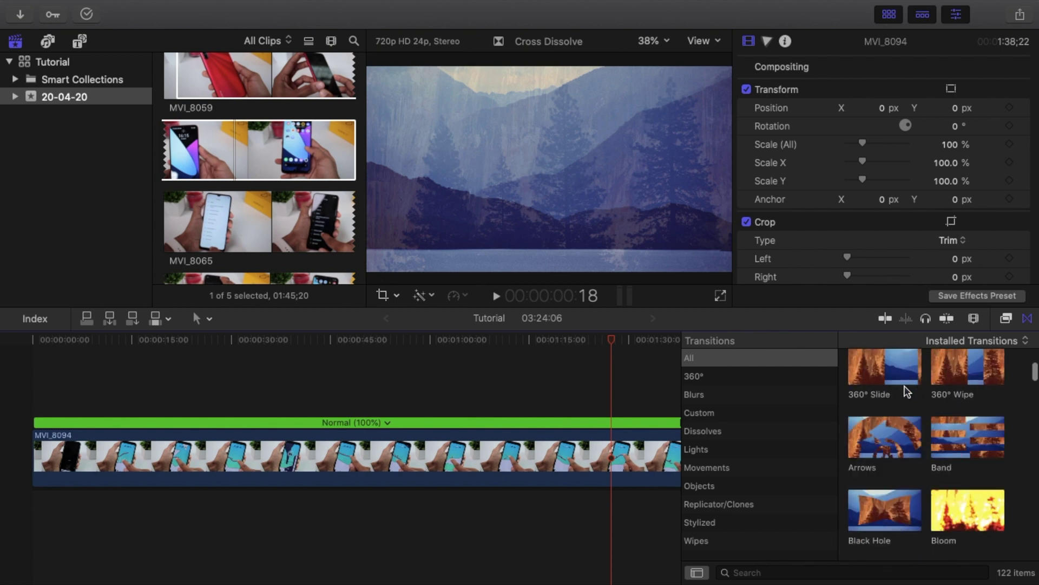
scroll(906, 388, down, 2)
scroll(905, 388, up, 12)
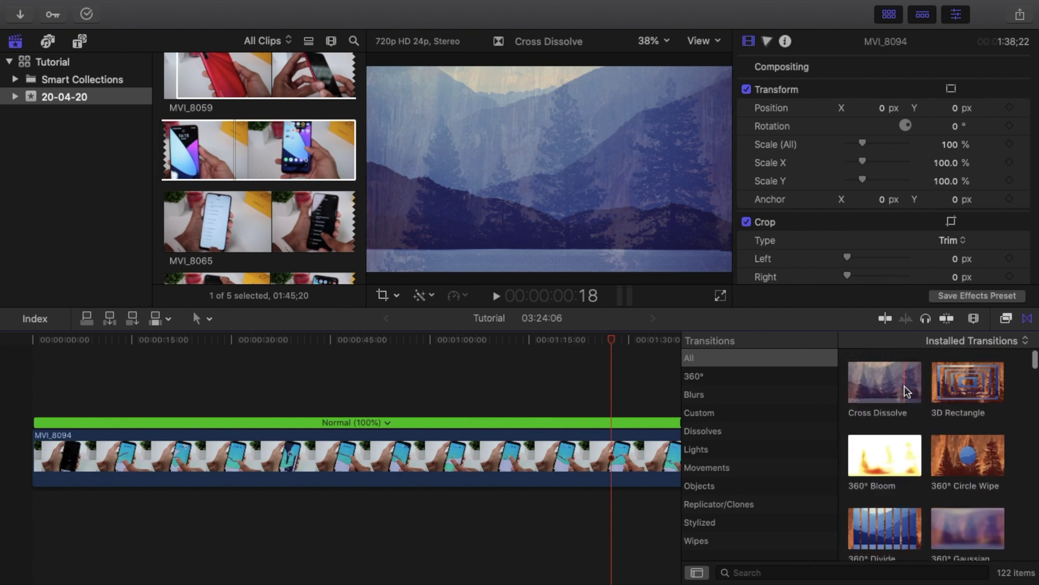
drag(907, 390, 37, 449)
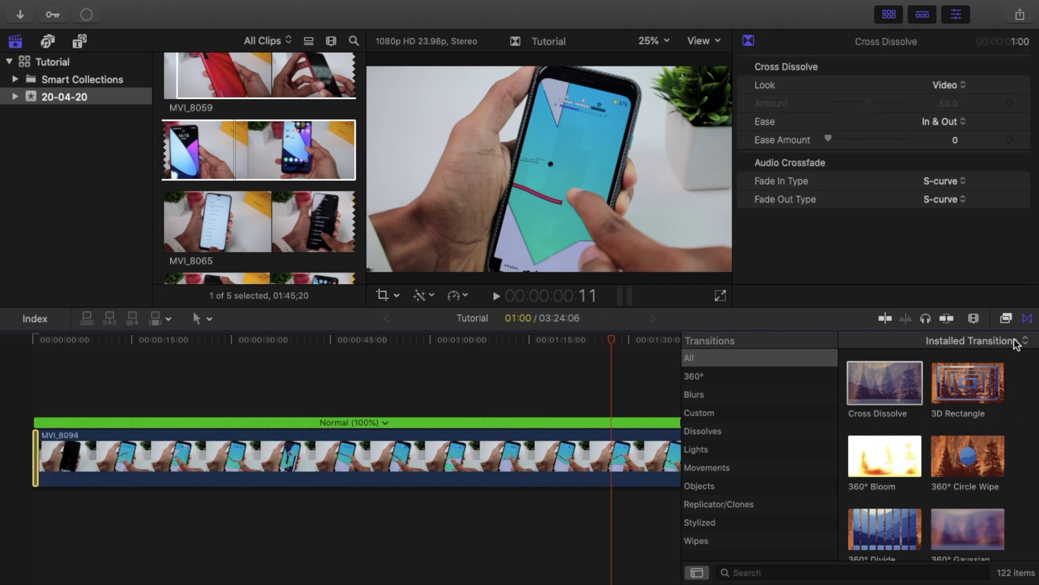
scroll(972, 393, down, 1)
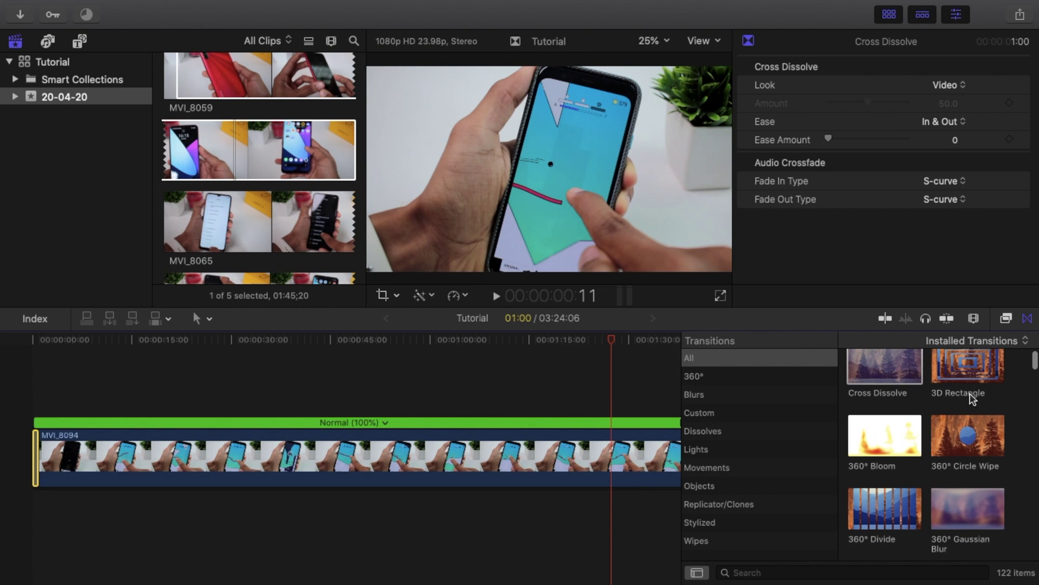
scroll(973, 399, up, 1)
click(1027, 319)
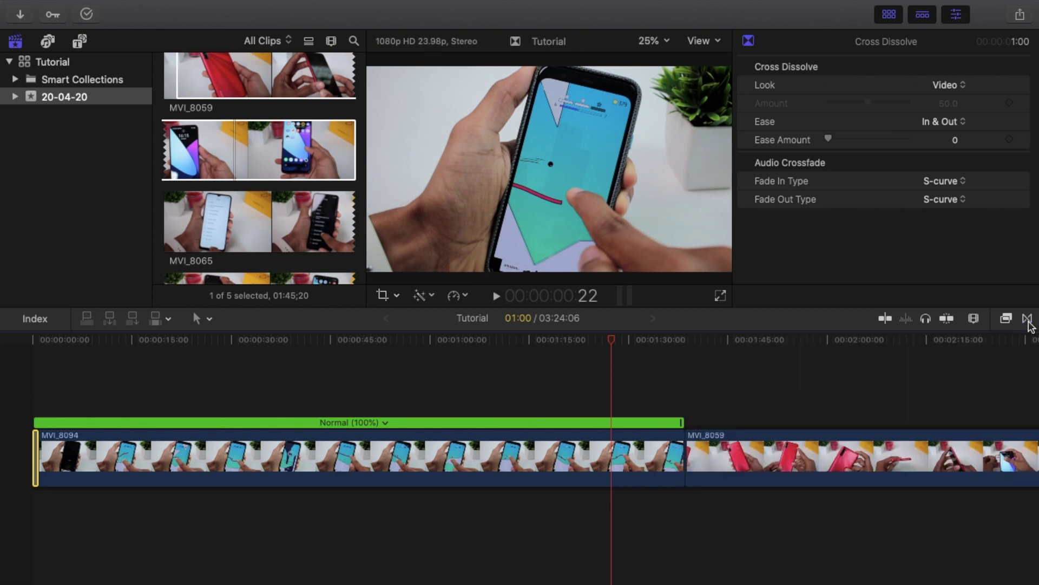
Step: Add a Cross Dissolve transition between the MVI_8094 and MVI_8059 clips and play it back from about 1:36:03
click(1027, 320)
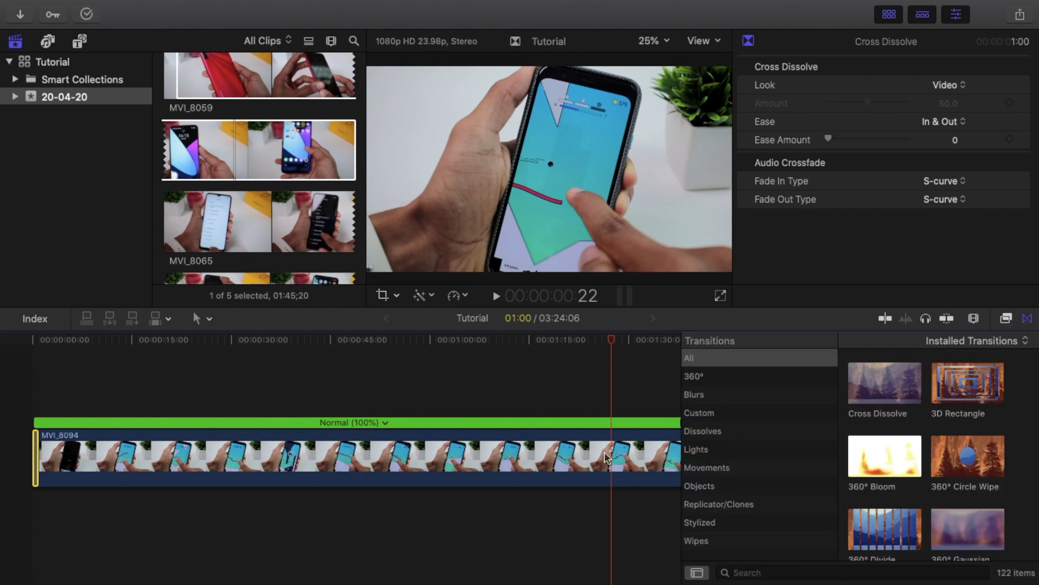
key(h)
scroll(623, 454, right, 10)
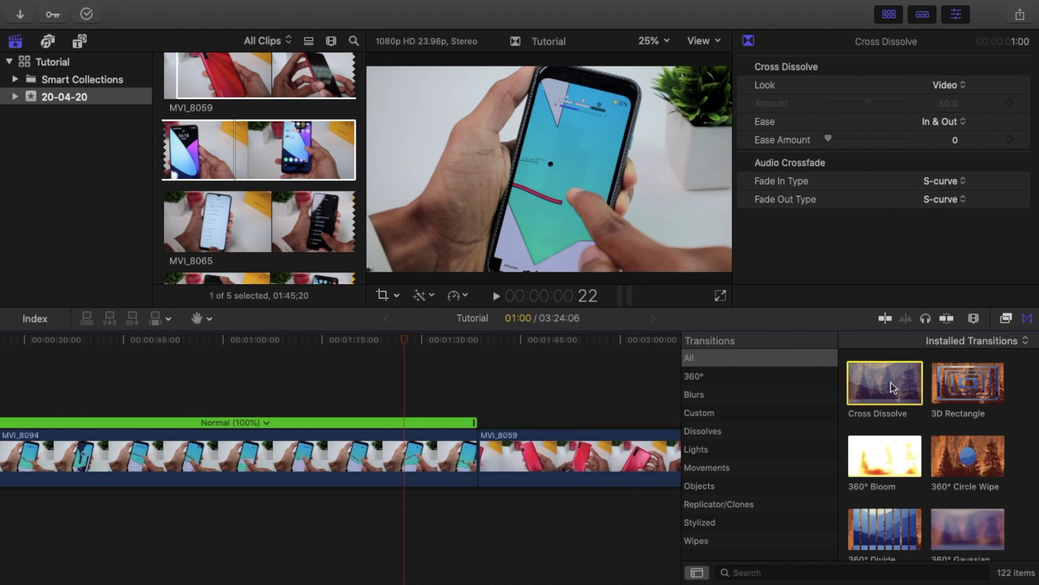
drag(893, 387, 512, 433)
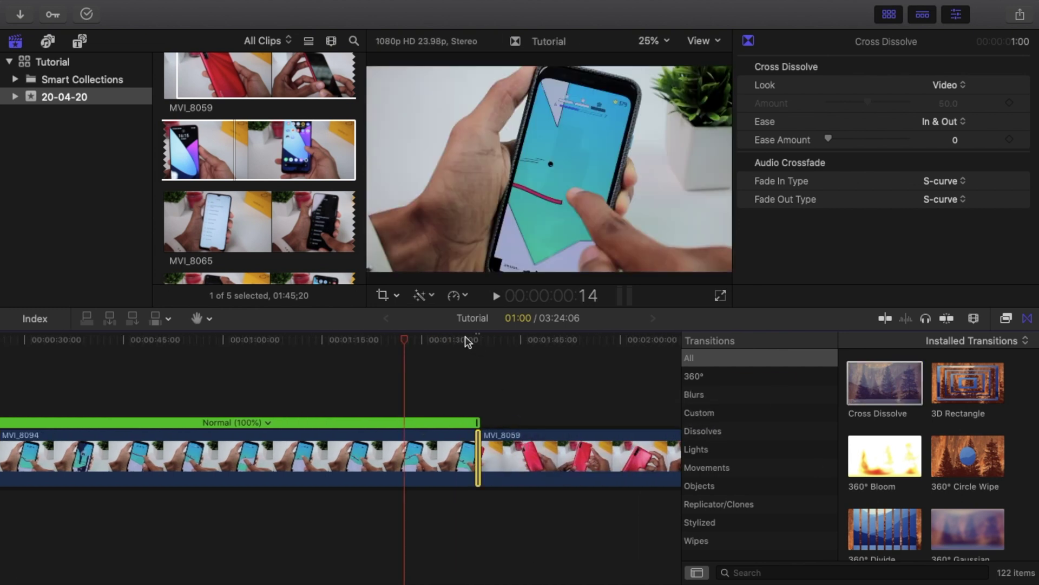
click(463, 339)
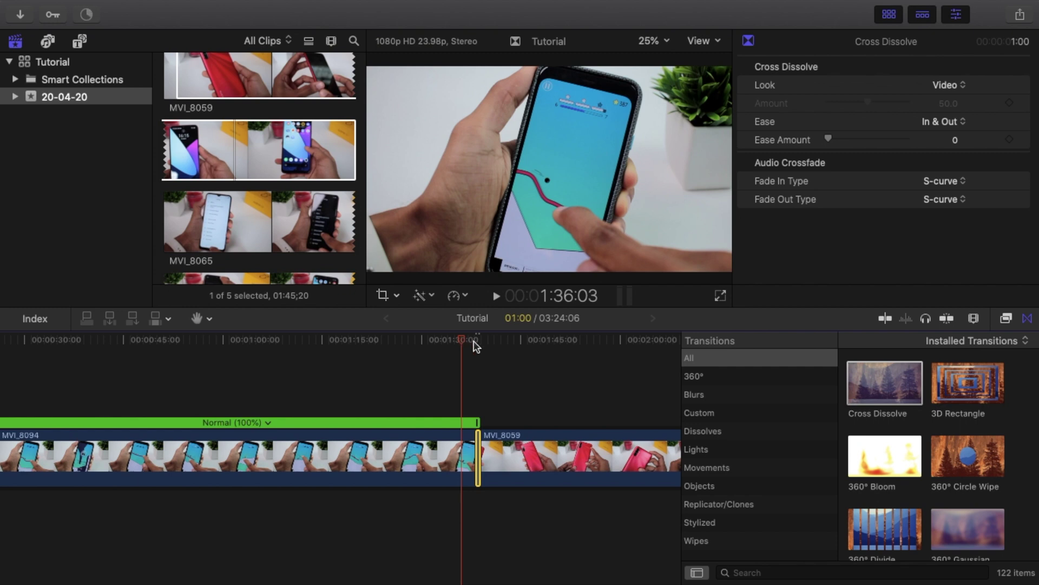
key(space)
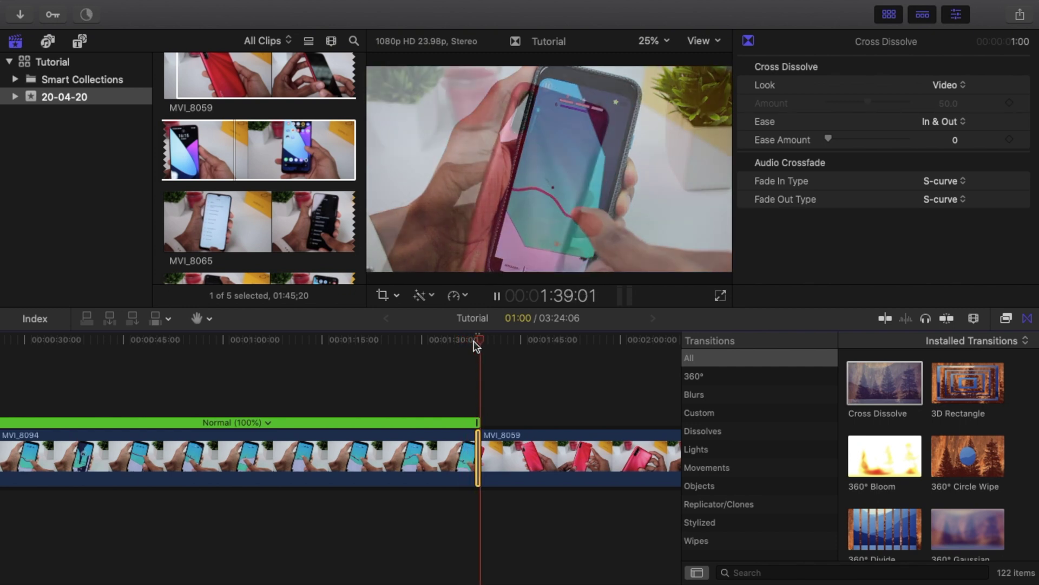
Step: Stop the playback, close the Transitions browser and take a brief look at the installed video effects
key(space)
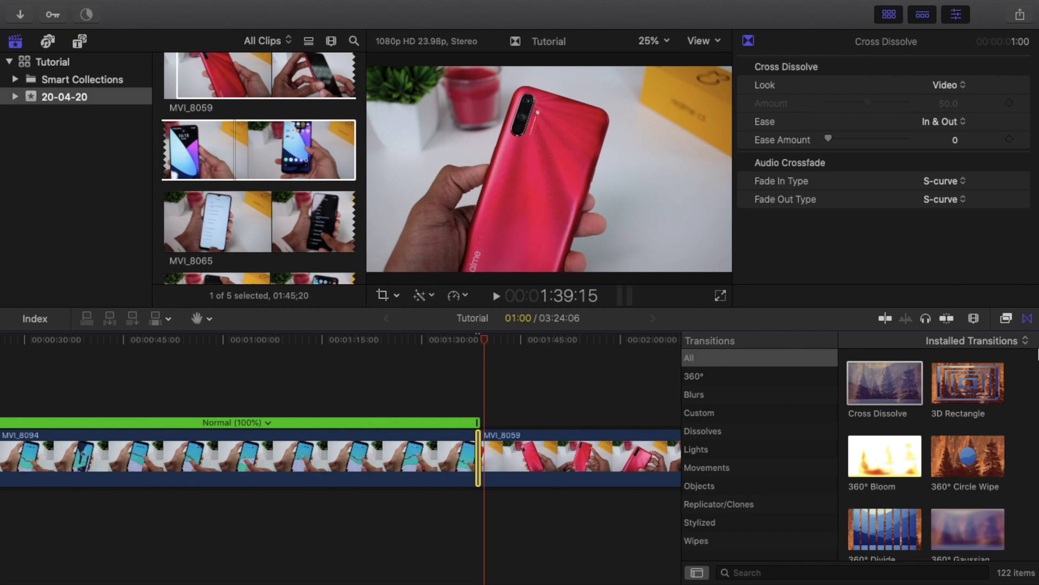
click(1027, 320)
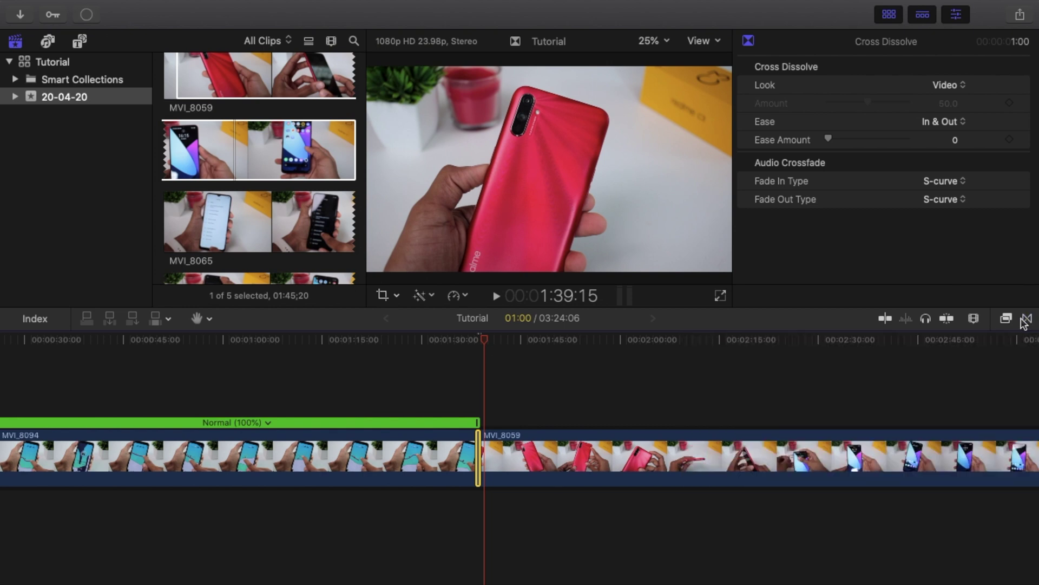
click(1007, 319)
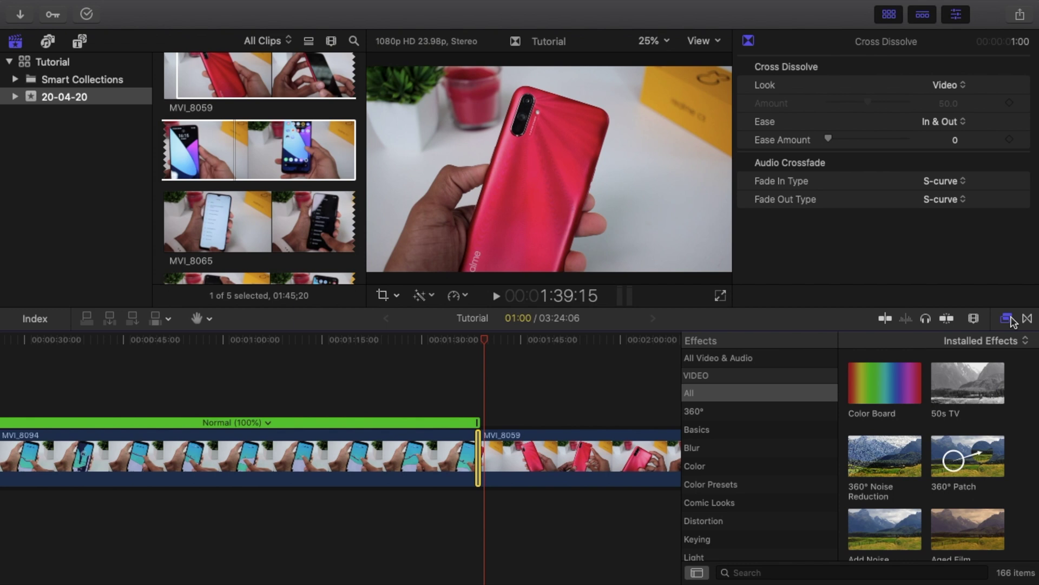
click(1006, 320)
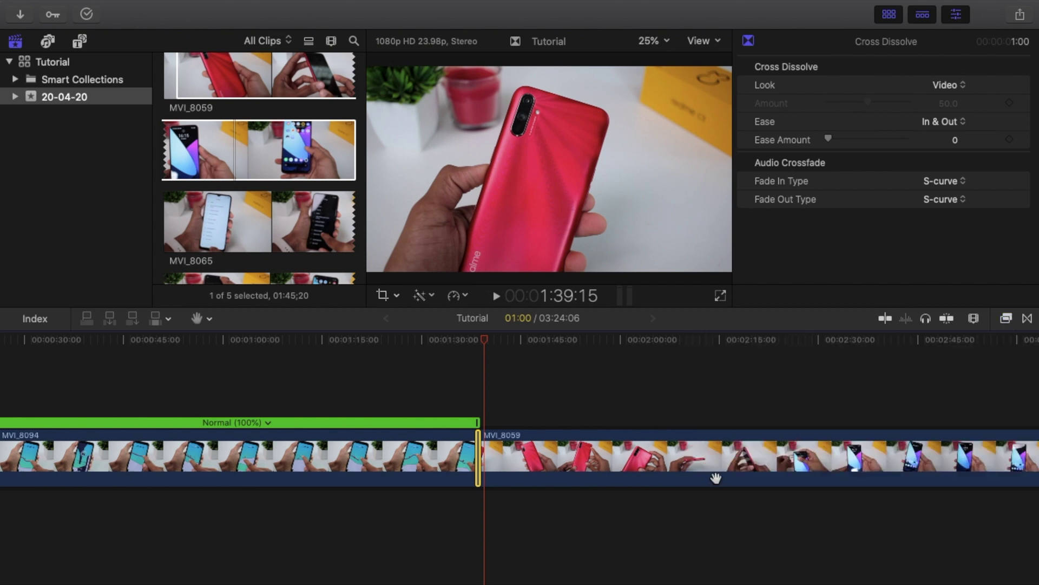
Step: Scrub the playhead across the transition between MVI_8094 and MVI_8059, from about 1:35:13 to 1:41:04
scroll(1019, 337, right, 2)
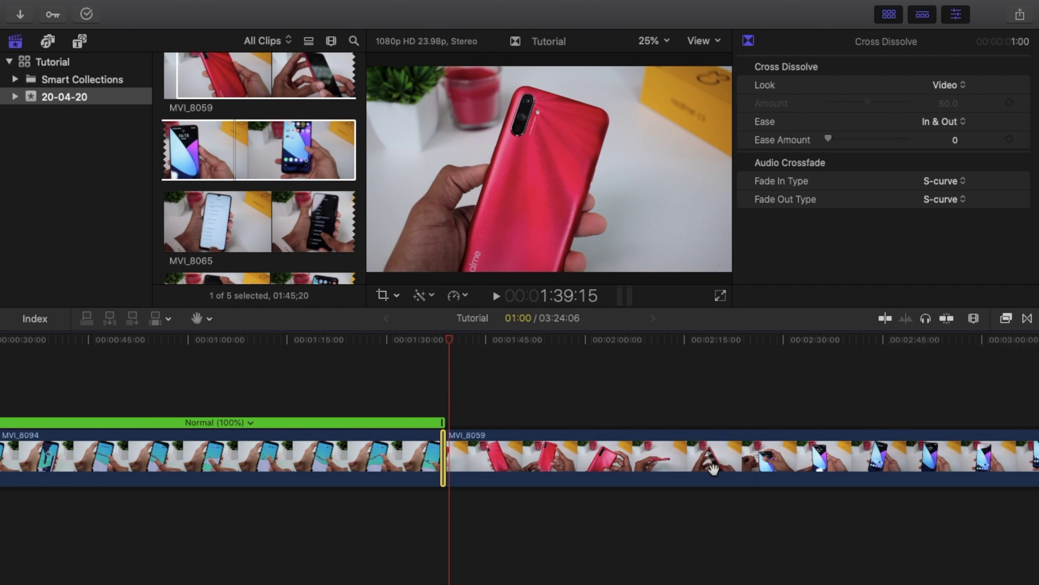
scroll(715, 466, right, 2)
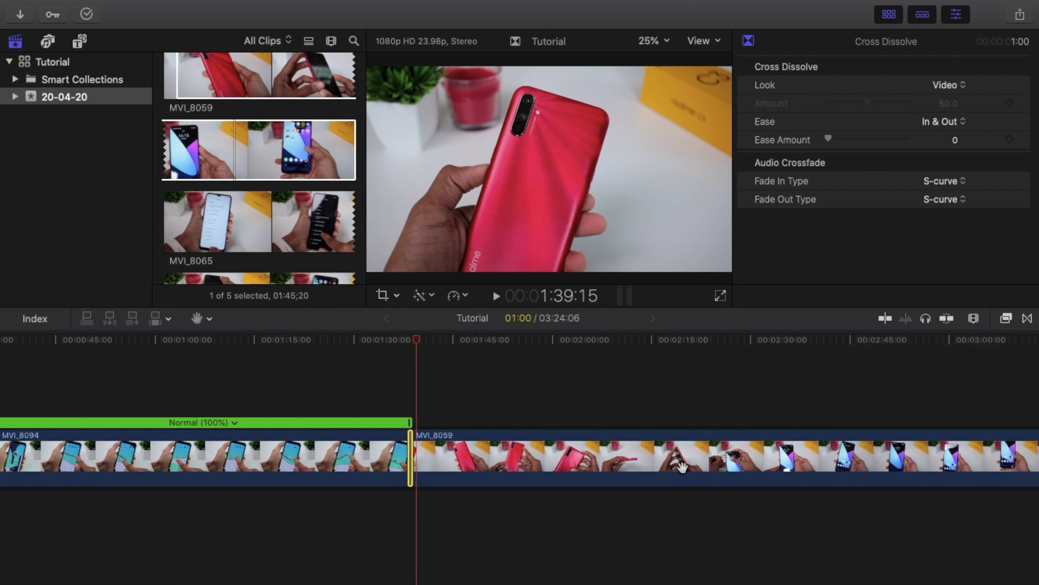
click(391, 338)
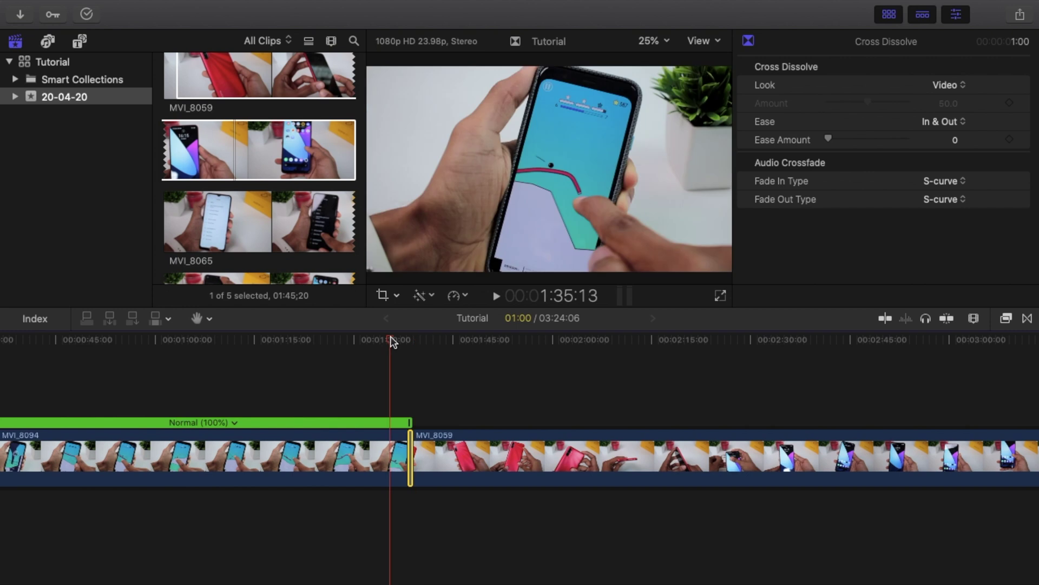
drag(392, 340, 428, 343)
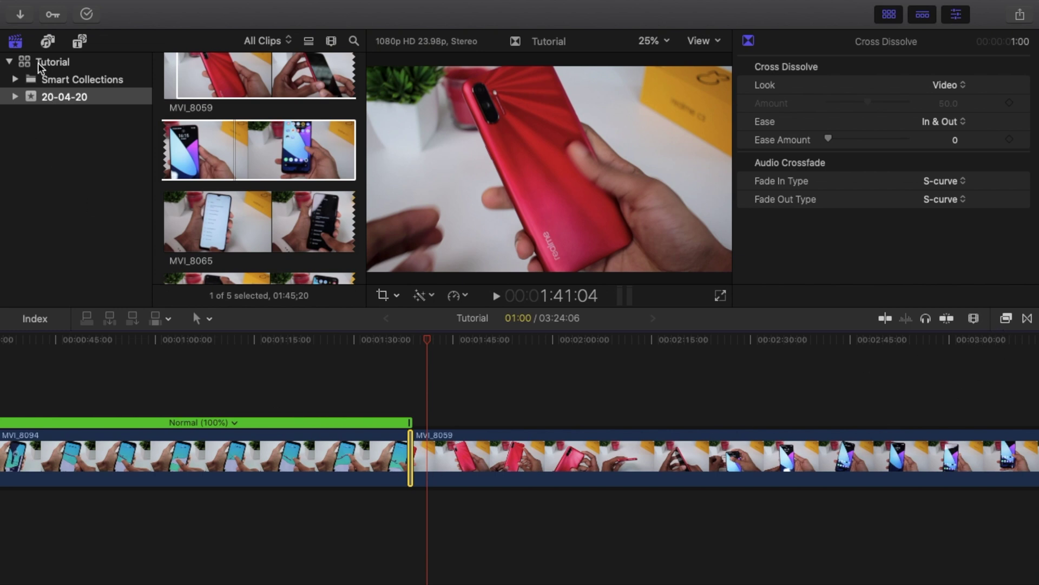
Step: Add the Drifting title above the MVI_8059 clip at about 1:43 and move the playhead onto it at 1:45:03
click(79, 41)
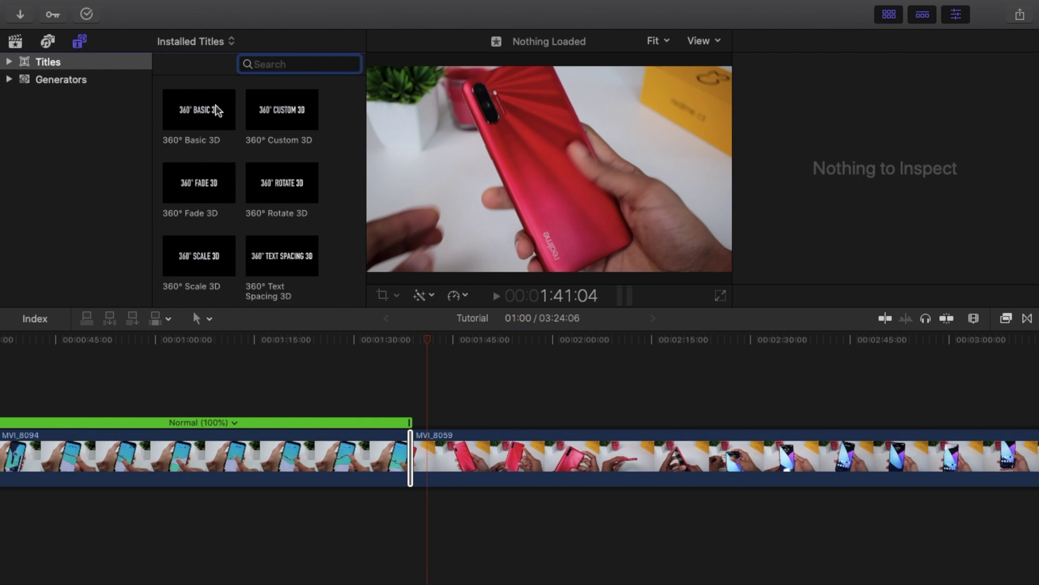
scroll(218, 113, down, 5)
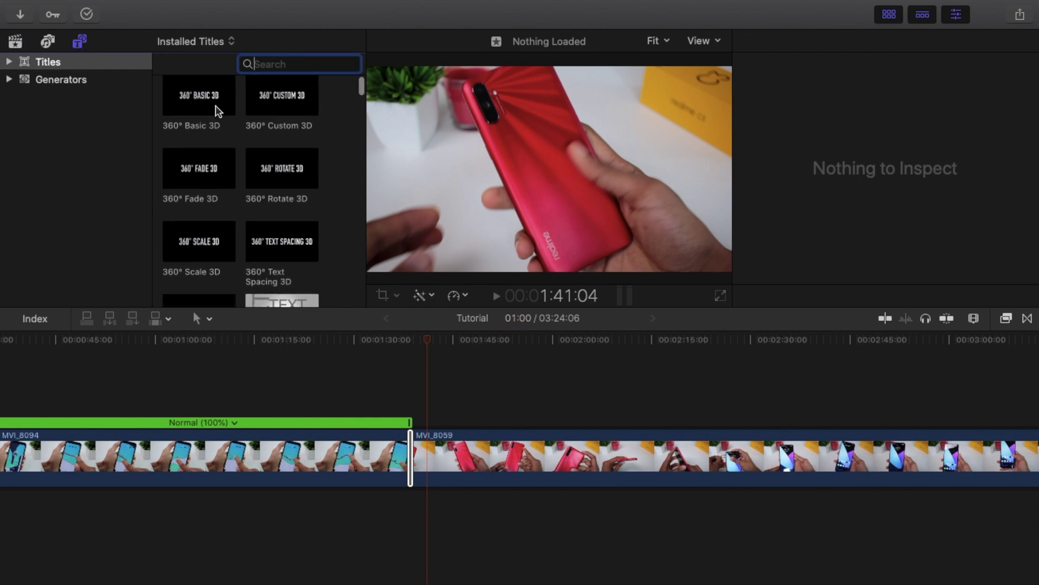
scroll(222, 119, down, 4)
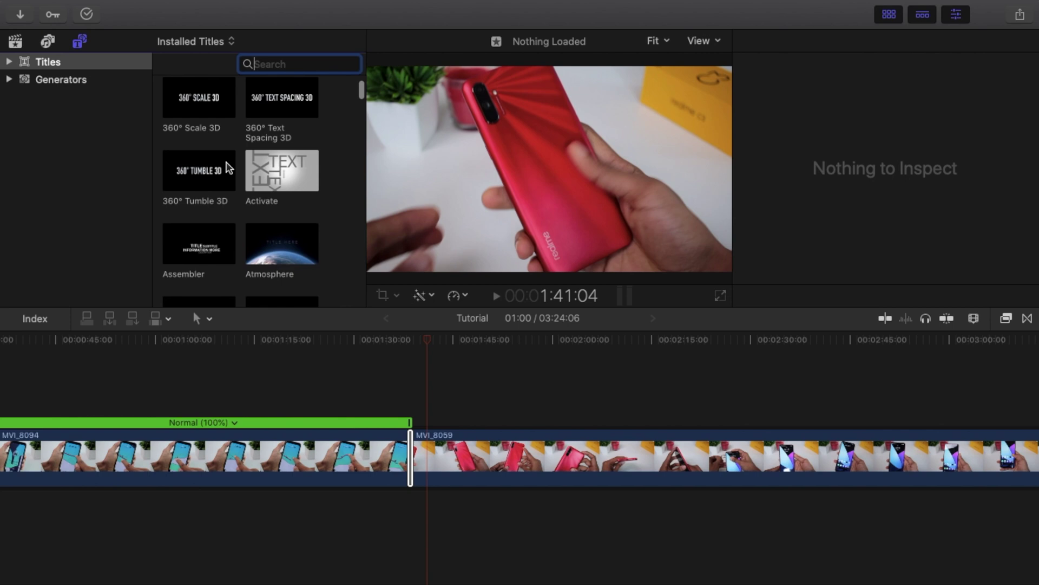
scroll(227, 167, down, 3)
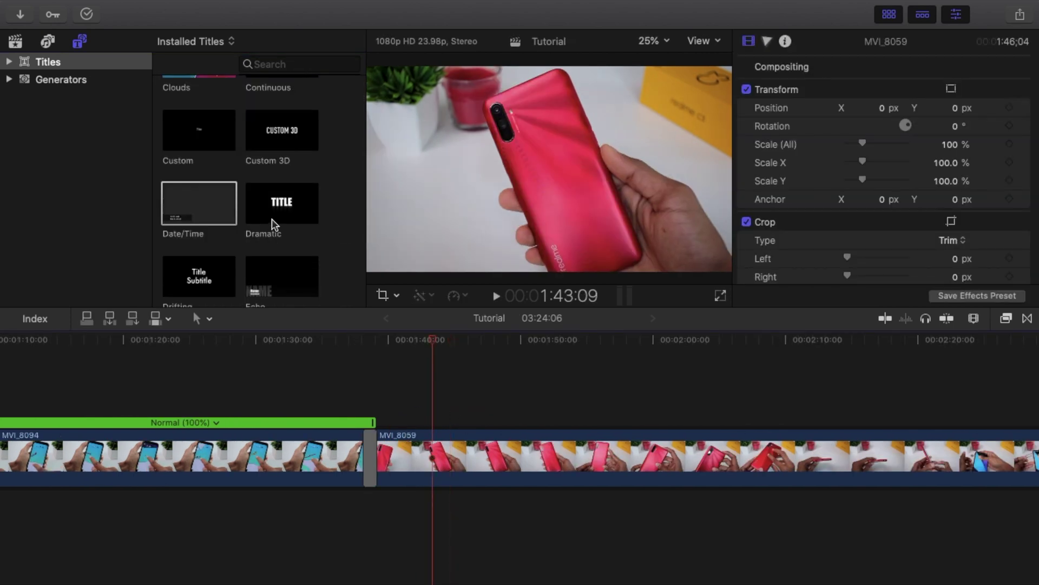
click(187, 293)
drag(203, 279, 435, 403)
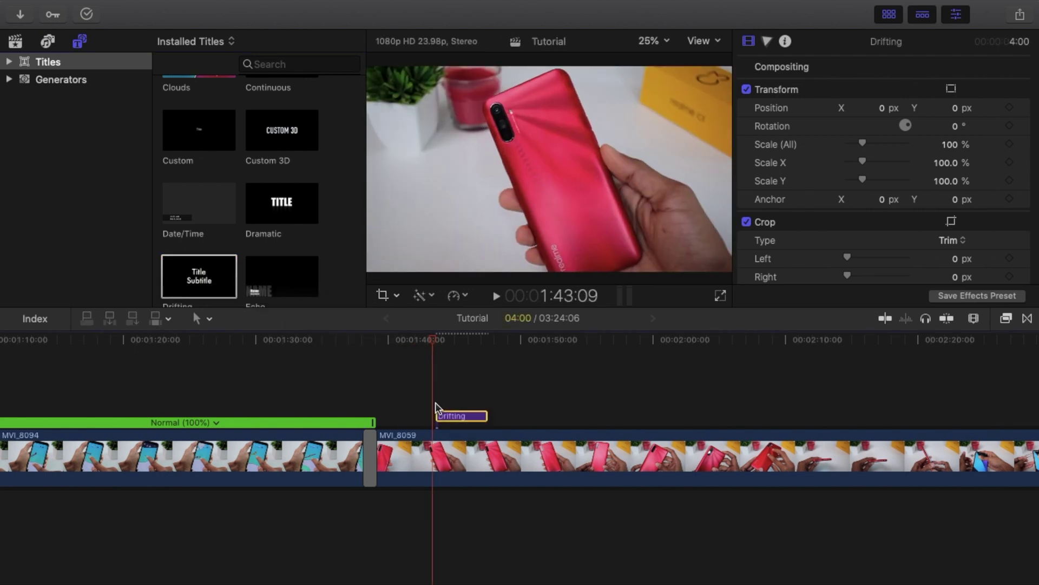
click(456, 341)
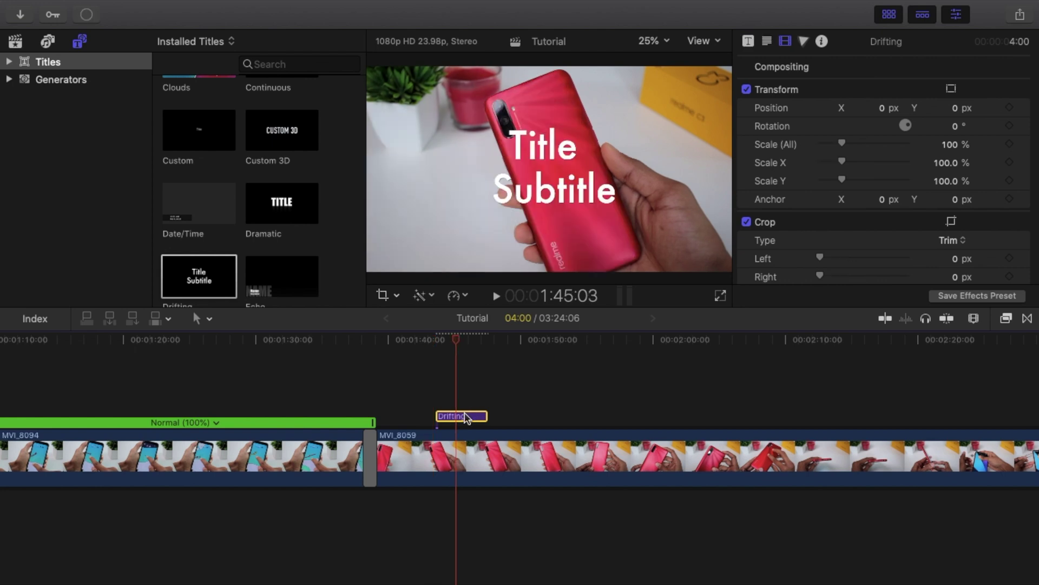
Step: Replace the first line of the Drifting title with "AppBite Series"
click(537, 158)
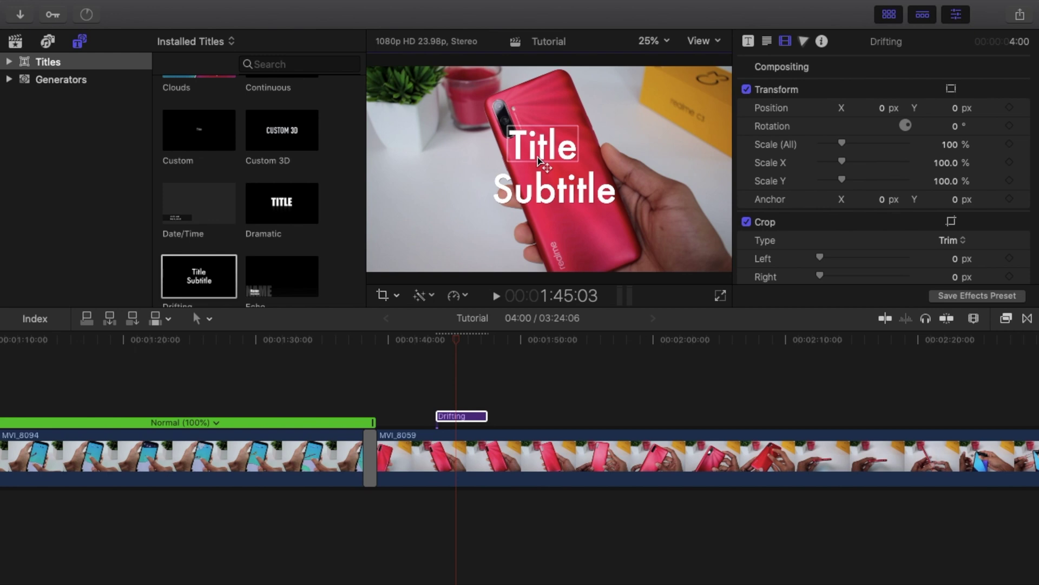
double_click(539, 160)
double_click(767, 119)
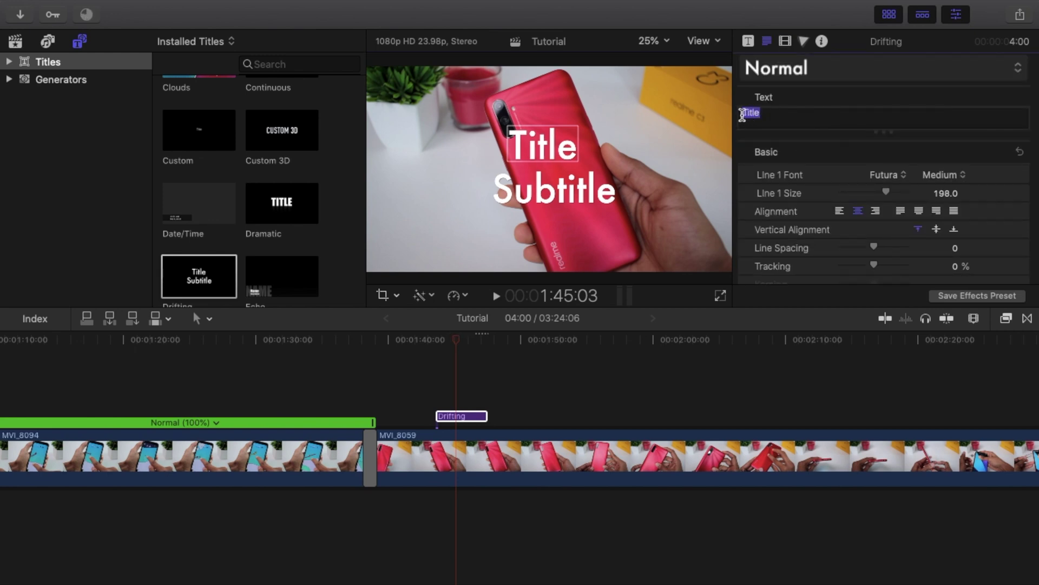
key(BackSpace)
text(AppBite Se)
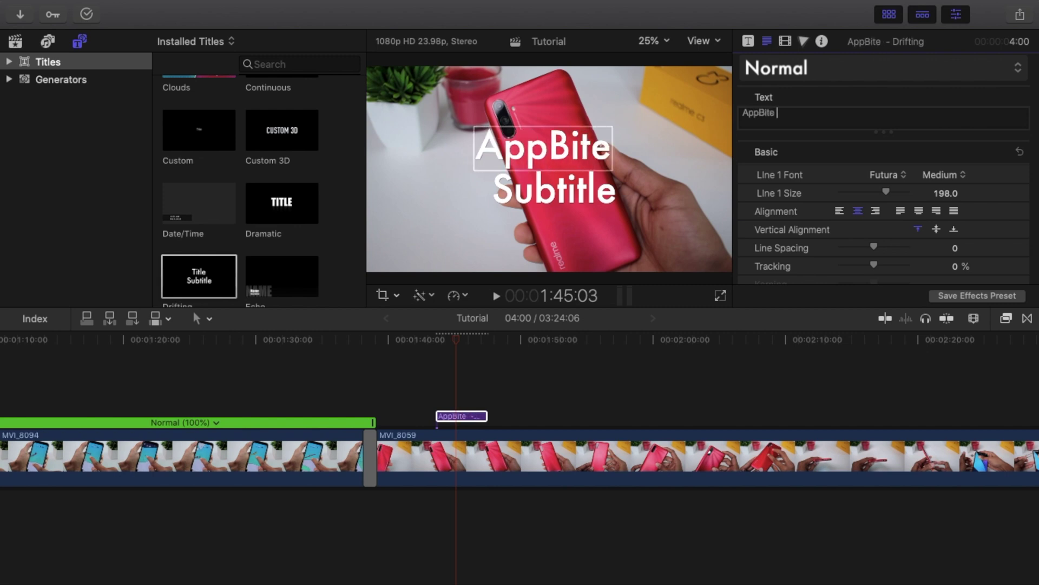
text(ries)
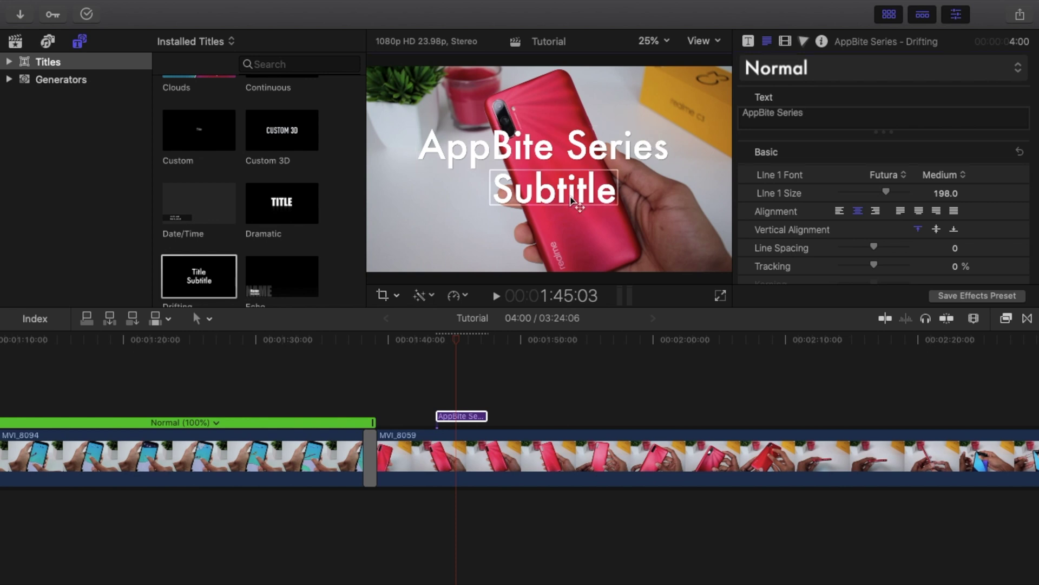
Step: Replace the subtitle line of the Drifting title with "Episode 30"
click(810, 116)
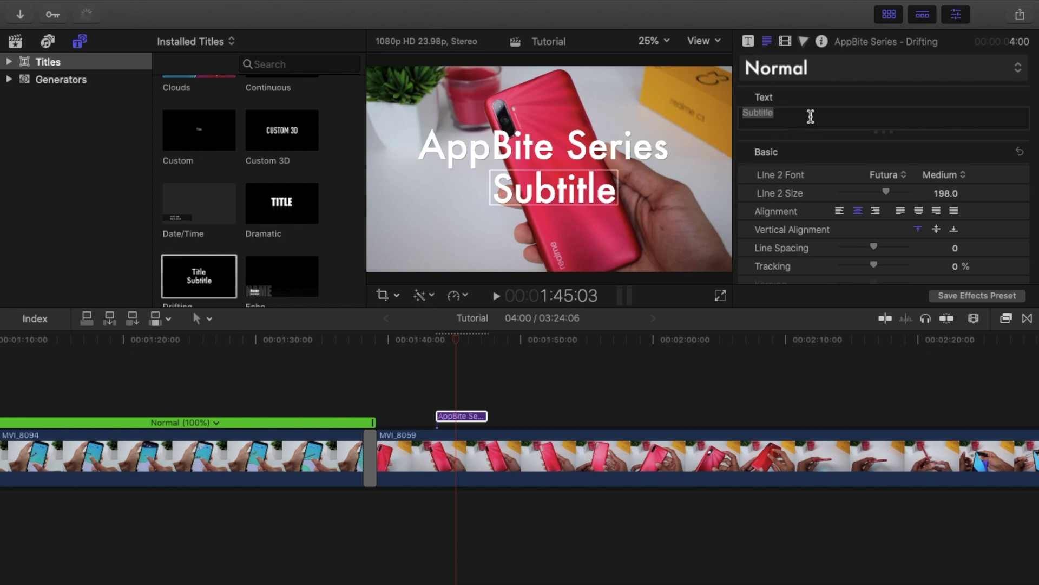
double_click(749, 117)
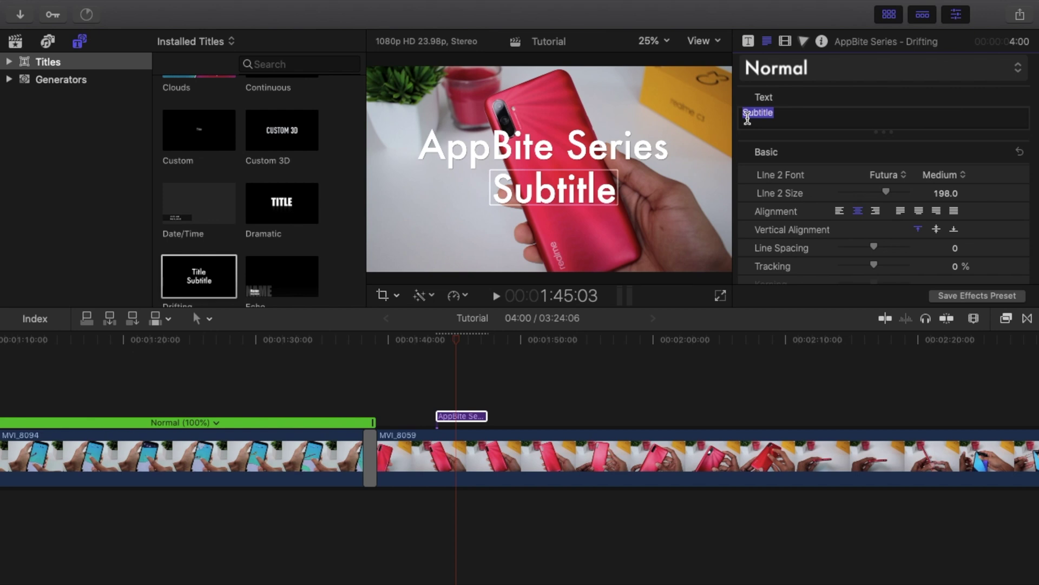
text(Episode)
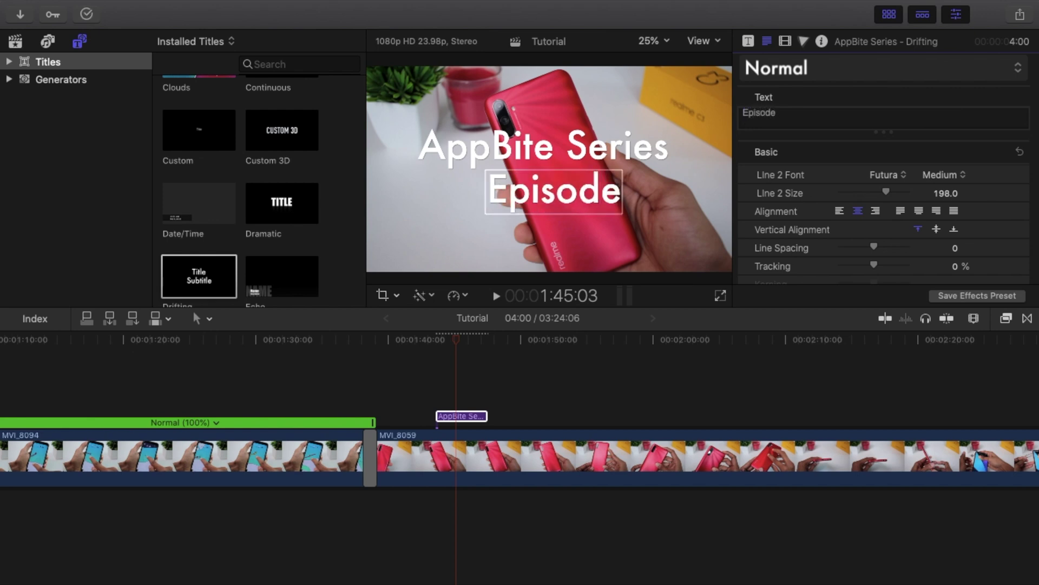
text( 30)
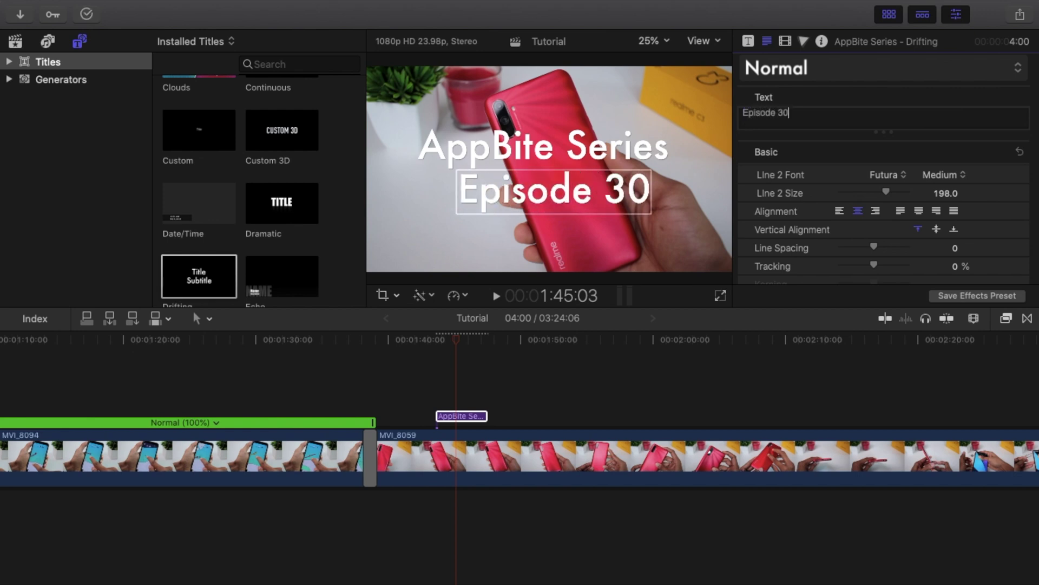
Step: Set the "Episode 30" line to size 102 in Futura Bold and deselect the title
drag(887, 193, 864, 194)
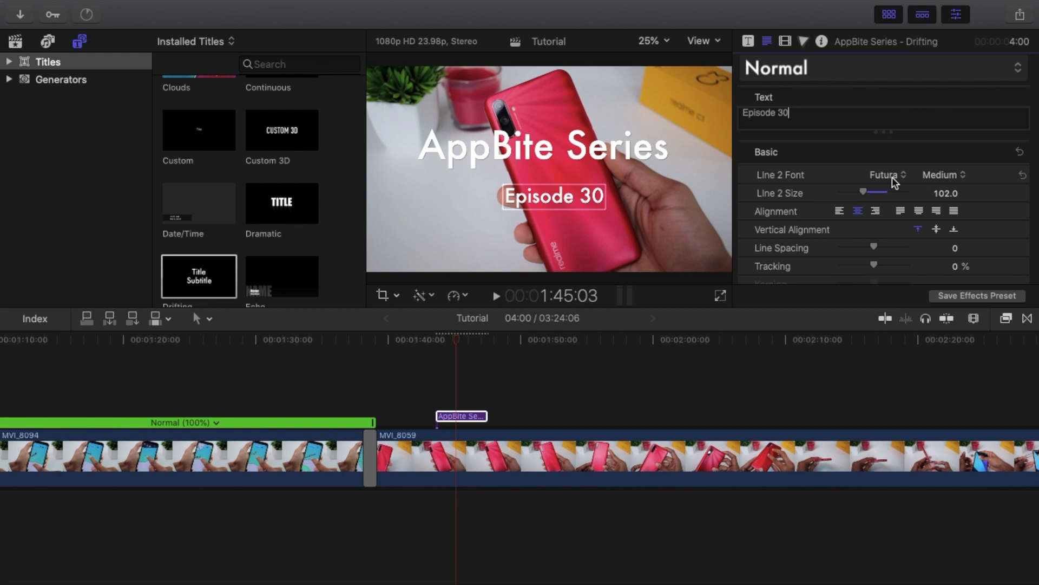
click(893, 178)
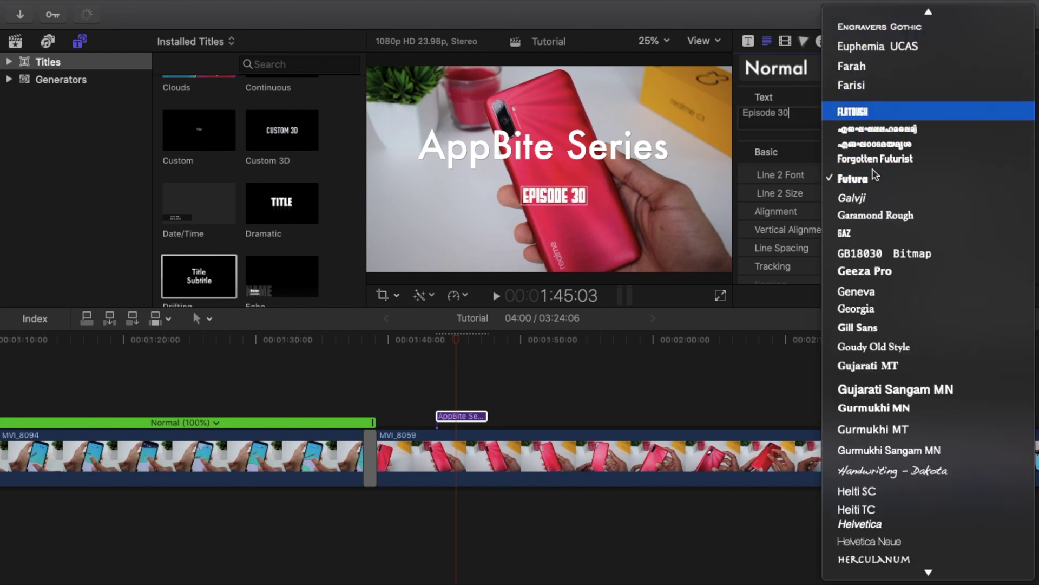
click(872, 177)
click(928, 176)
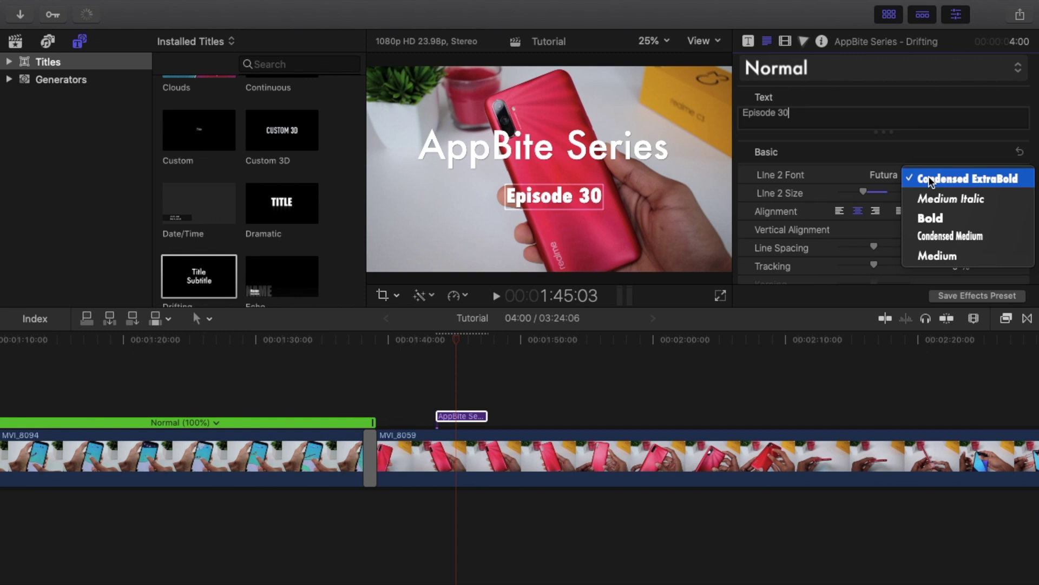
click(934, 217)
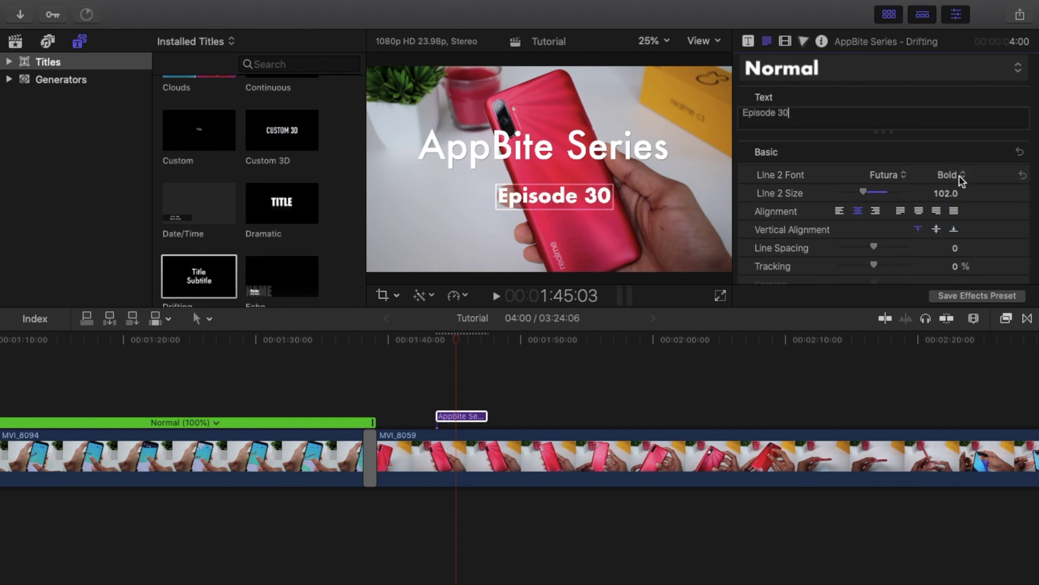
click(729, 399)
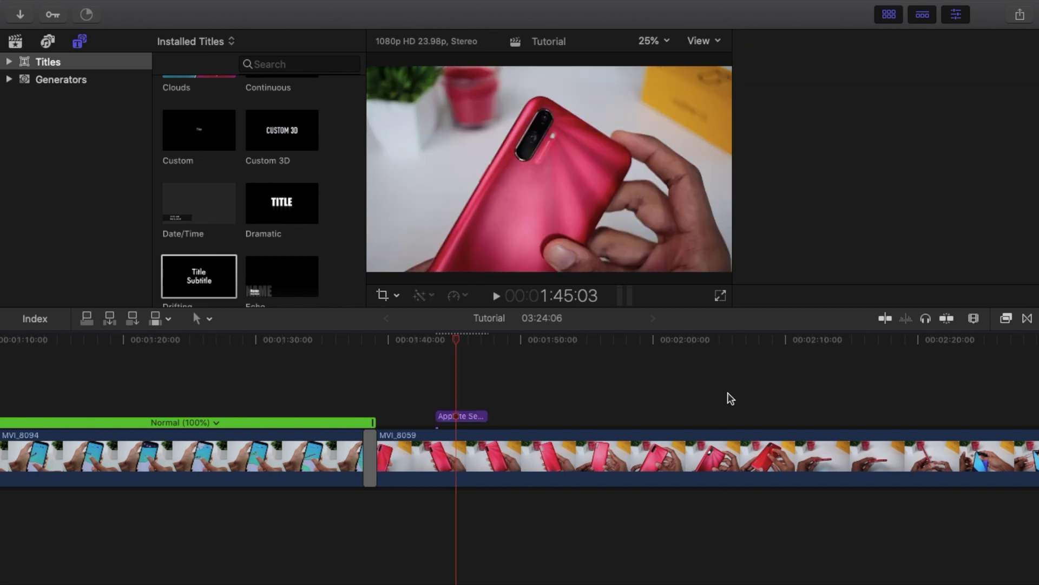
Step: Play the timeline from about 1:42:16 through the end of the title to preview its animation
click(423, 340)
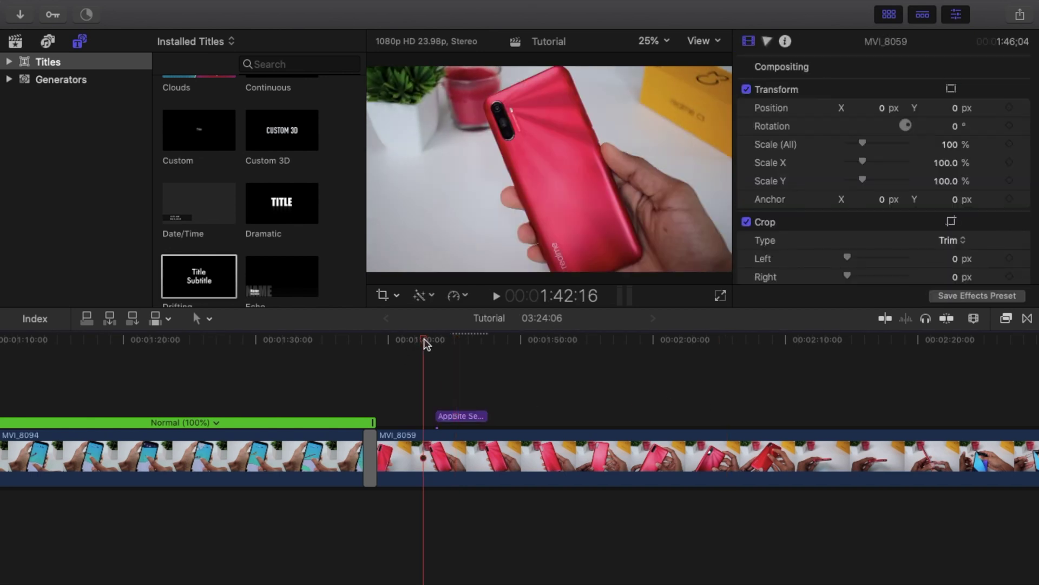
key(space)
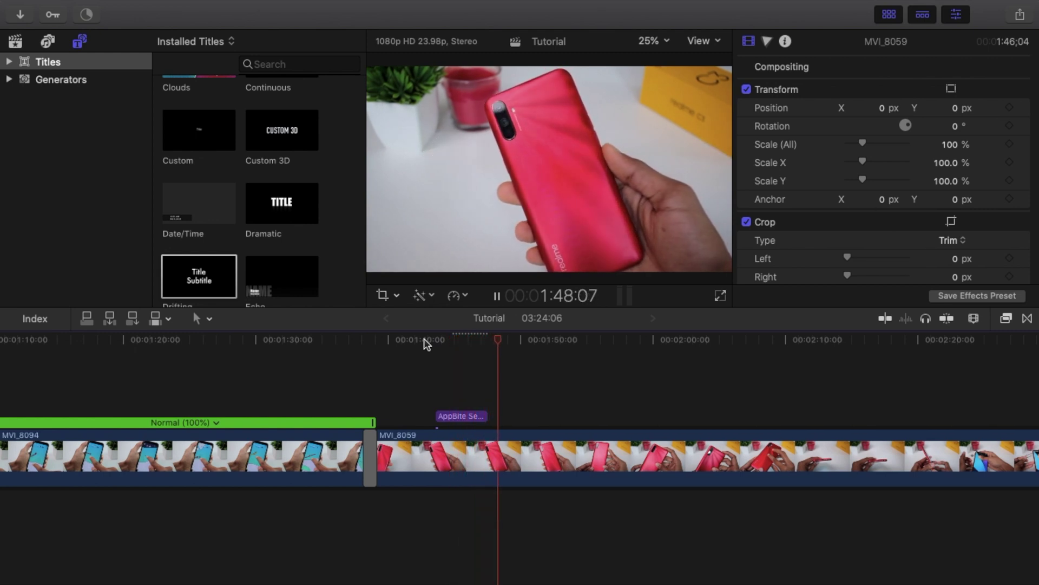
key(space)
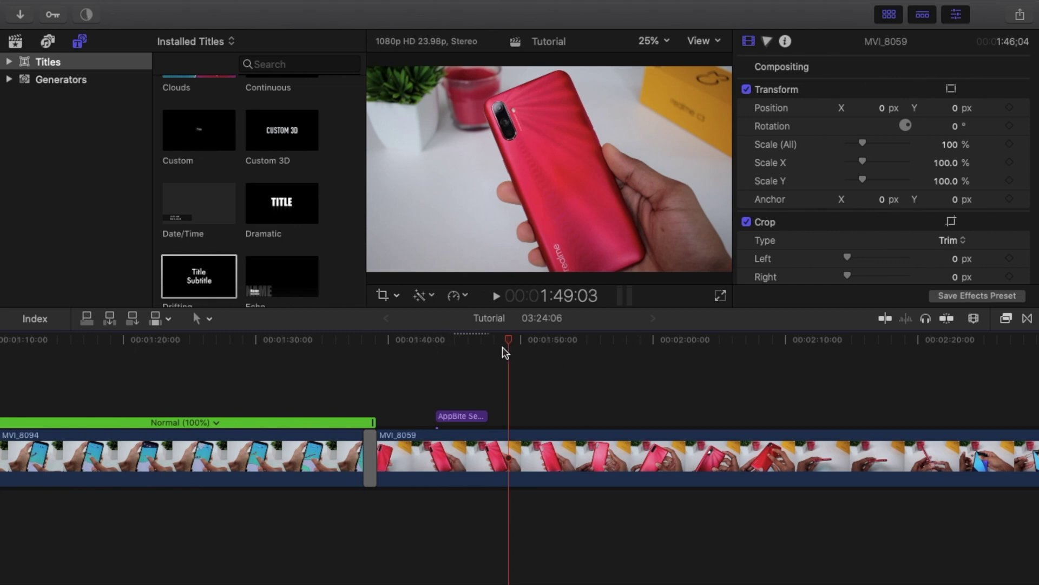
drag(510, 347, 610, 340)
scroll(815, 259, down, 8)
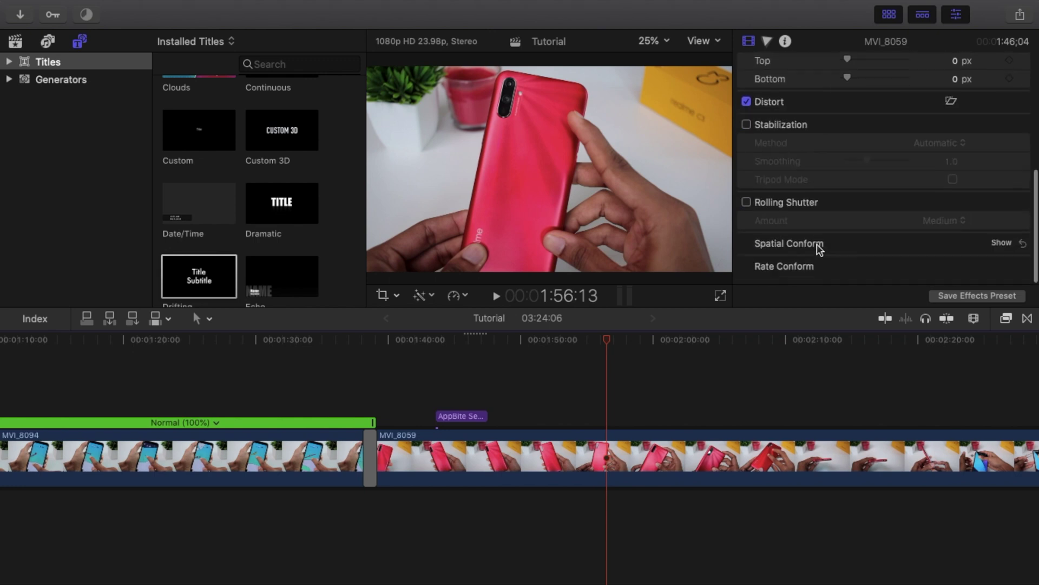
Step: Import the "I Am OK" MP3 from the NCS folder into the existing 20-04-20 event, leaving files in place
click(13, 45)
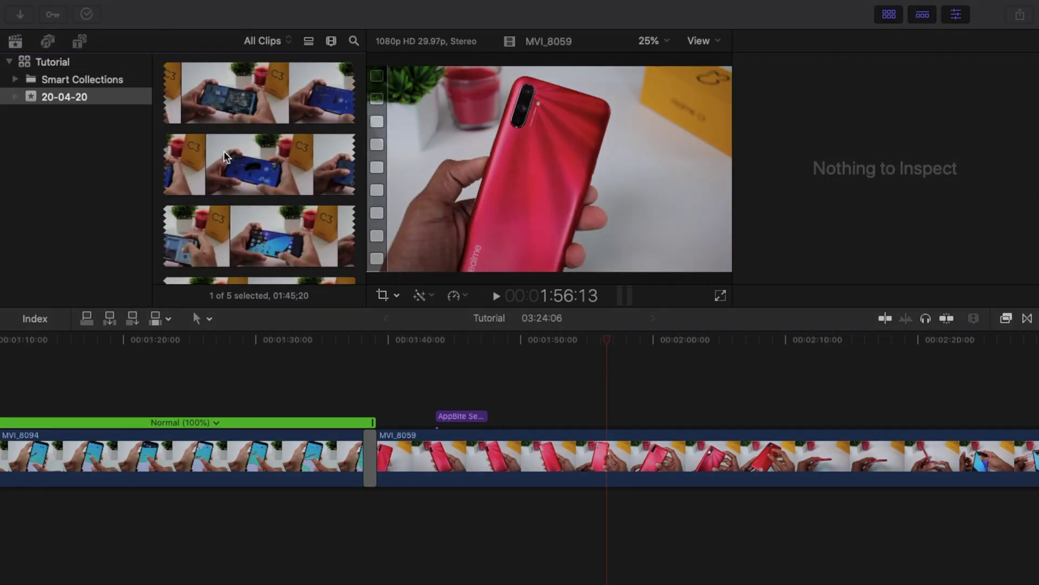
key(super+i)
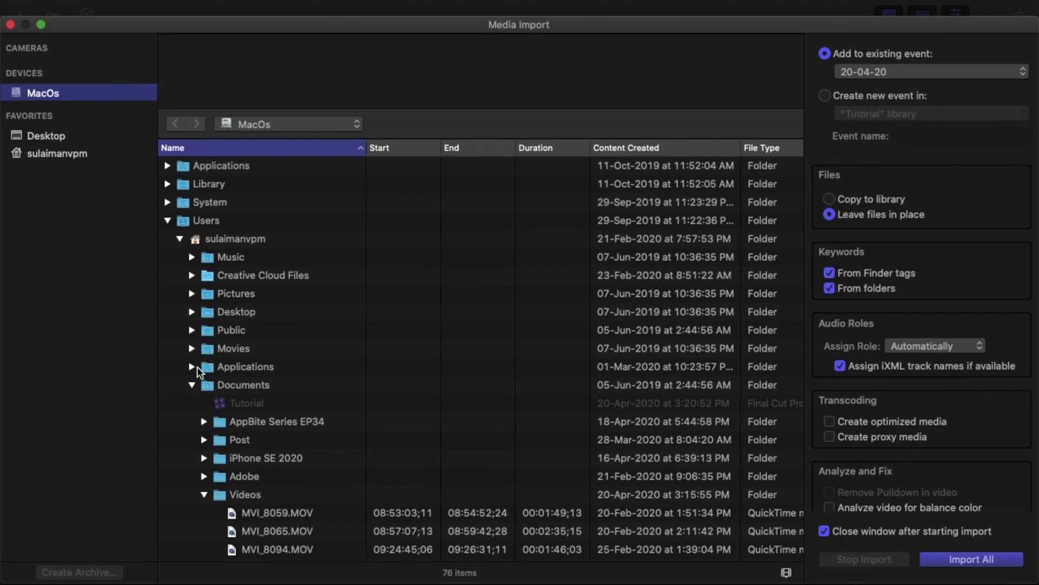
scroll(194, 329, down, 4)
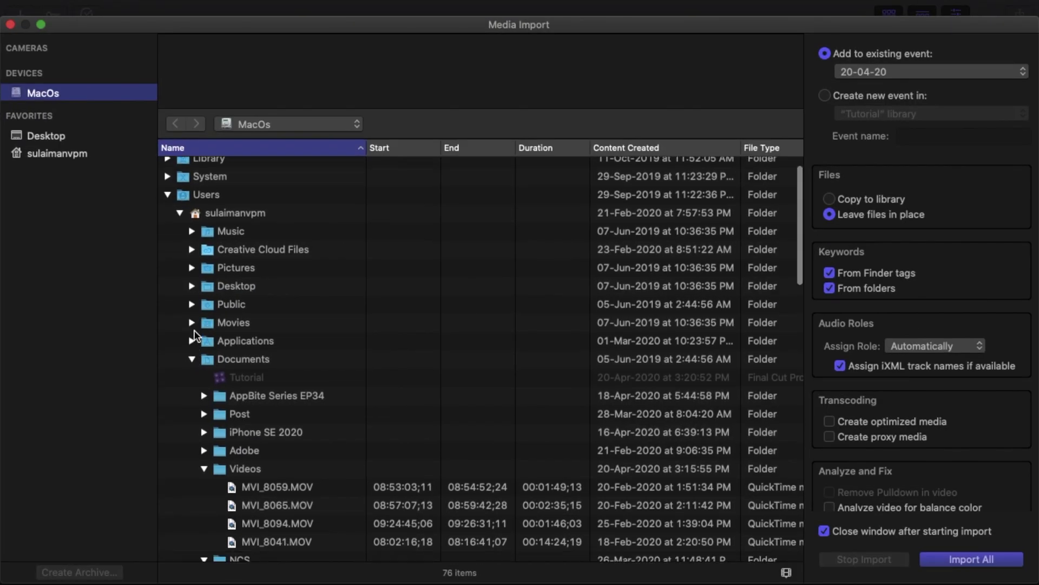
scroll(194, 330, down, 5)
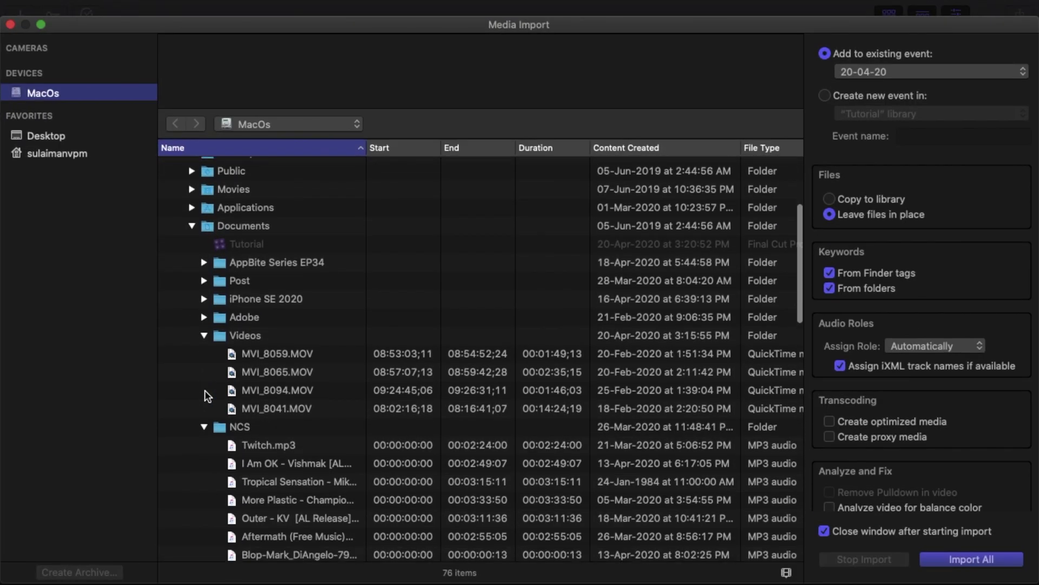
click(261, 461)
click(946, 559)
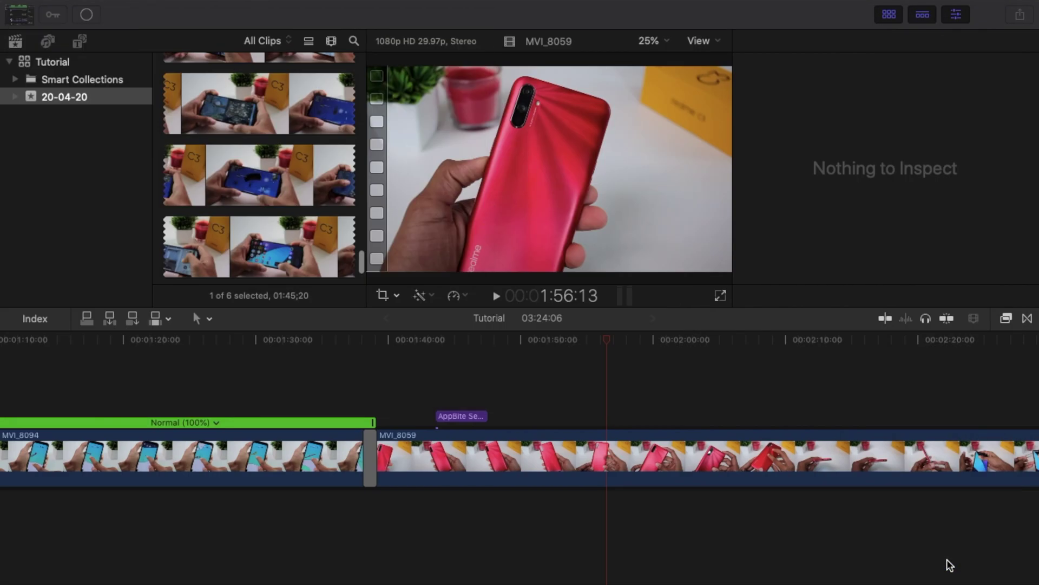
Step: Add the imported "I Am OK" track from the event below the MVI_8094 clip in the timeline, at about 1:15:22
scroll(253, 201, up, 5)
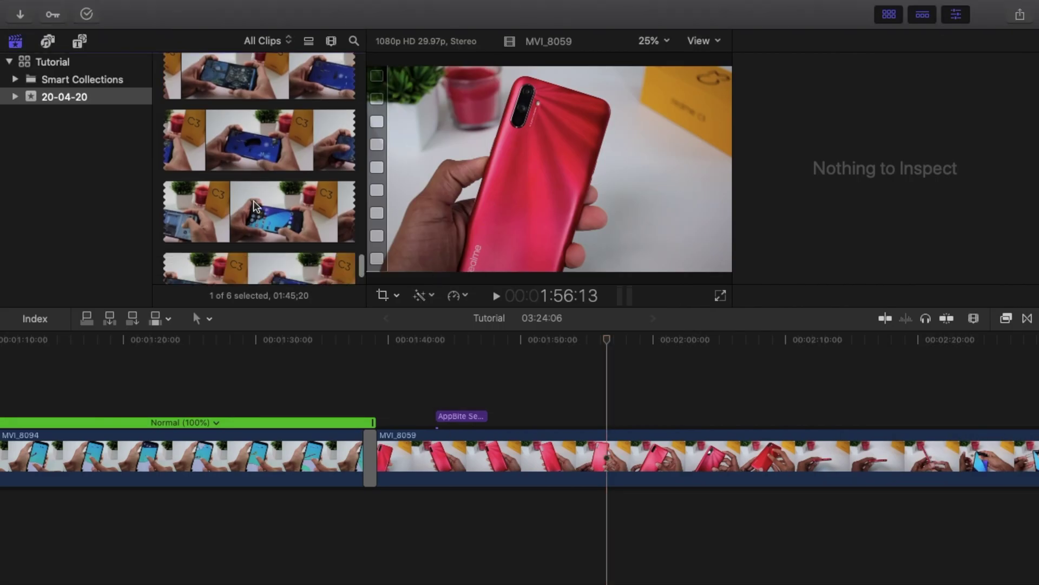
scroll(253, 200, up, 10)
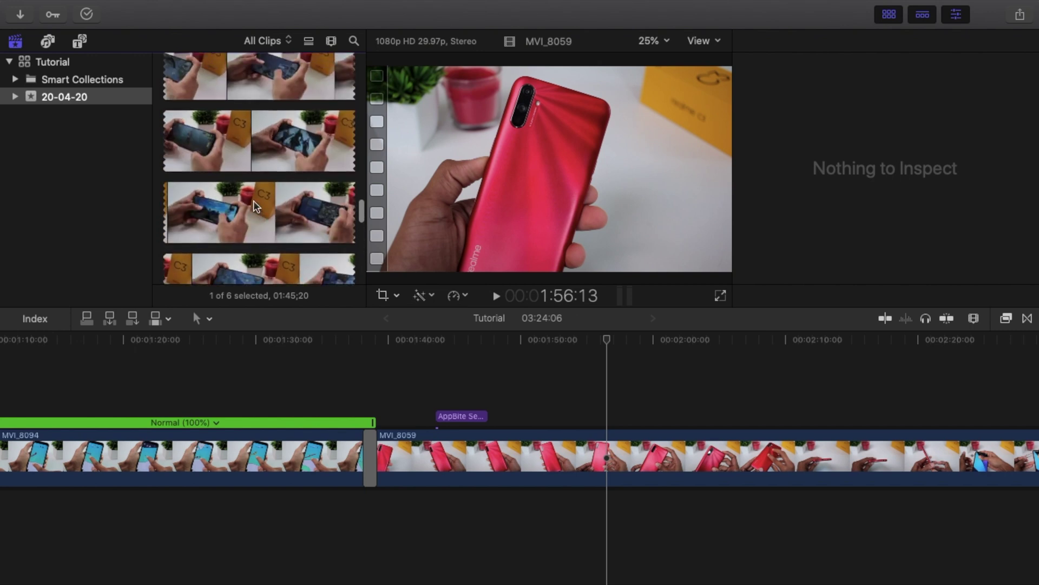
scroll(254, 200, up, 10)
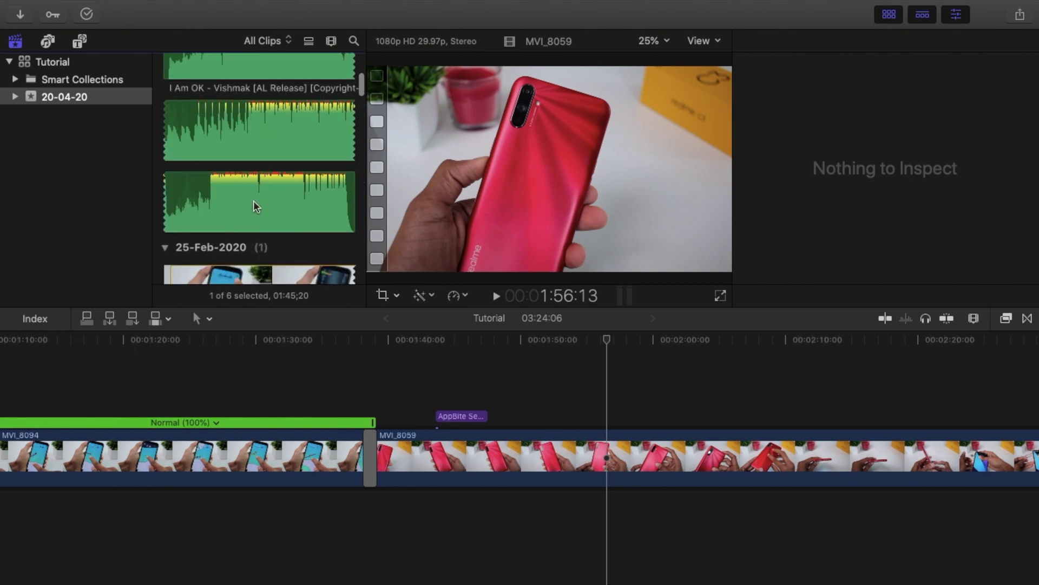
click(231, 145)
drag(229, 142, 66, 494)
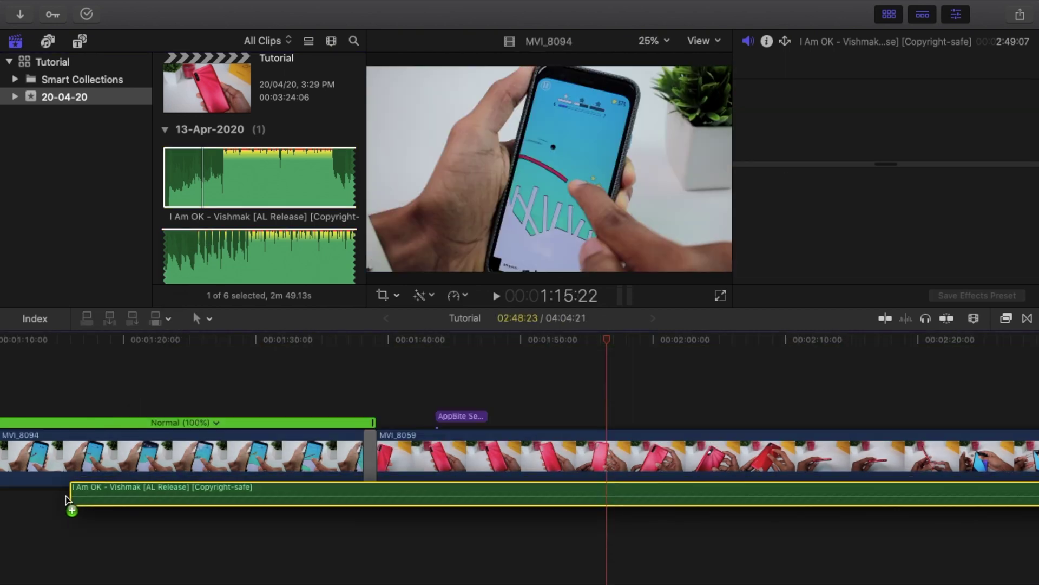
Step: Move the "I Am OK" music clip to the very start of the timeline, beneath MVI_8094
key(h)
drag(120, 465, 718, 457)
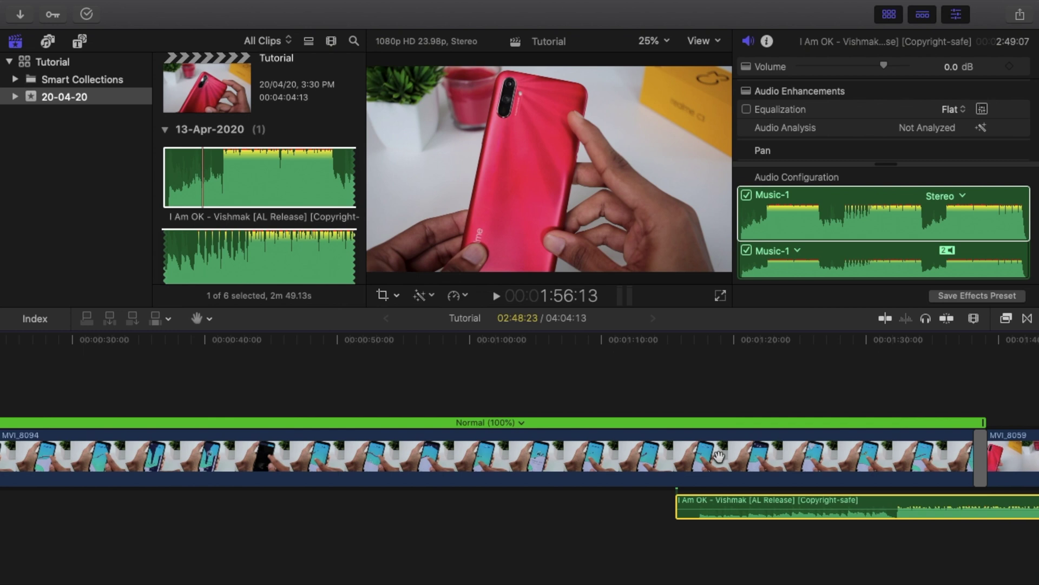
key(super+minus)
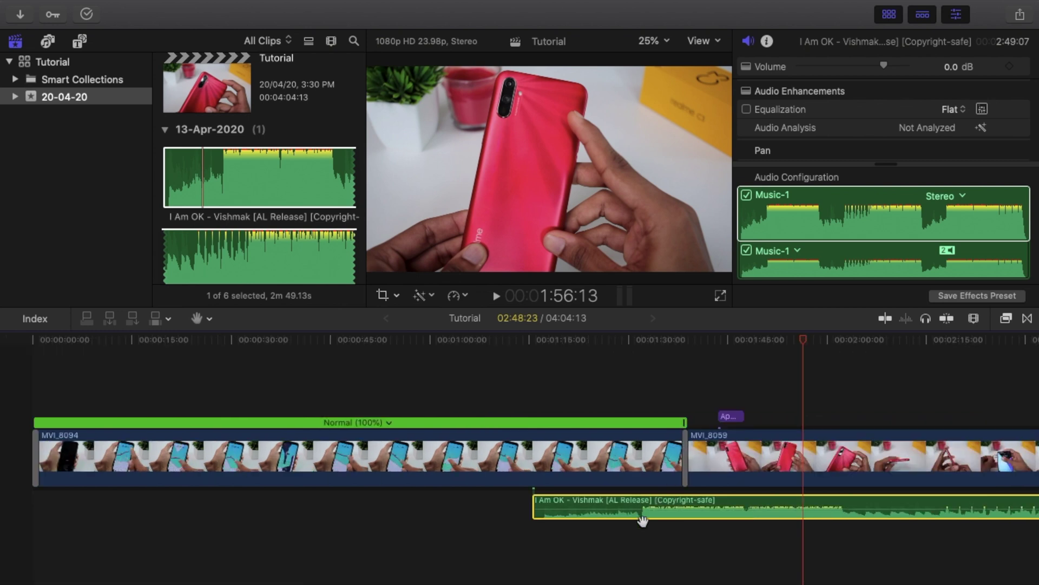
mouse_move(626, 512)
mouse_down()
mouse_move(314, 519)
mouse_move(627, 509)
mouse_up()
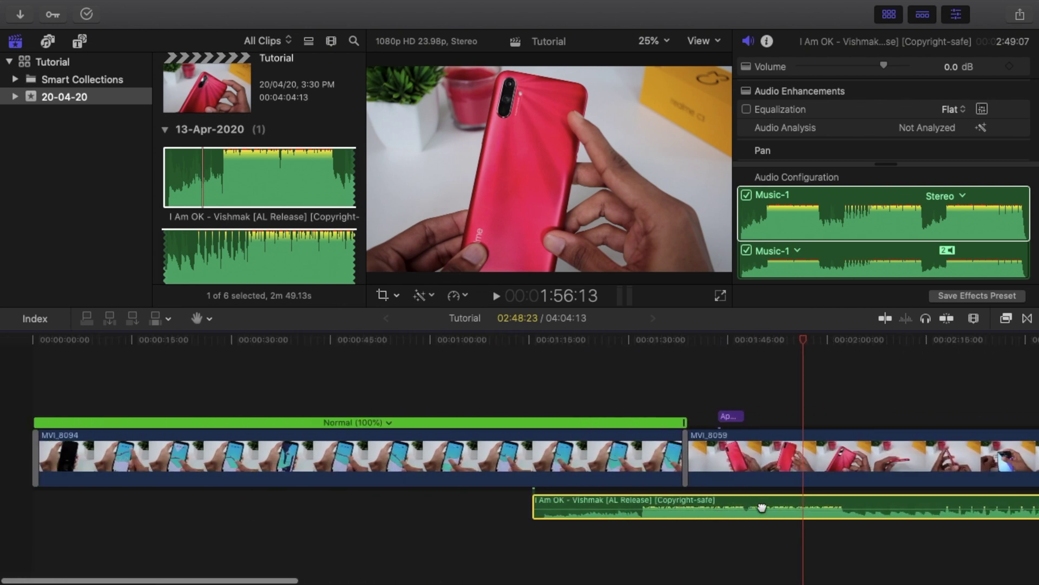
key(a)
drag(571, 512, 50, 516)
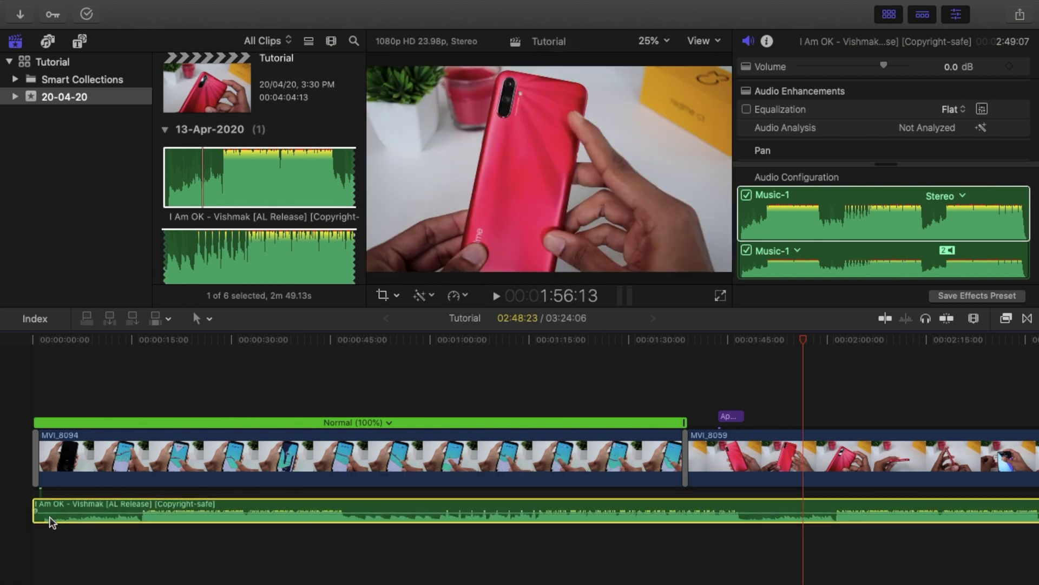
Step: Play the first two seconds of the timeline to preview the music with the video
click(33, 340)
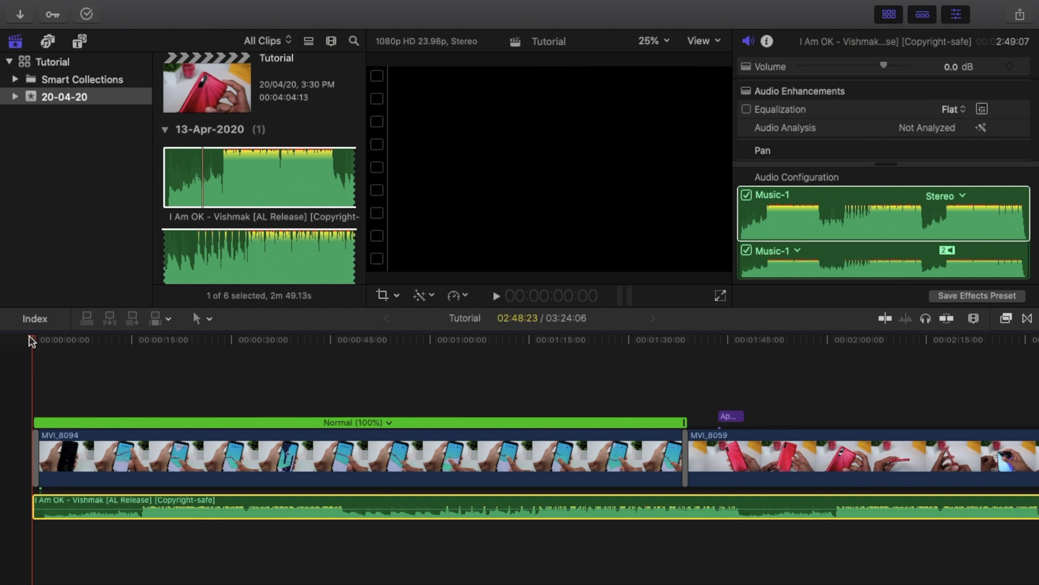
key(space)
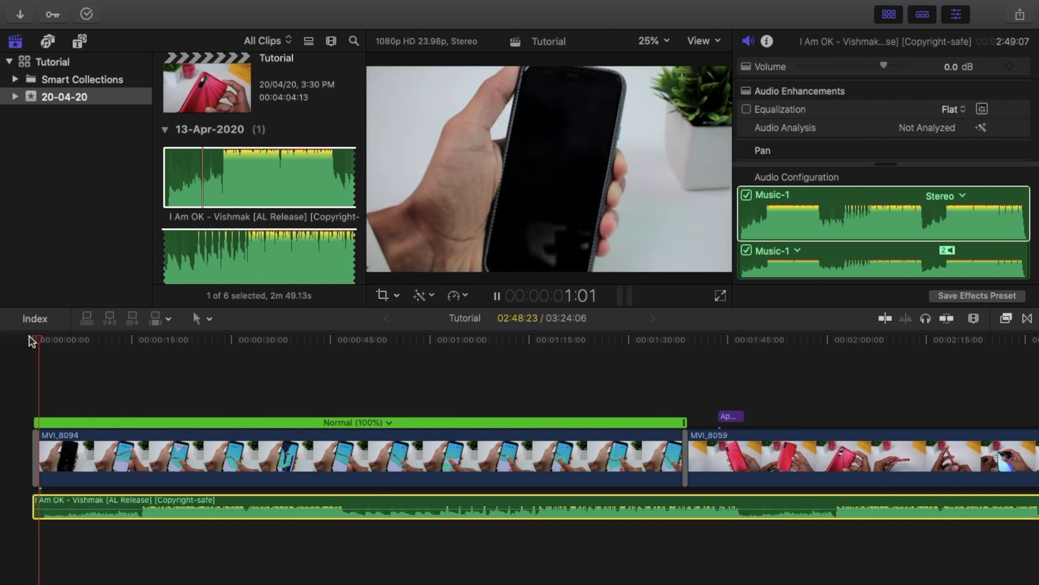
key(space)
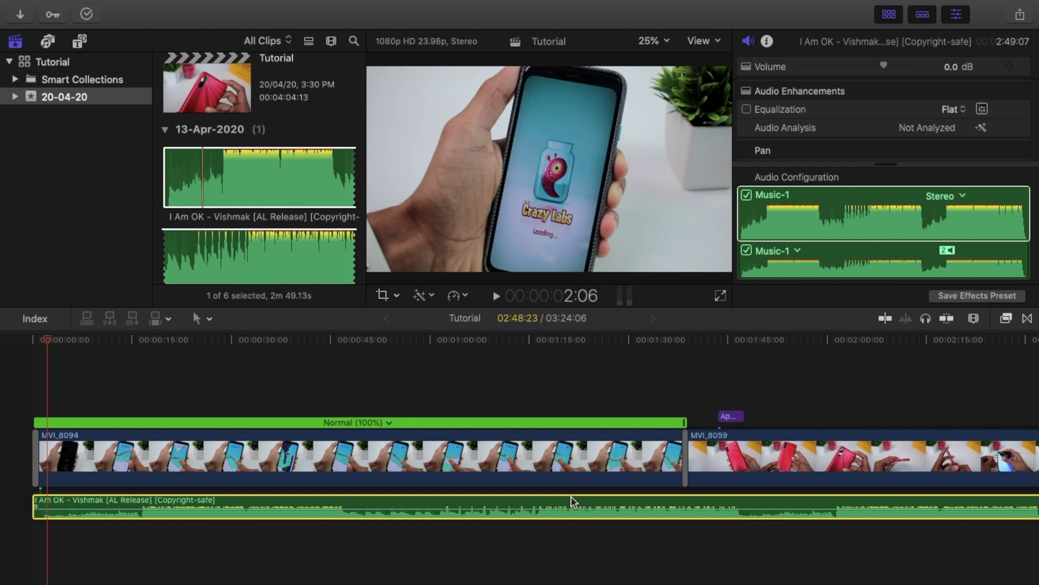
Step: Trim the end of the MVI_8059 clip back to where the music ends, at about 2:49:01
key(super+minus)
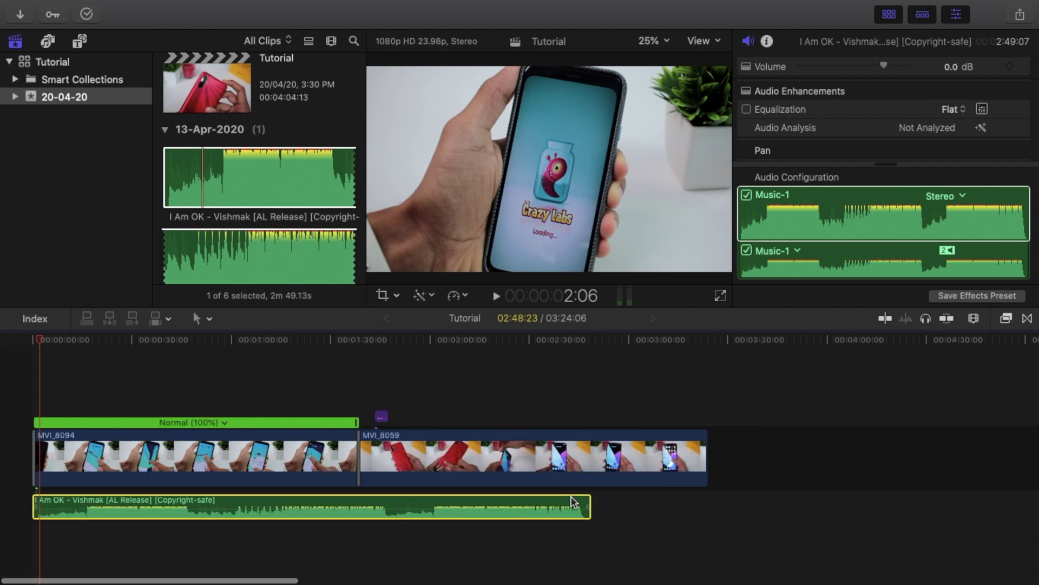
drag(705, 458, 587, 458)
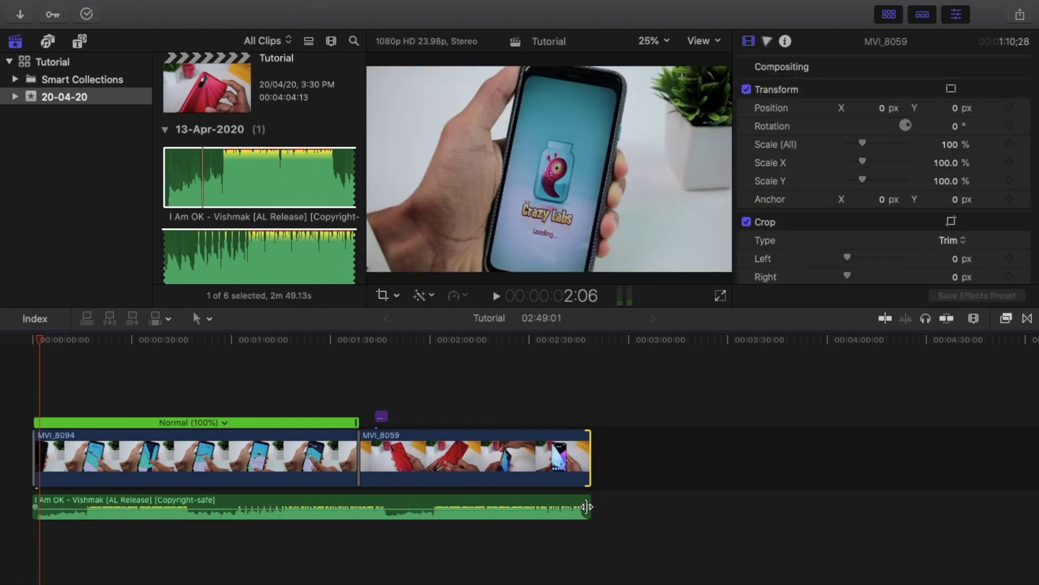
Step: Add a short fade-out and fade-in to the music clip, and play from about 2:40:01 to preview the ending
mouse_move(587, 508)
mouse_down()
mouse_move(563, 507)
mouse_move(588, 527)
mouse_up()
drag(33, 507, 46, 508)
click(563, 341)
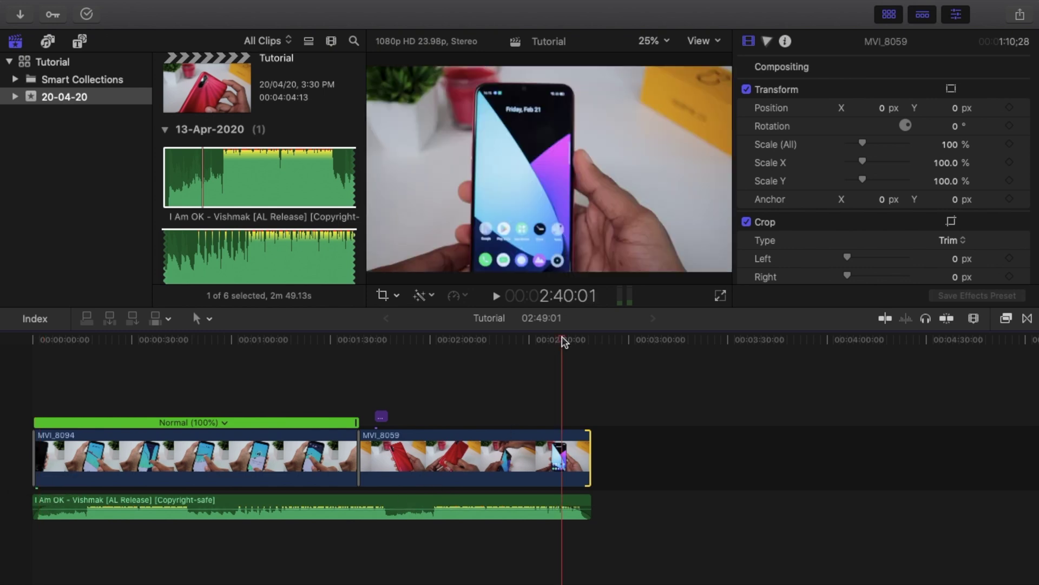
key(space)
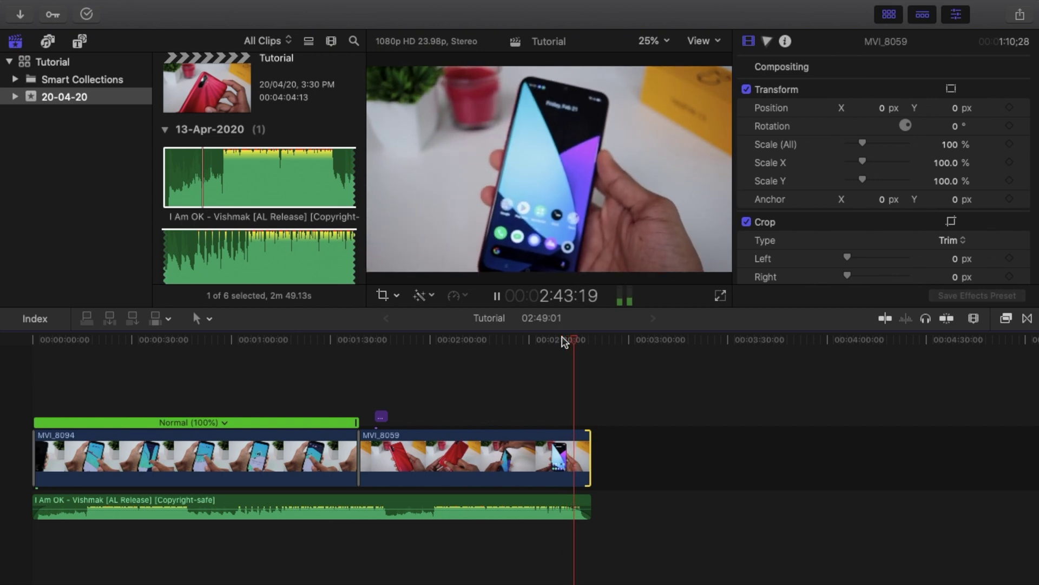
key(space)
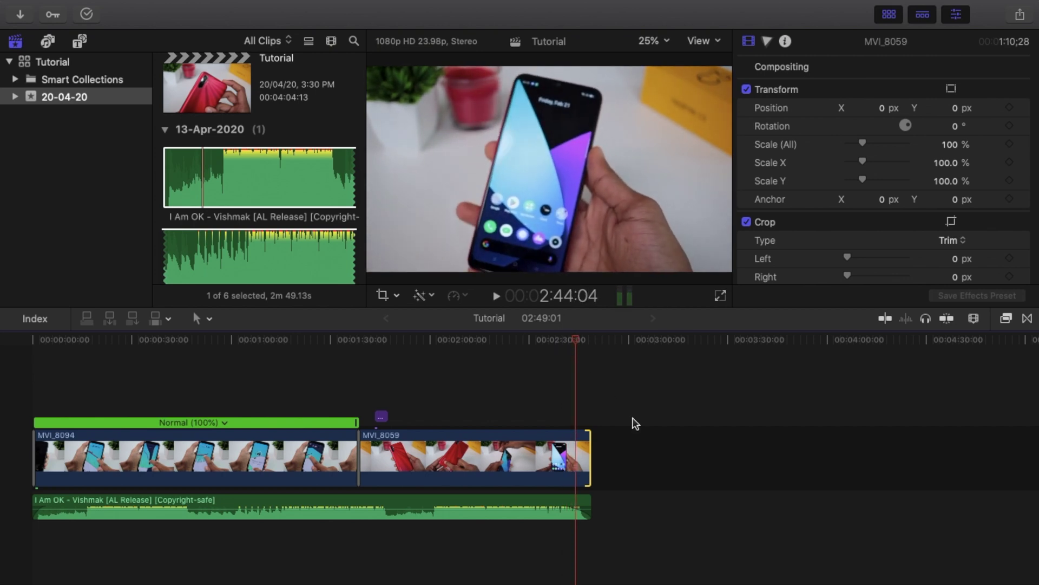
scroll(823, 88, down, 2)
scroll(785, 190, down, 1)
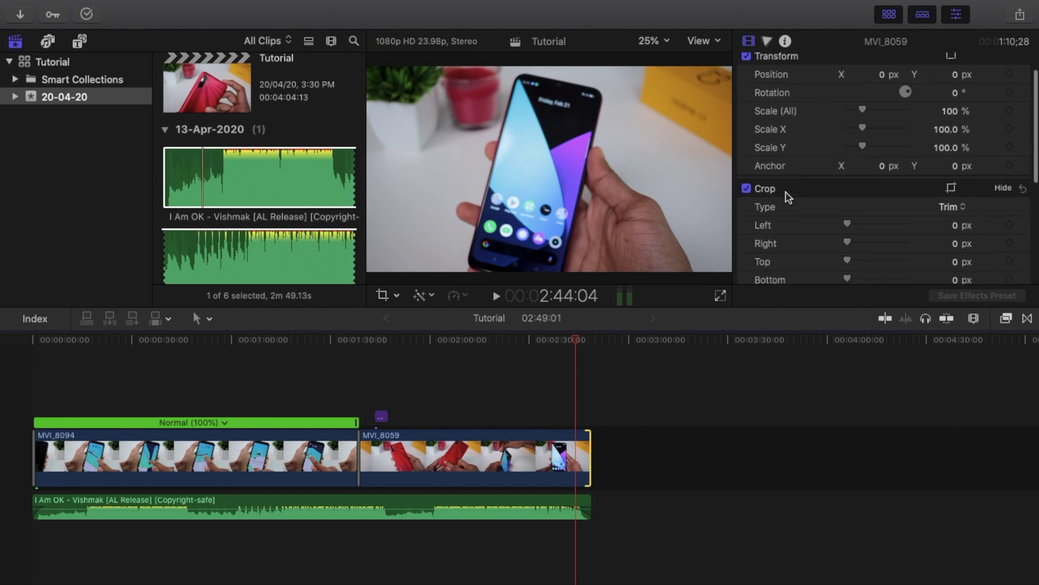
scroll(785, 190, up, 3)
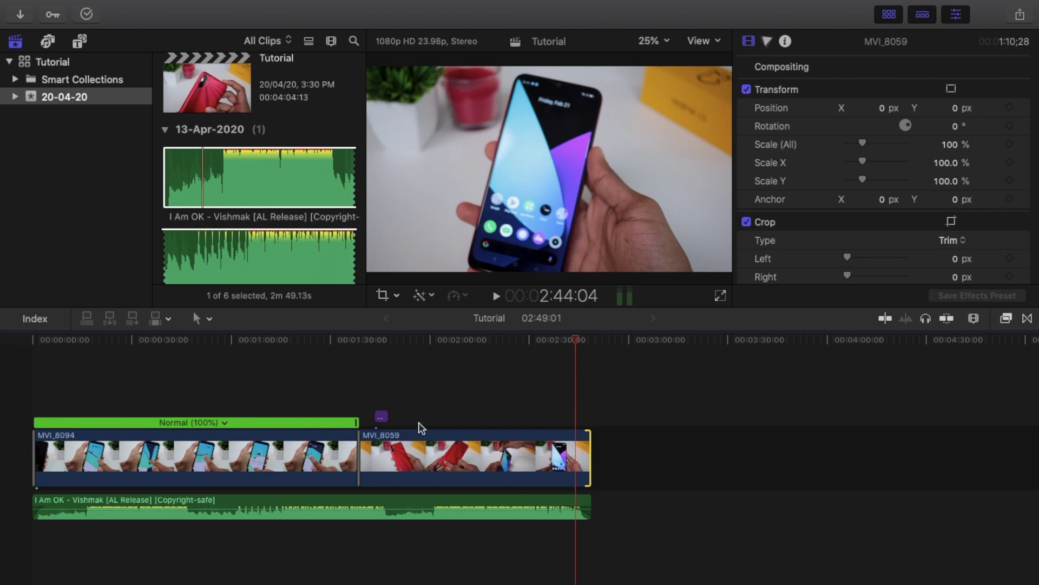
Step: Check the status of the background tasks and close their list
click(86, 14)
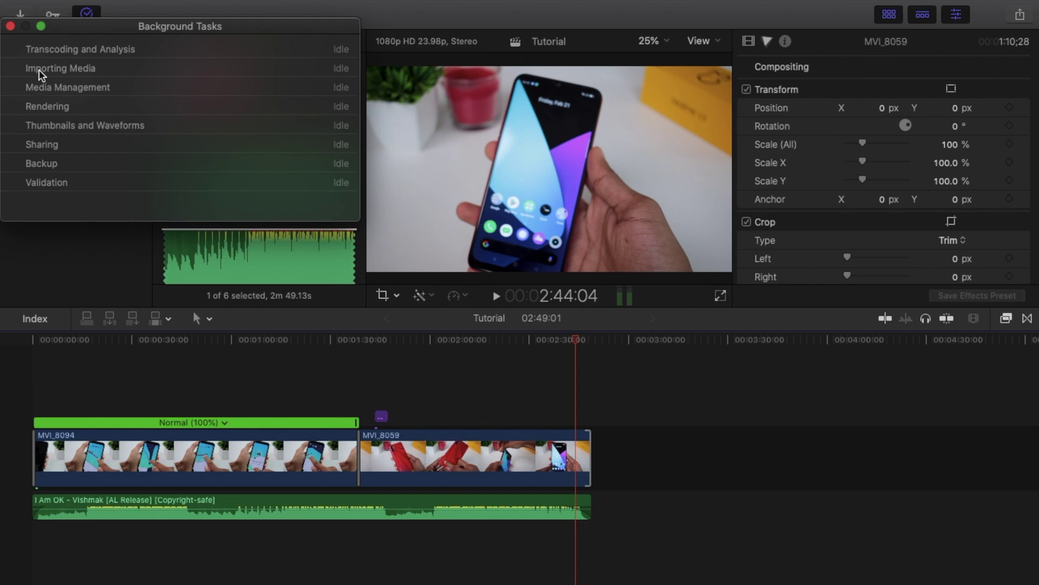
click(11, 26)
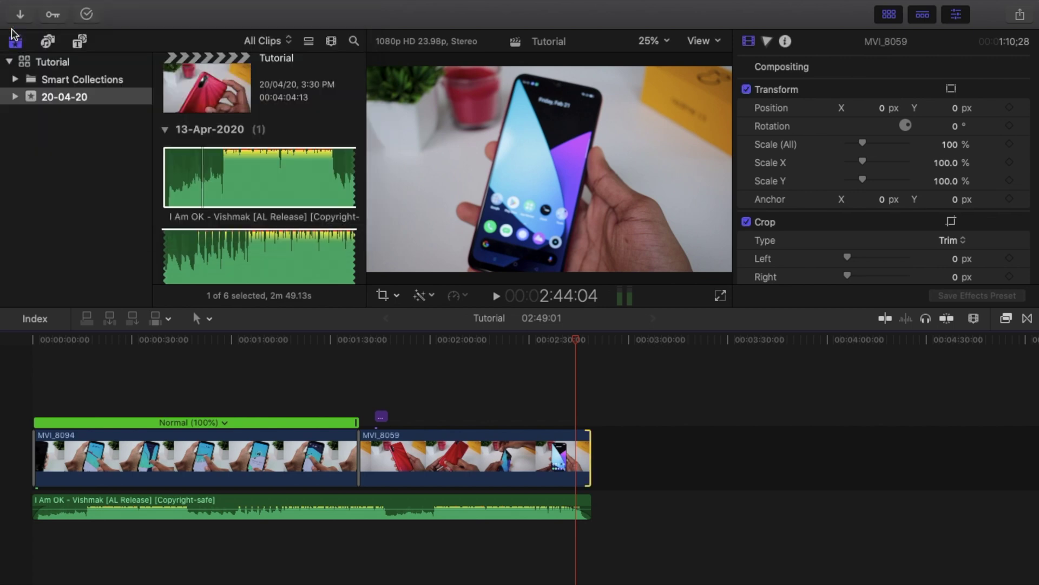
Step: Start a Master File export of the Tutorial project with Computer format, H.264 Faster Encode codec and 1920 x 1080 resolution
click(1020, 16)
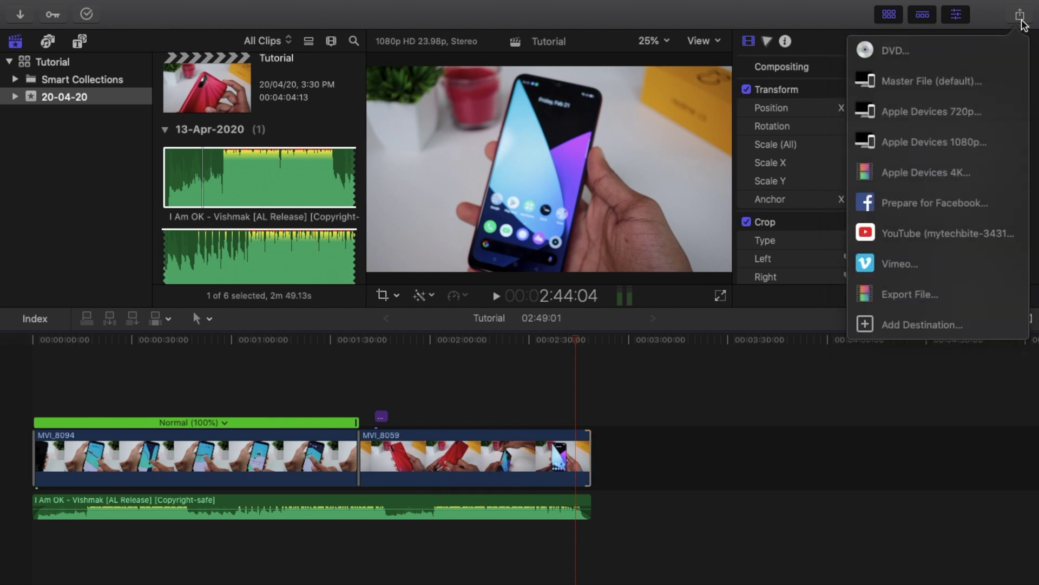
click(901, 80)
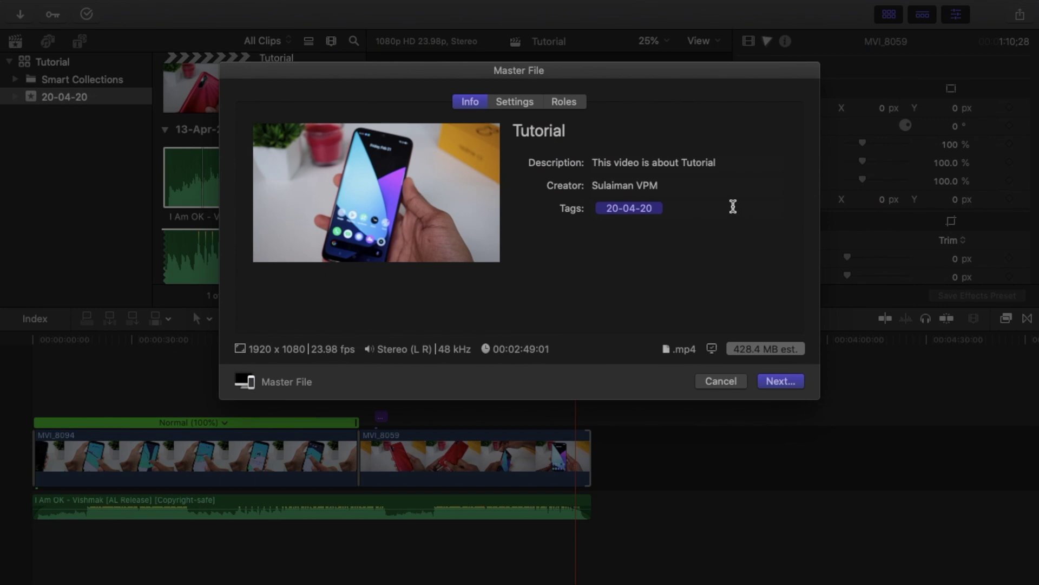
click(517, 103)
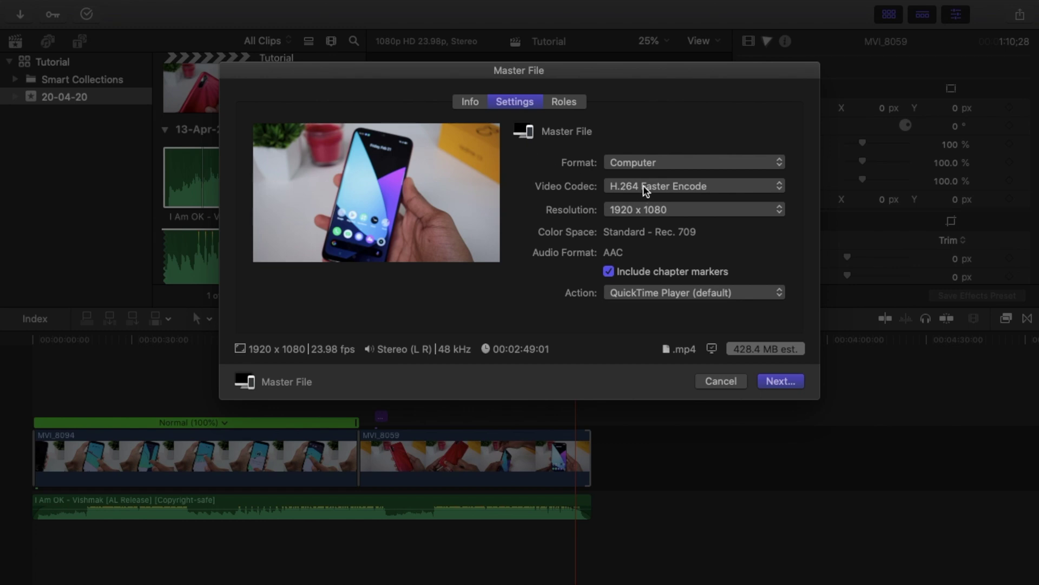
click(653, 164)
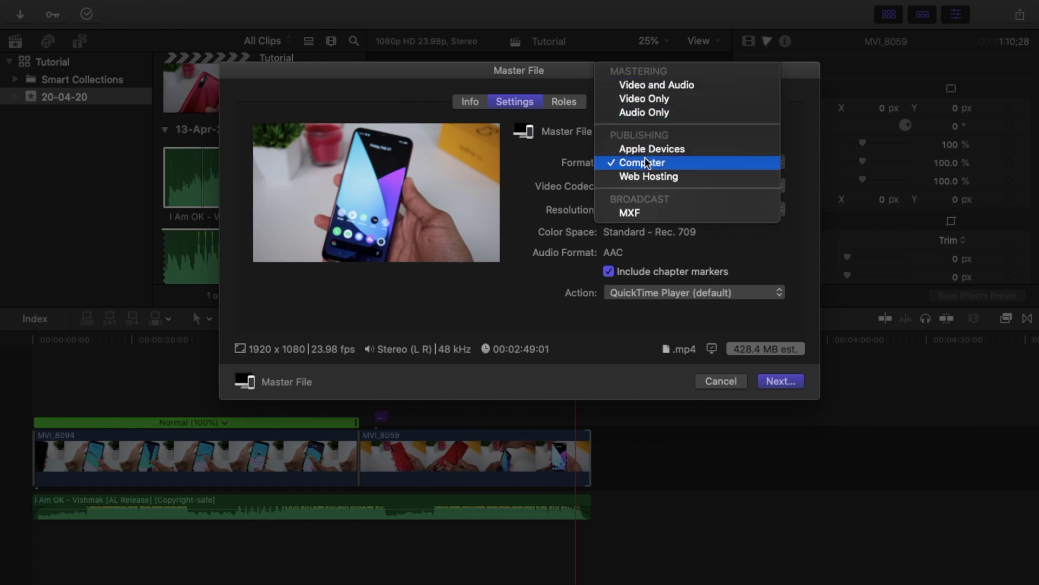
click(644, 162)
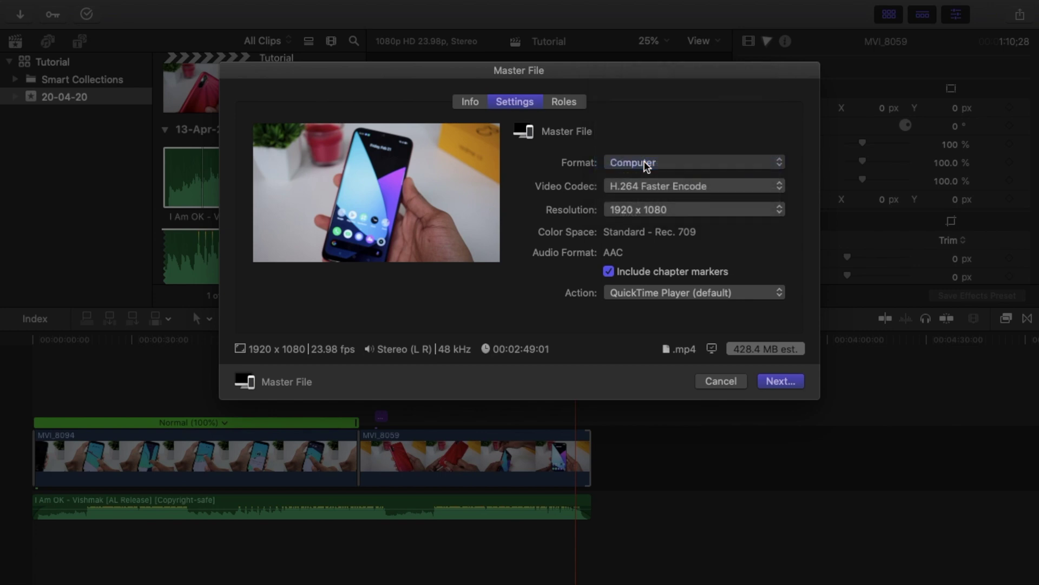
click(653, 188)
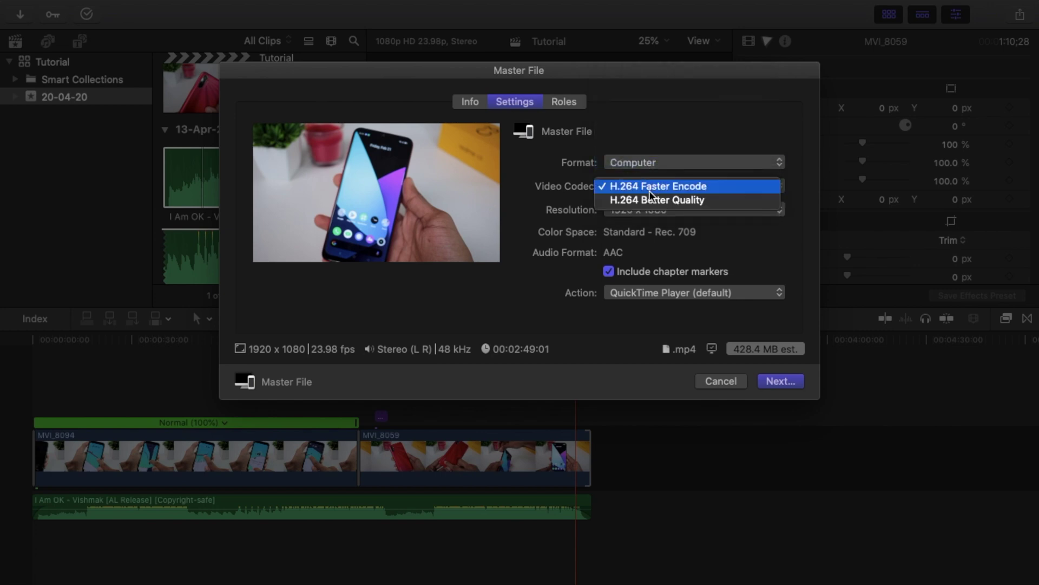
click(650, 188)
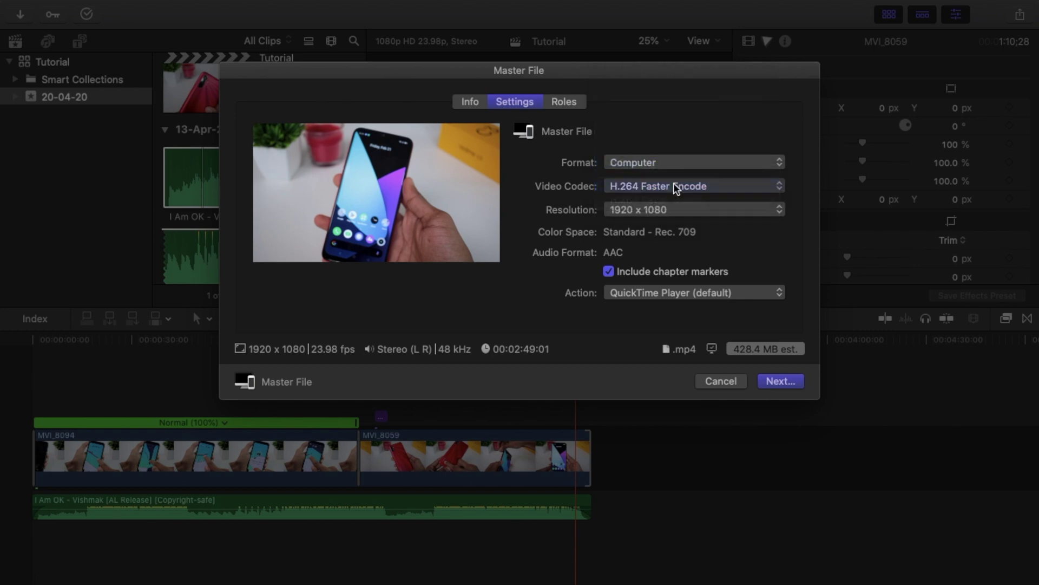
click(679, 211)
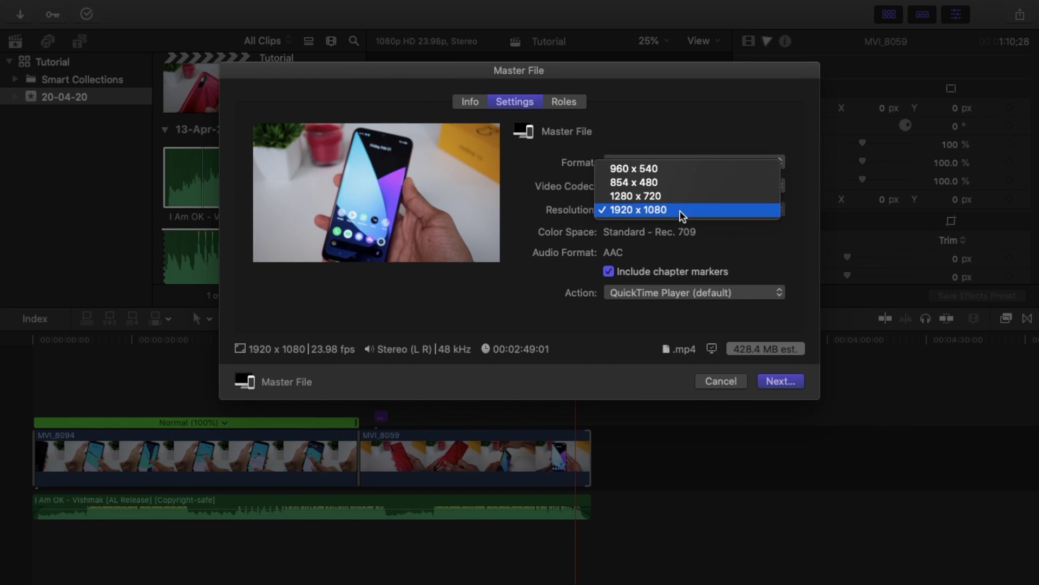
click(644, 210)
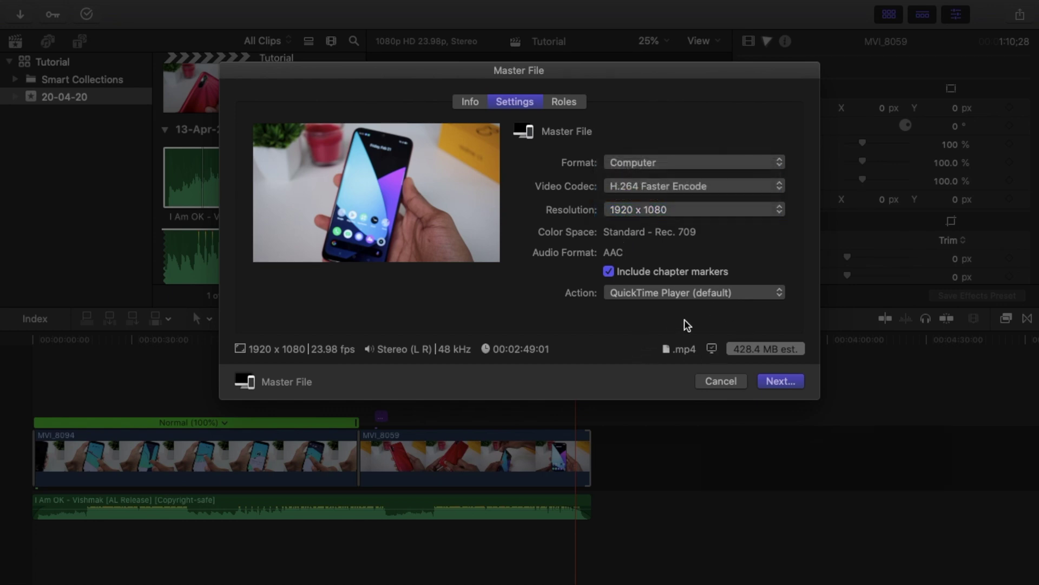
Step: Save the master file export as Tutorial in the Videos folder under Documents
click(768, 382)
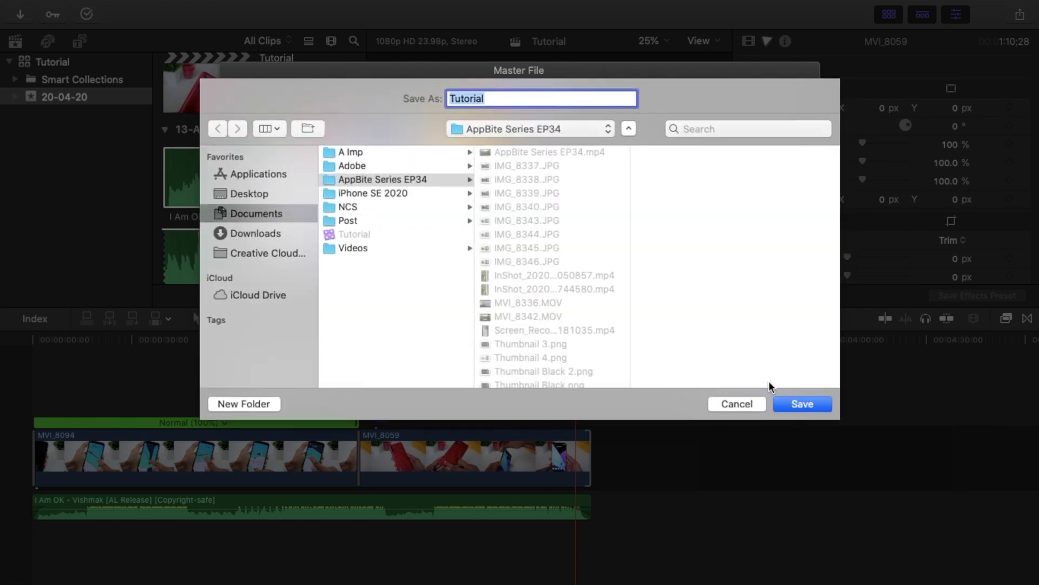
click(491, 99)
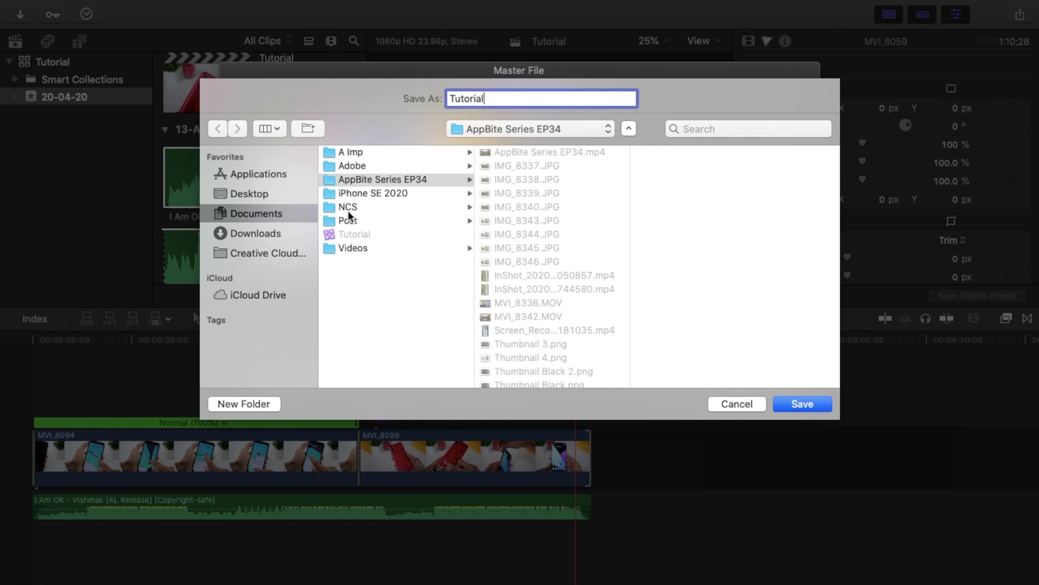
click(342, 246)
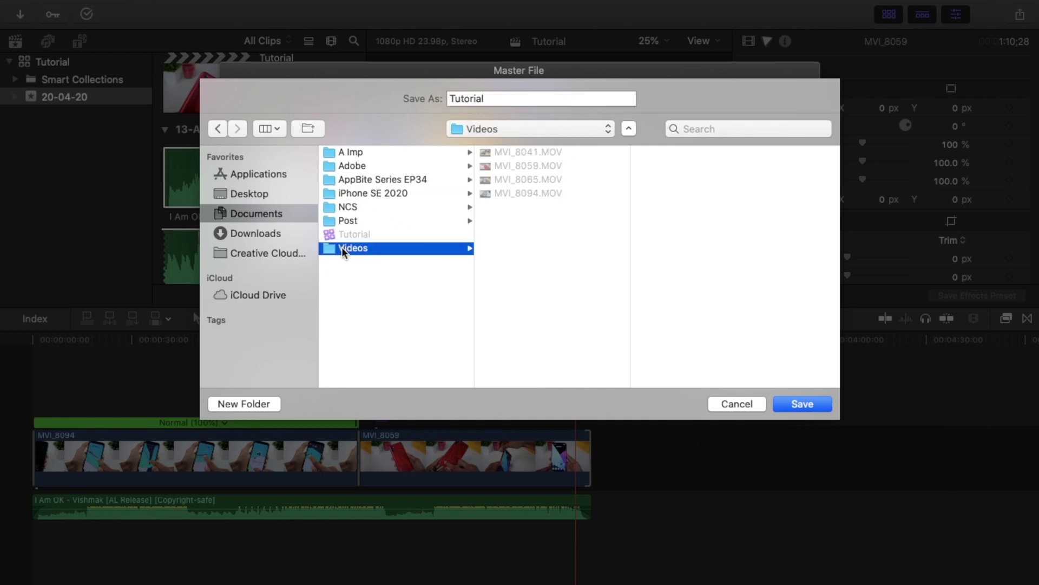
click(790, 403)
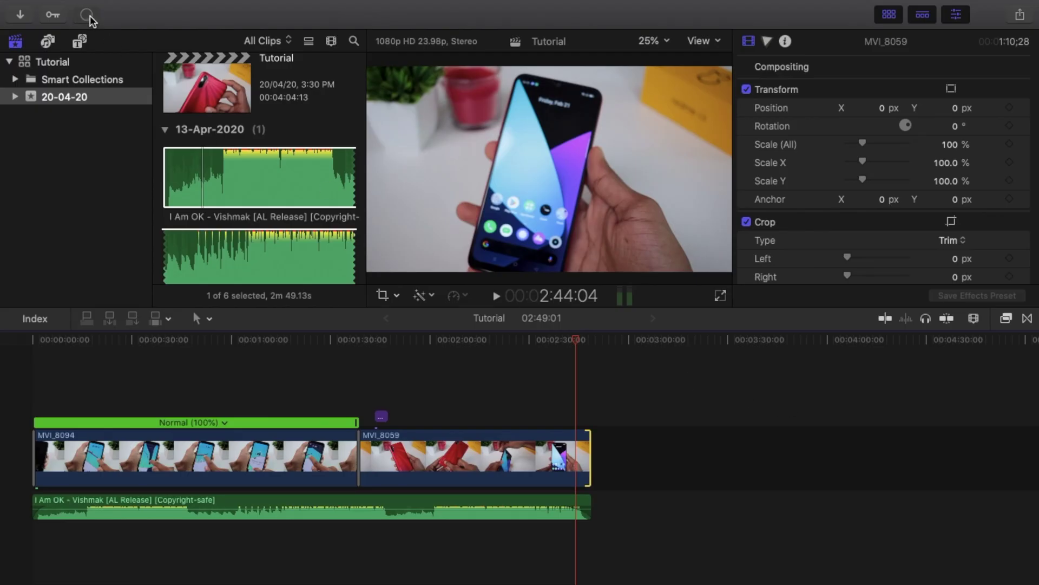
Step: Check the sharing progress of the export in the background tasks and close their list
click(87, 15)
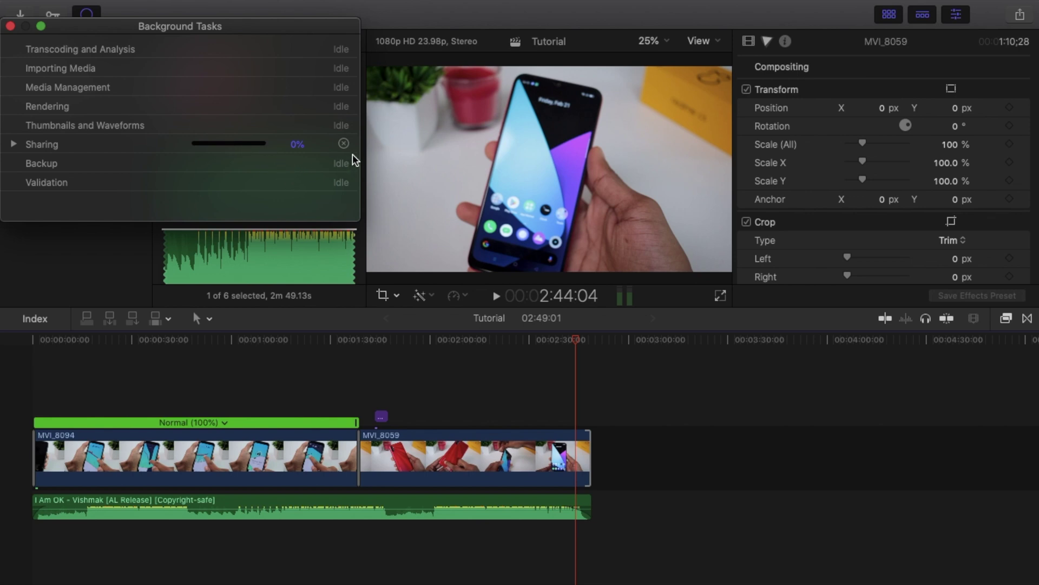
click(447, 364)
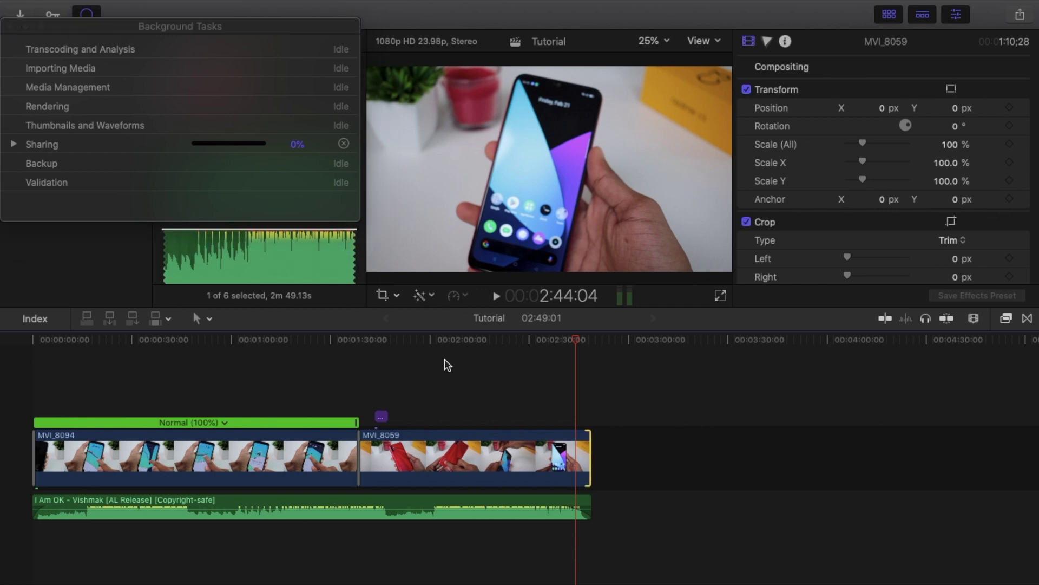
click(9, 26)
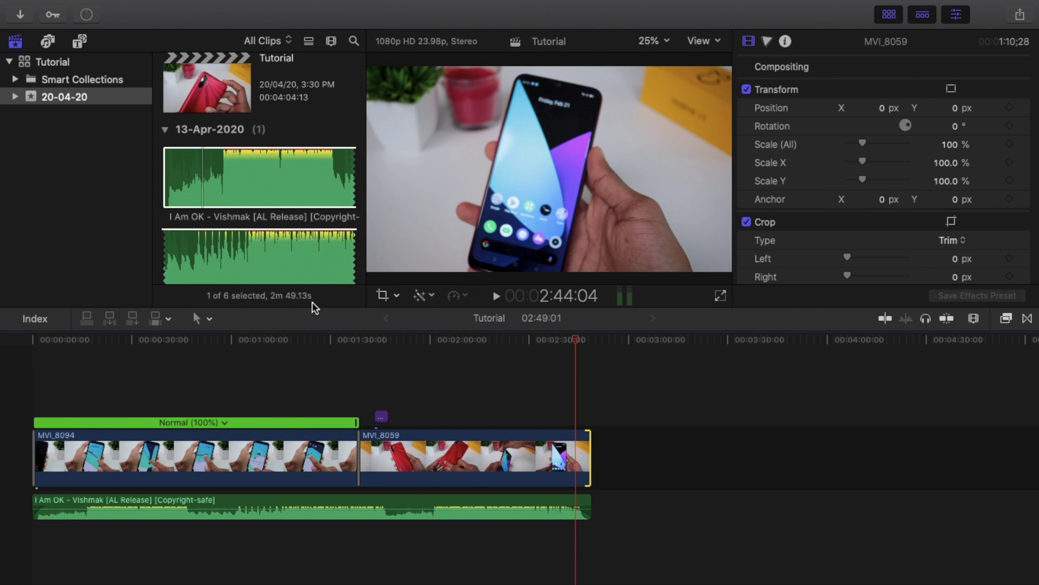
mouse_move(733, 4)
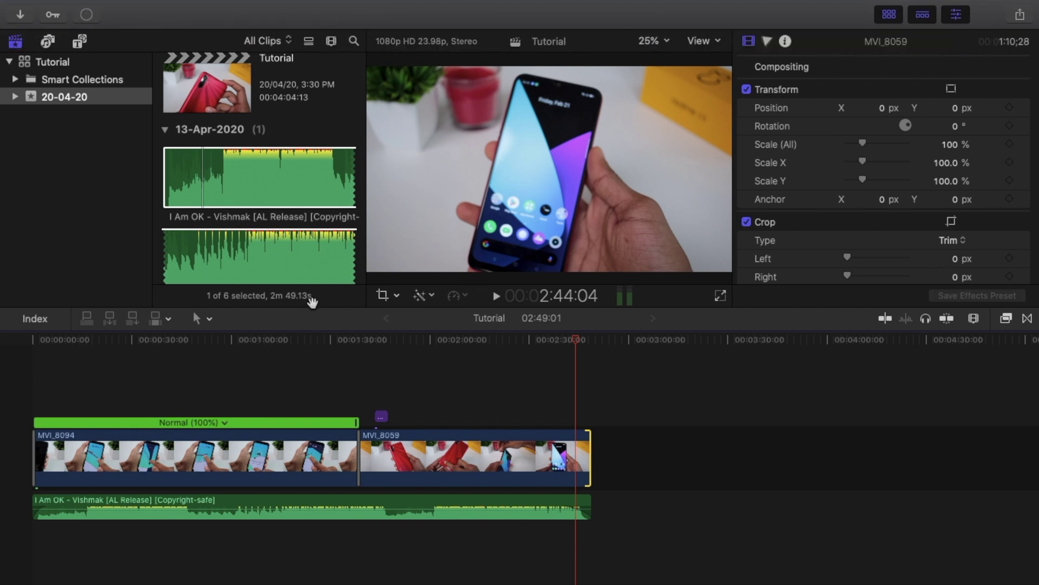